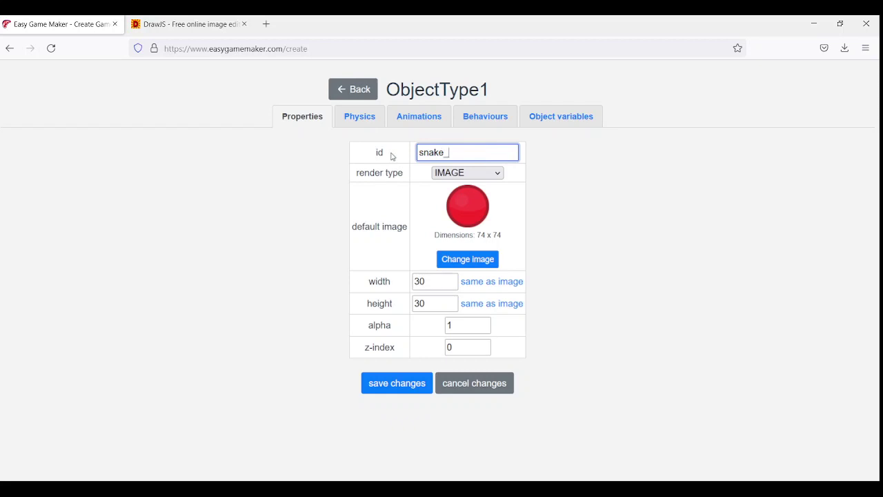
Give the snake_head object type the green snake image from the Animals category and save it
left_click(472, 262)
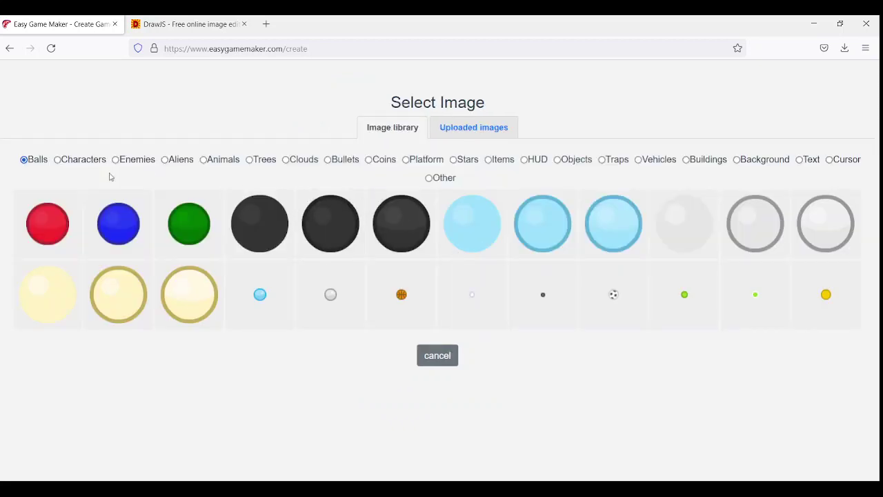
left_click(180, 162)
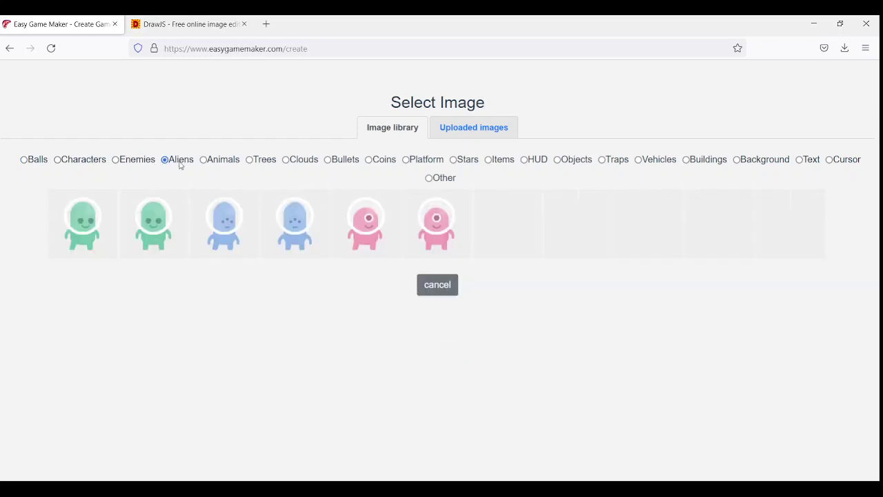
left_click(227, 163)
left_click(756, 242)
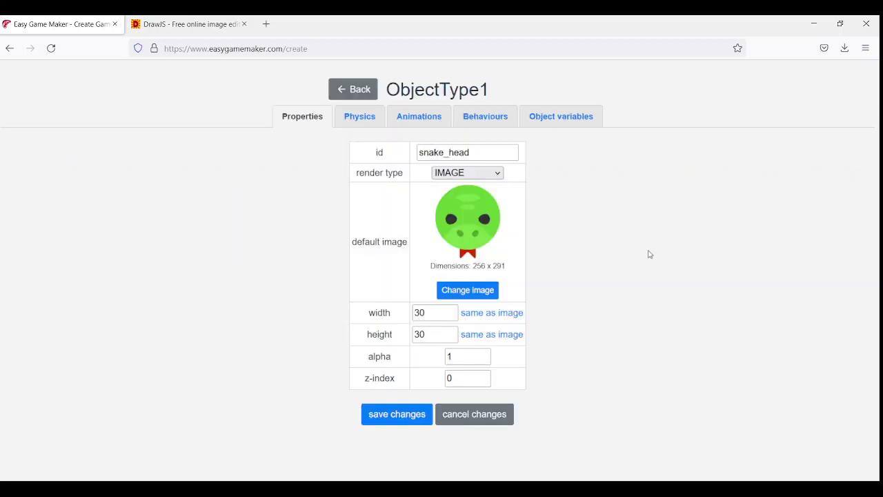
left_click(411, 417)
Add an object type named snake_body with the small green ball image from the Balls category and save it
left_click(462, 243)
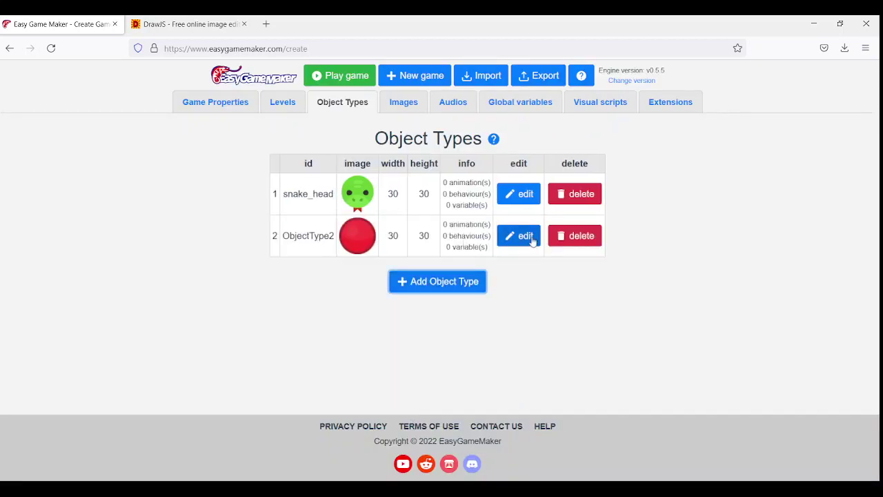
left_click(530, 239)
left_click_drag(477, 152, 334, 148)
type("snake_body")
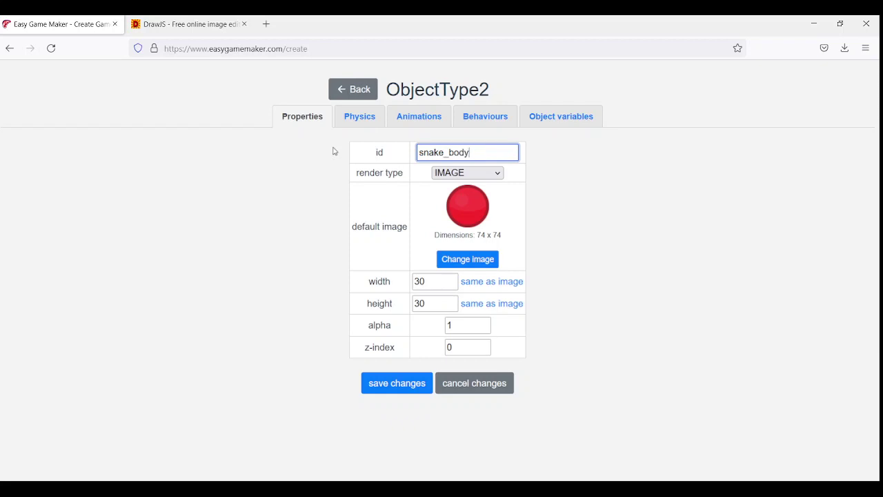
left_click(475, 262)
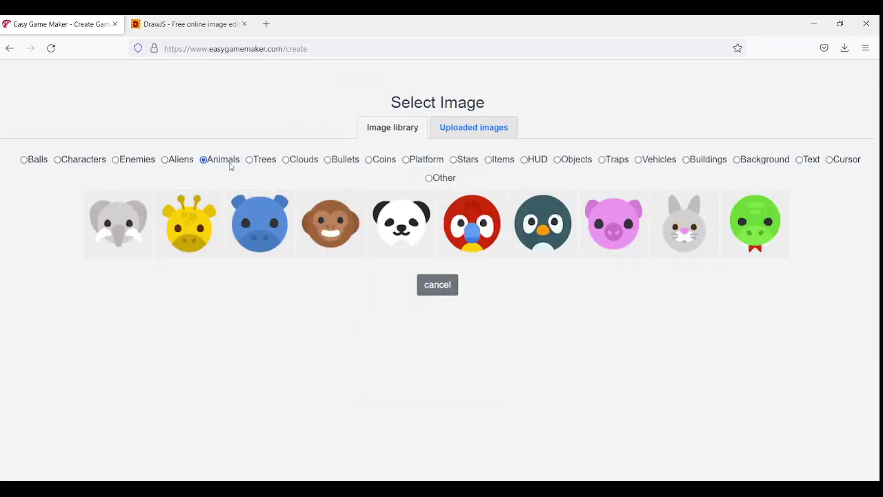
left_click(33, 163)
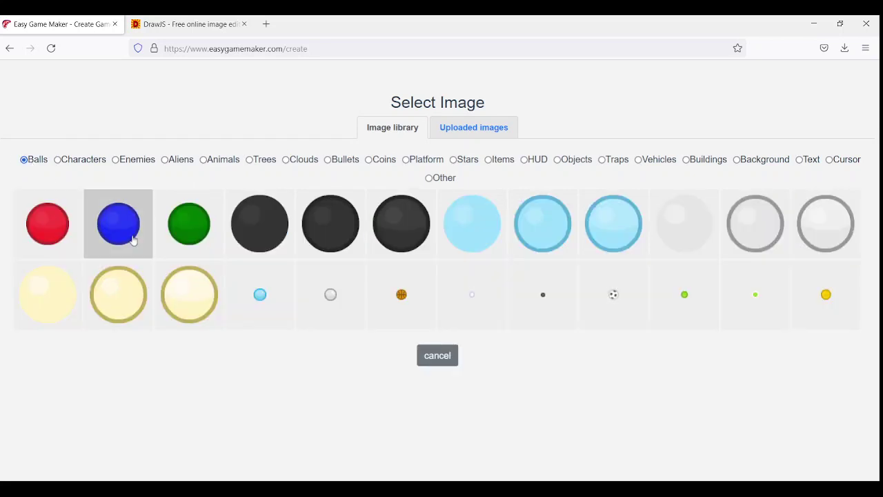
left_click(683, 323)
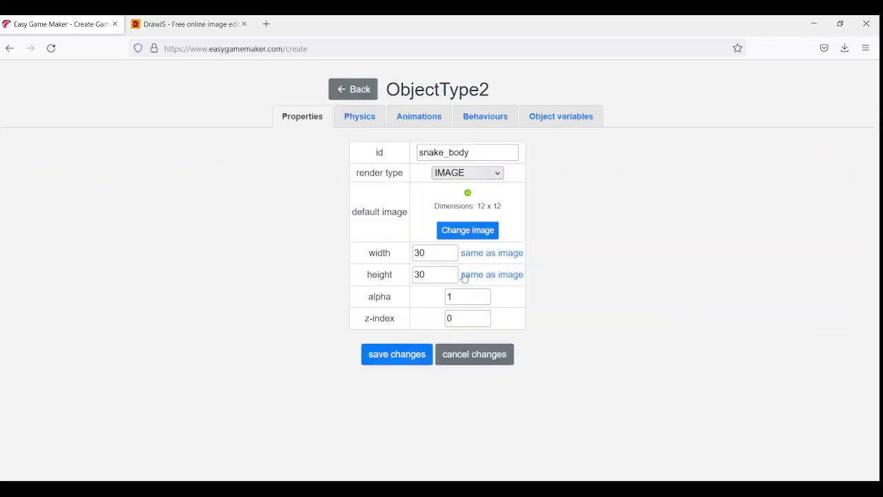
left_click(412, 354)
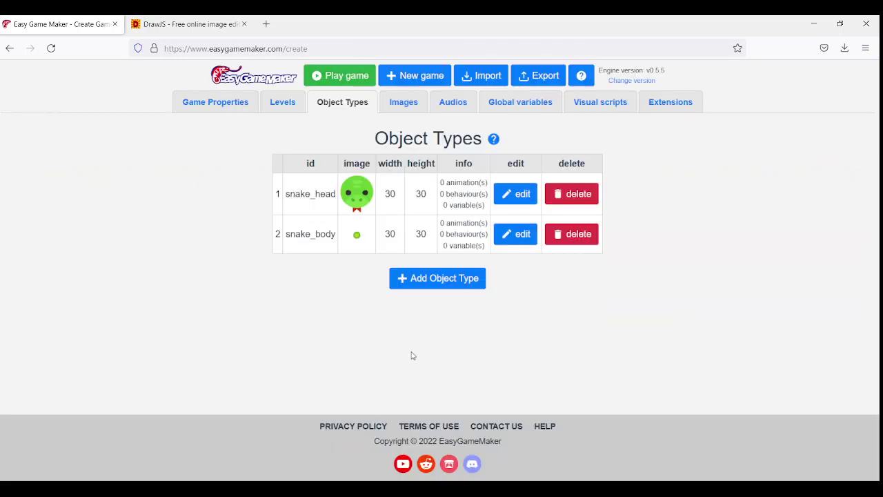
Add a snake_head object to Level 1
left_click(287, 109)
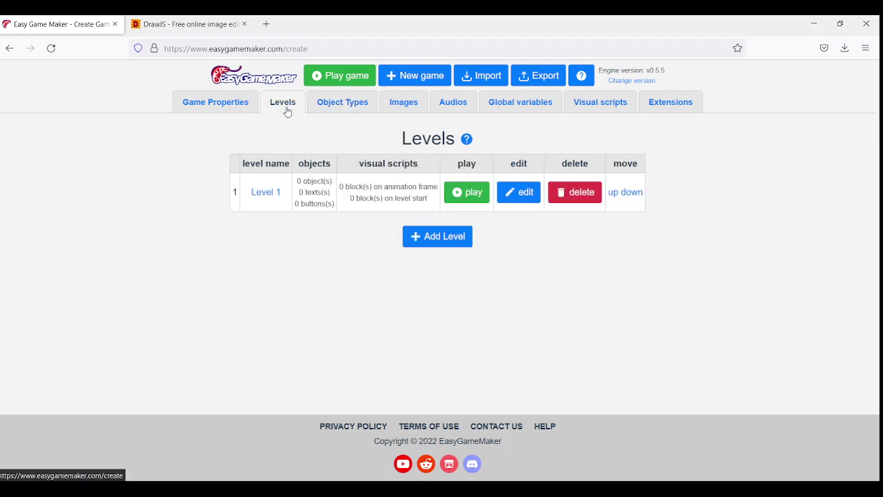
left_click(269, 193)
left_click(354, 122)
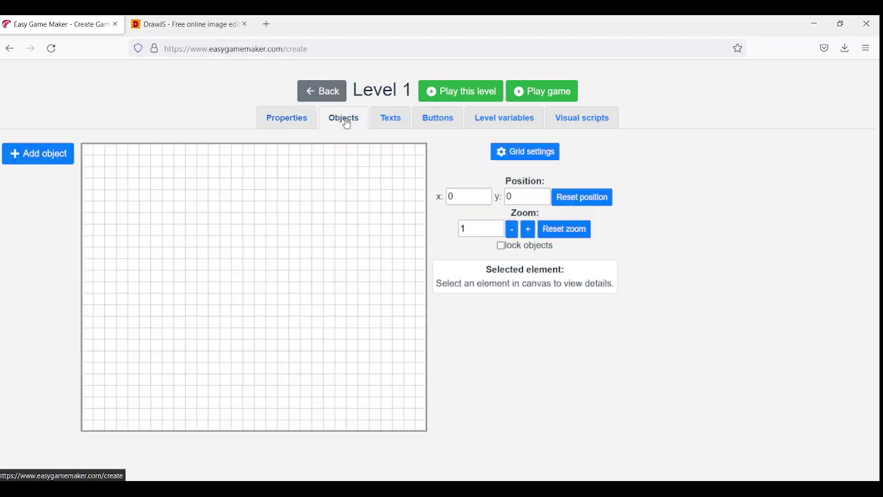
left_click(60, 156)
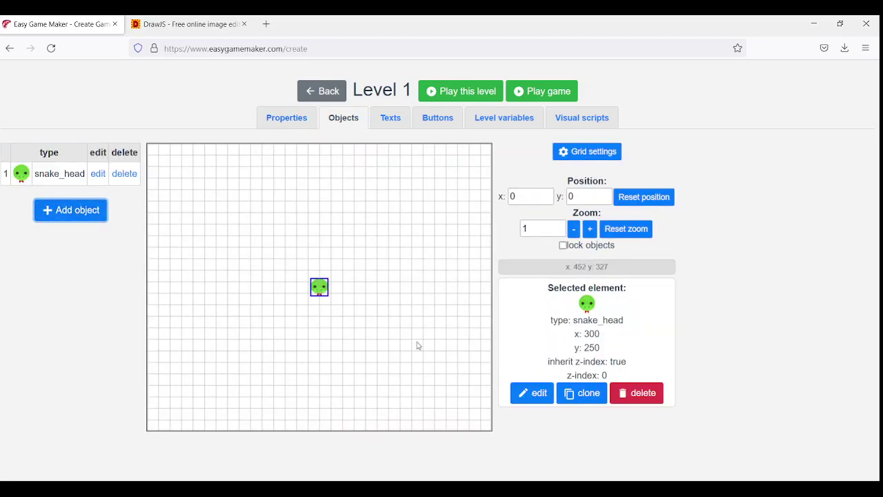
left_click(236, 225)
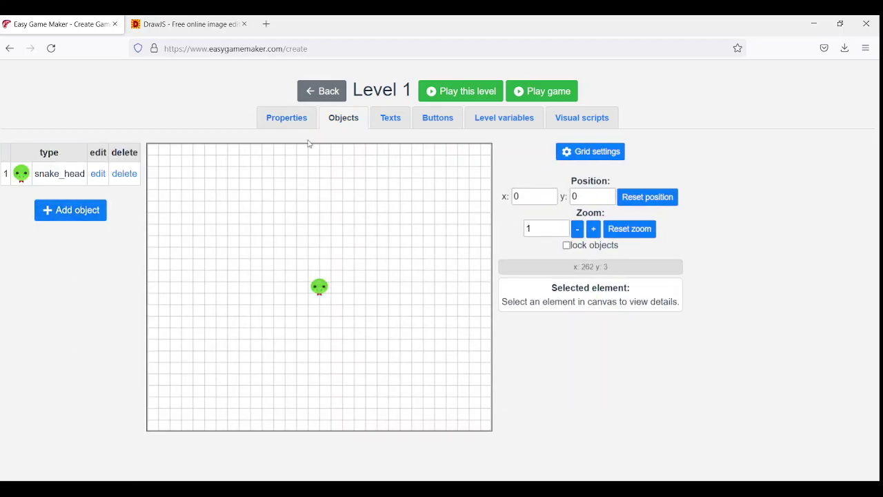
Set Level 1's background type to Image, using the pale beige stone pattern from the Background category
left_click(277, 120)
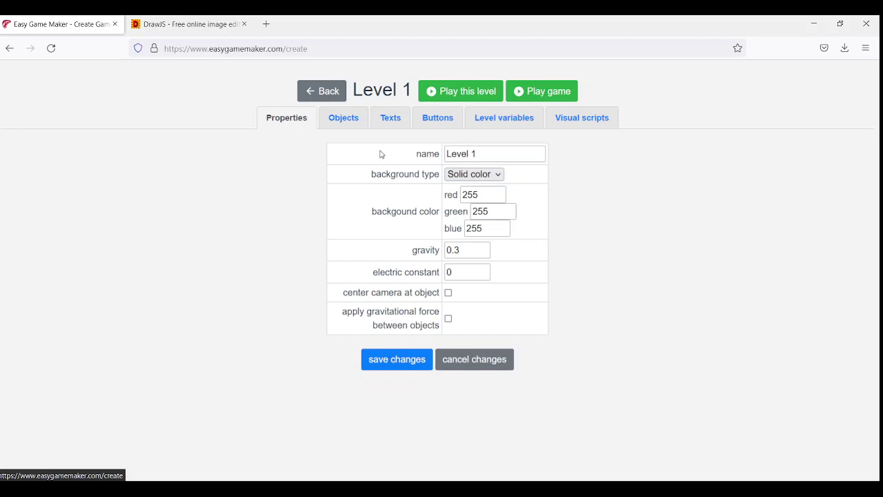
left_click(486, 196)
left_click(474, 292)
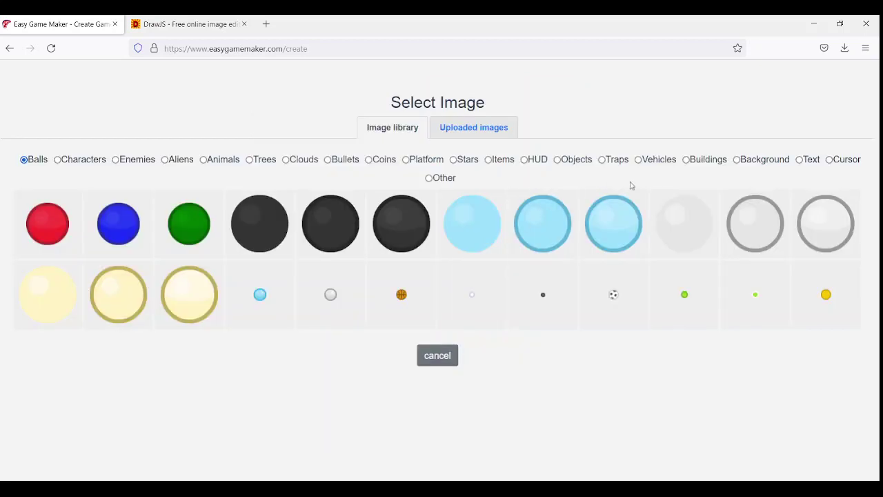
left_click(769, 161)
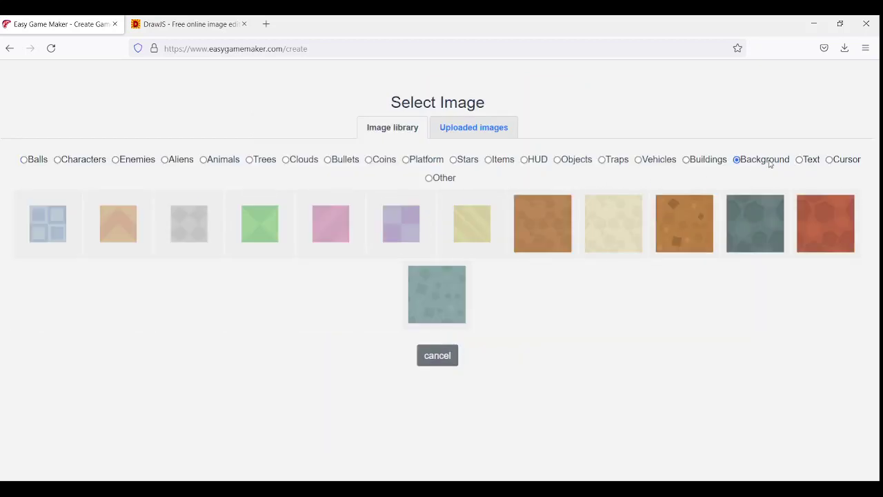
left_click(608, 228)
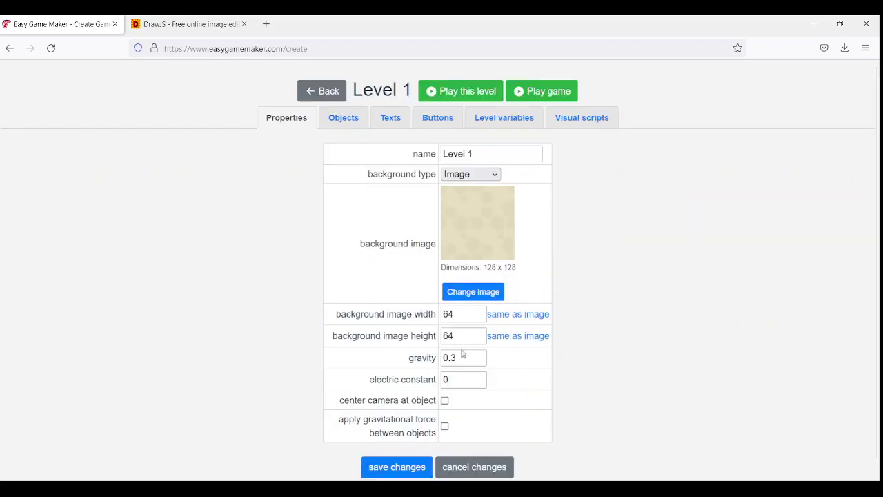
Match the background width and height to the image's own size, save the level, and preview the game
left_click(531, 314)
left_click(534, 336)
left_click(382, 468)
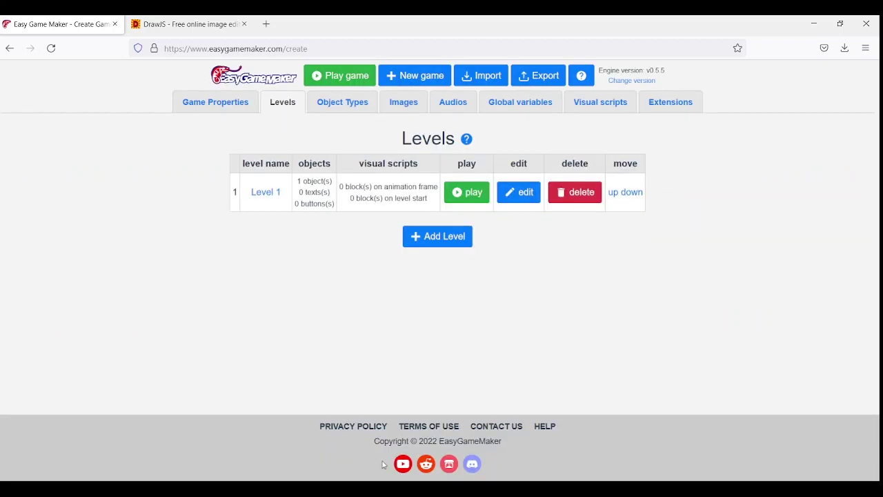
left_click(360, 77)
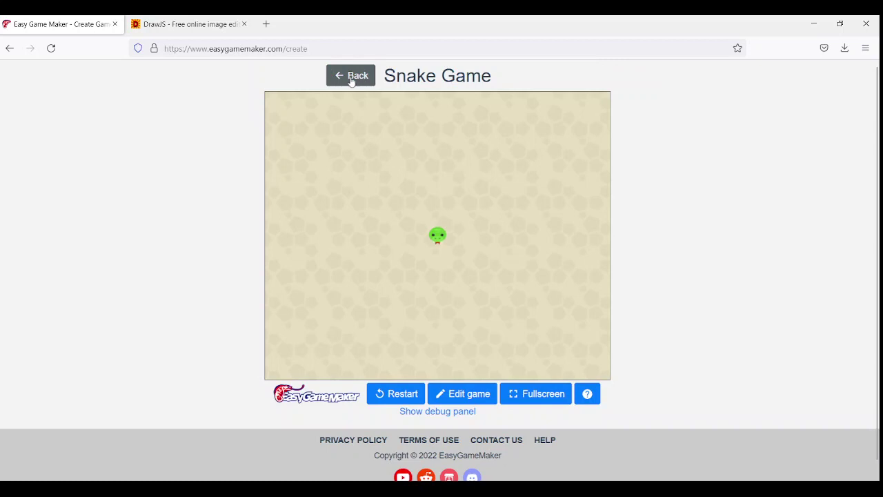
left_click(350, 77)
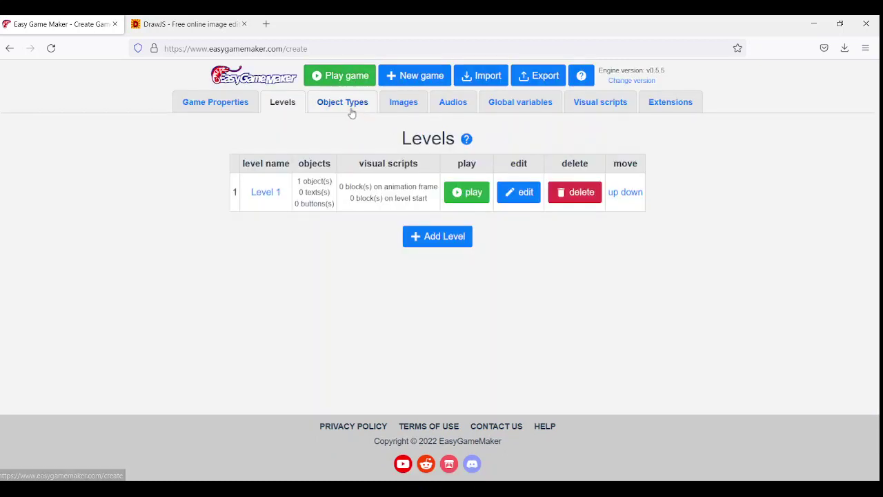
Add a Number object variable named angle to the snake_head object type and save it
left_click(339, 107)
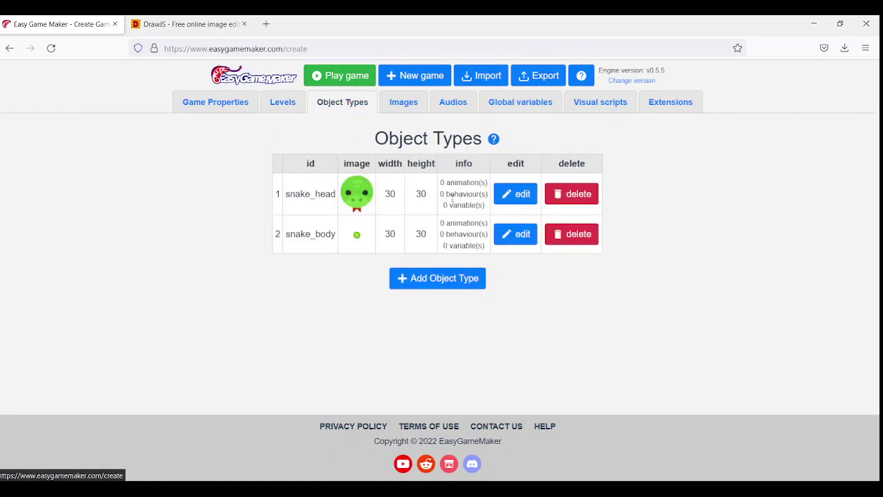
left_click(516, 194)
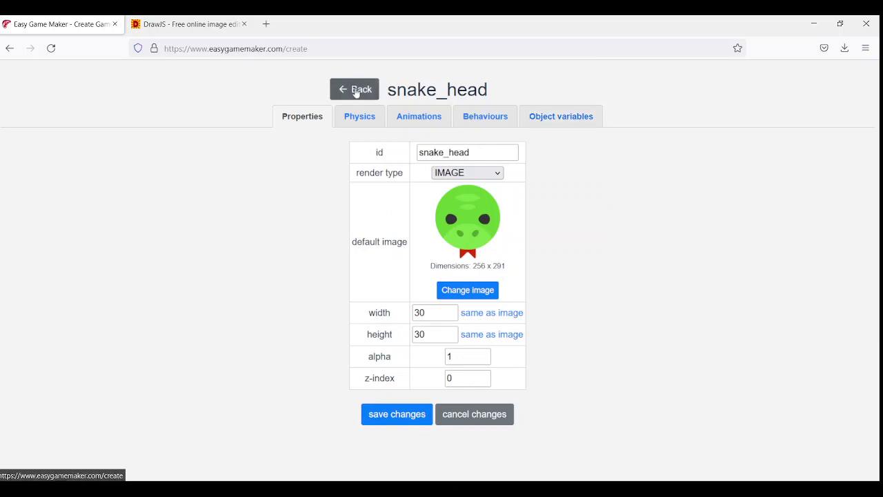
left_click(552, 118)
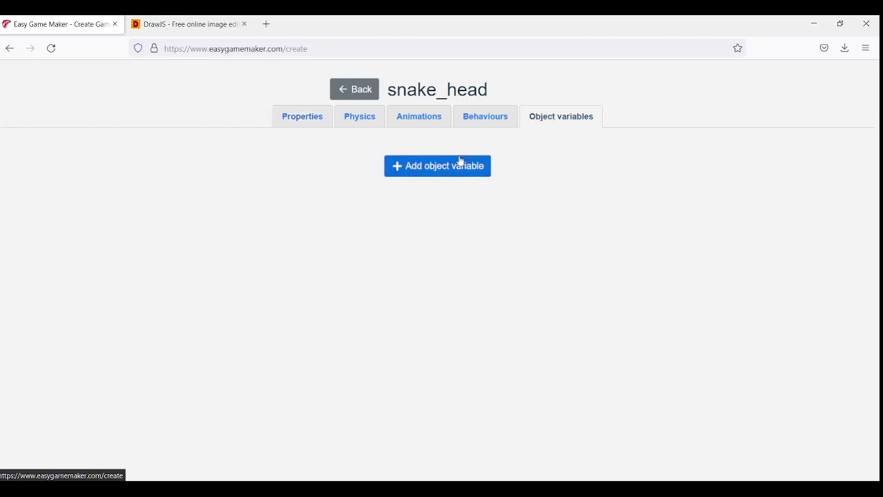
left_click(462, 163)
left_click(500, 171)
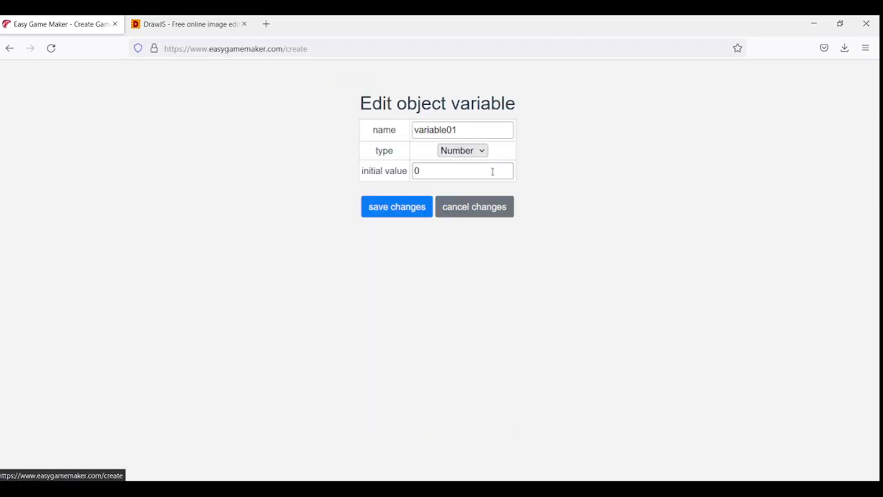
double_click(477, 130)
type("angle")
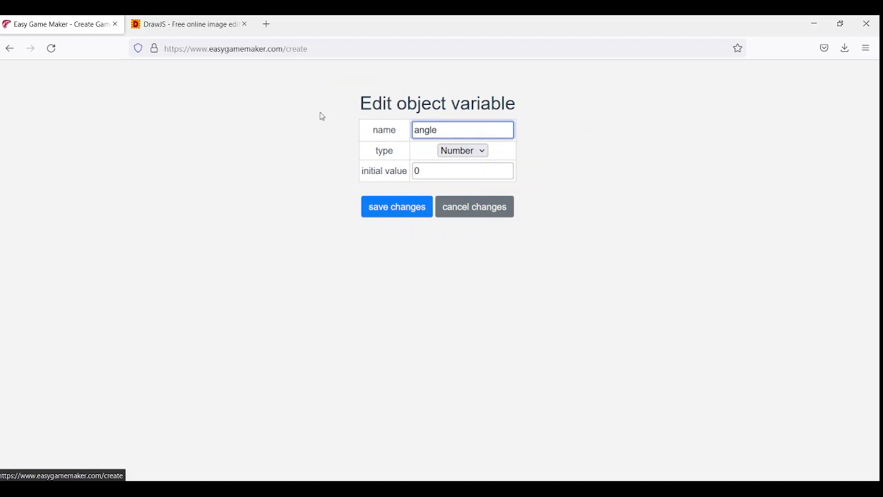
left_click(414, 210)
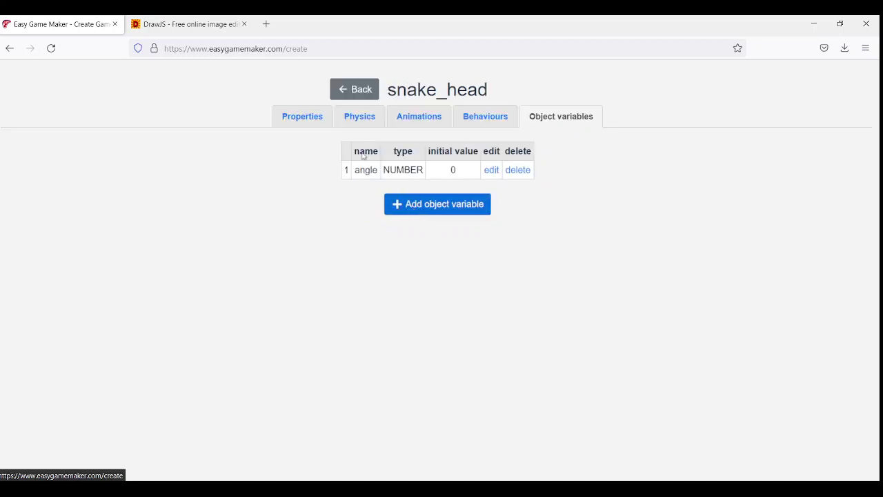
left_click(366, 90)
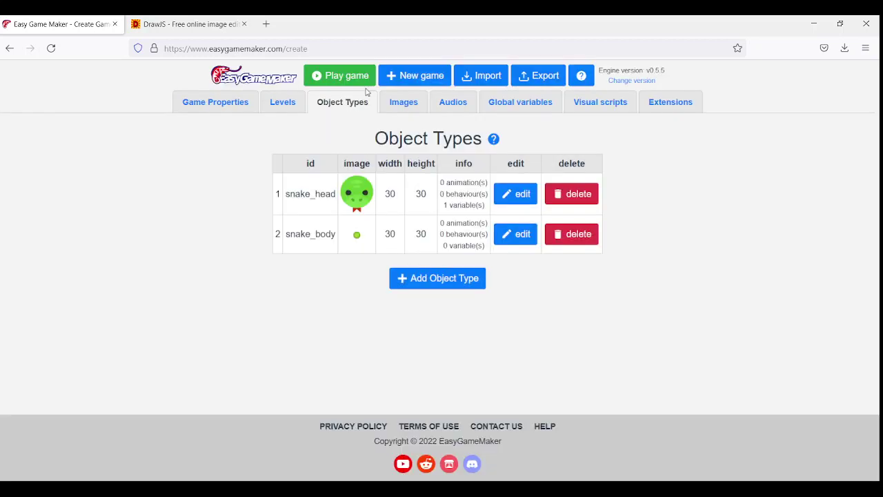
Add an object loop over all objects of type snake_head to Level 1's animation-frame visual script
left_click(617, 112)
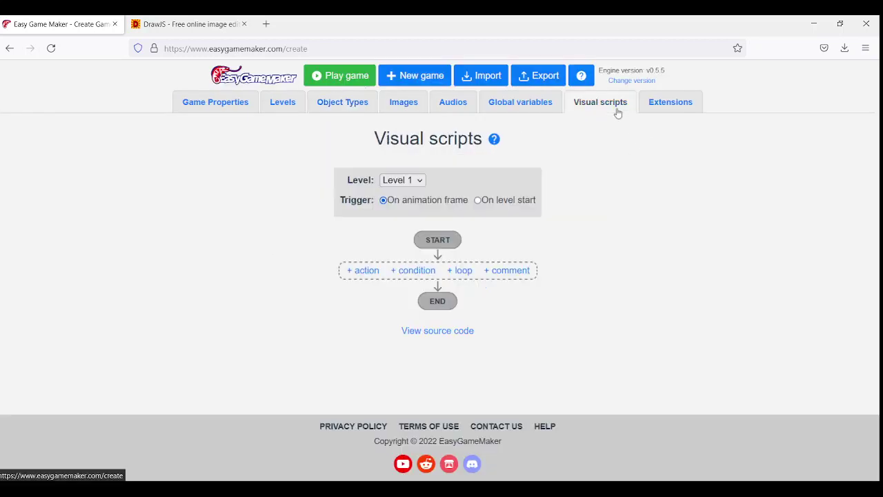
left_click(470, 276)
left_click(498, 271)
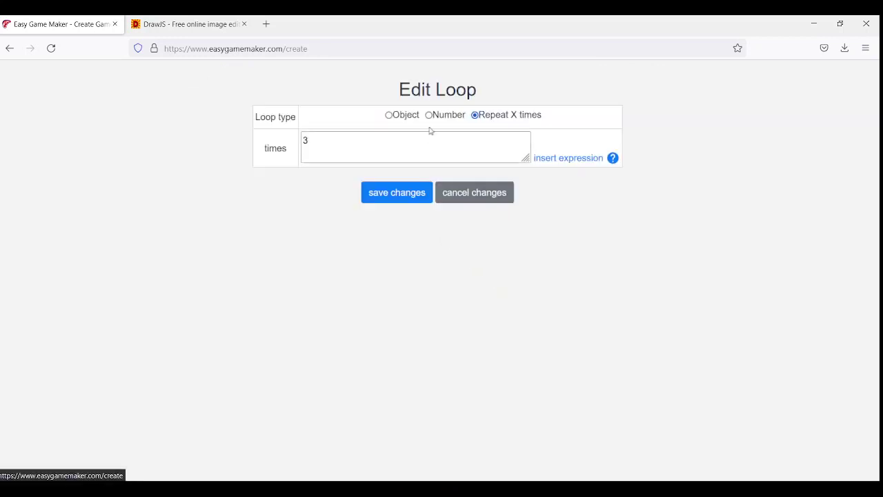
left_click(417, 115)
left_click(441, 138)
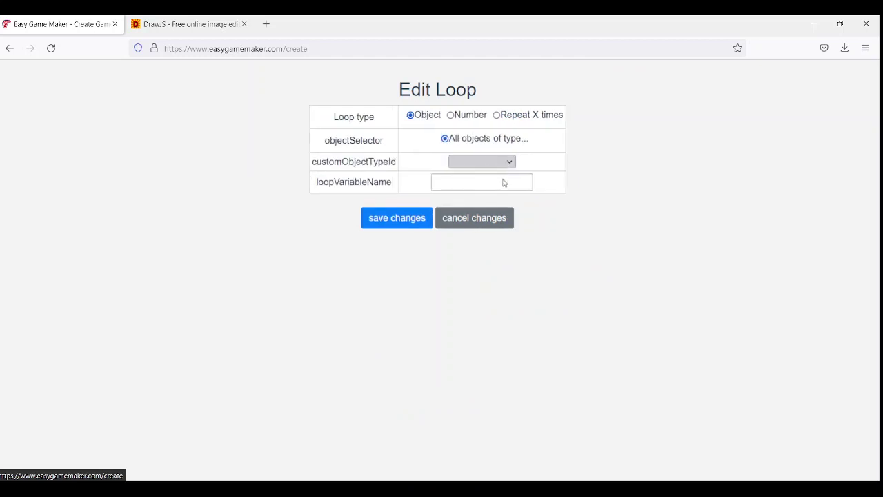
left_click(408, 223)
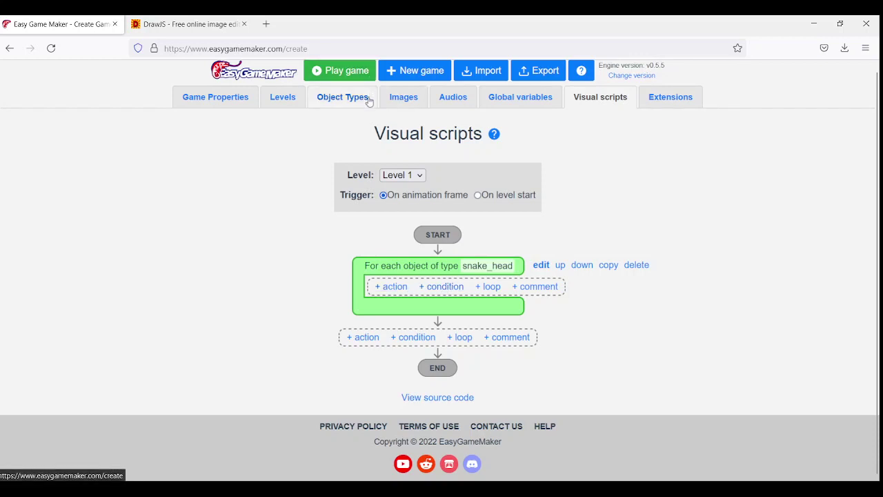
left_click(506, 102)
left_click(442, 202)
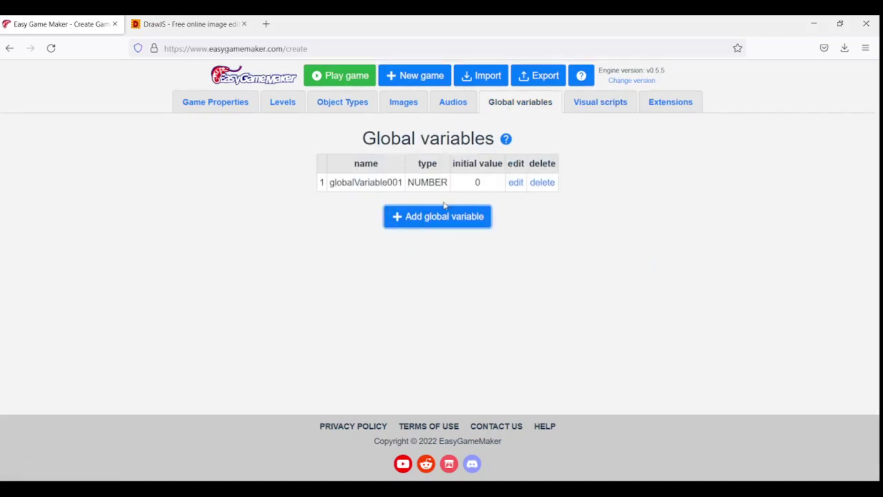
left_click(543, 182)
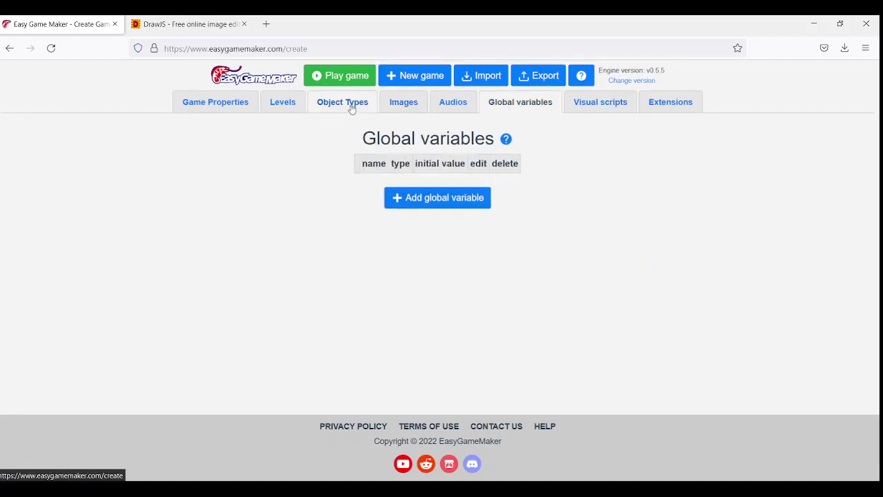
Add a second object variable to the snake_head object type
left_click(345, 103)
left_click(515, 193)
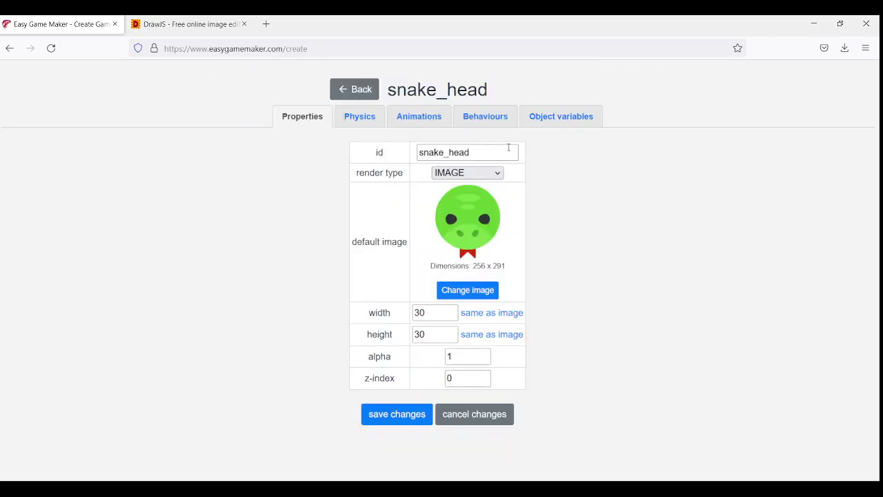
left_click(552, 125)
left_click(455, 205)
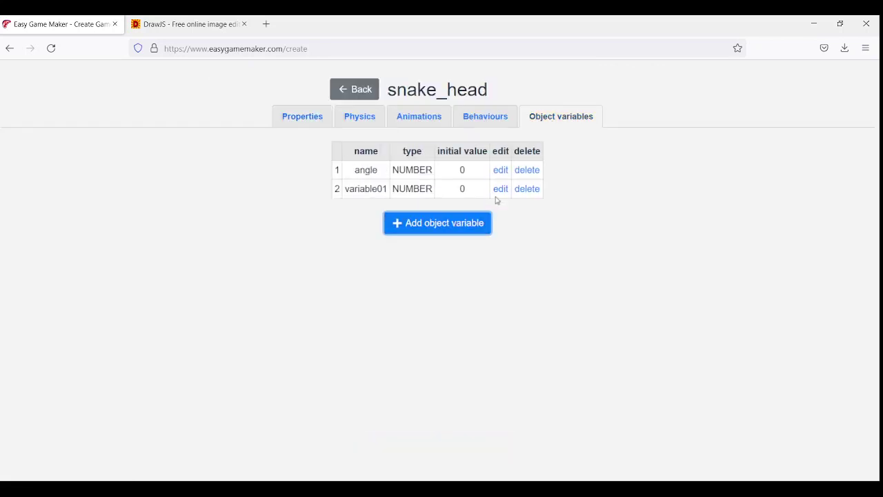
Rename the new snake_head variable to speed, give it an initial value of 3, and save it
left_click(499, 190)
left_click(438, 129)
double_click(437, 129)
type("sp")
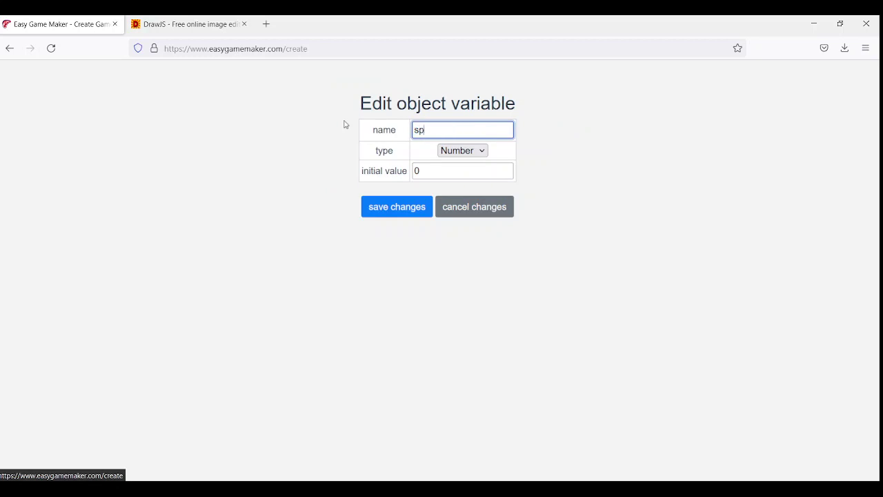
type("eed")
key("Tab")
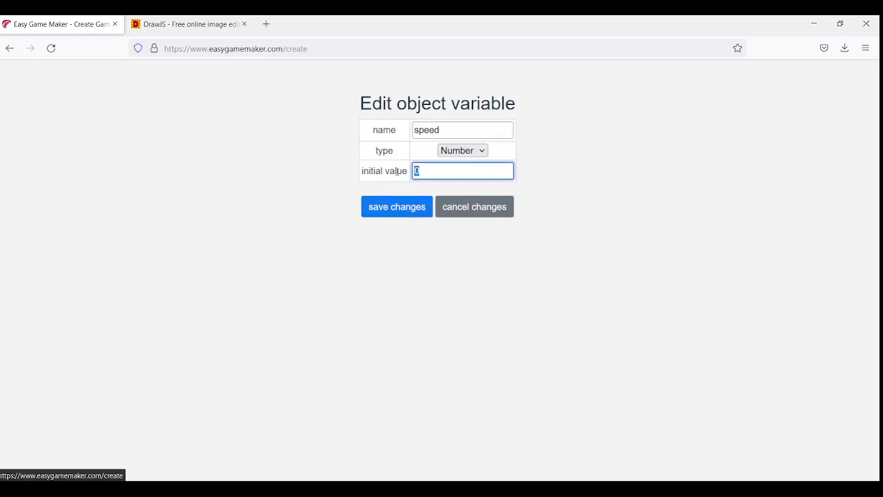
type("3")
left_click(420, 212)
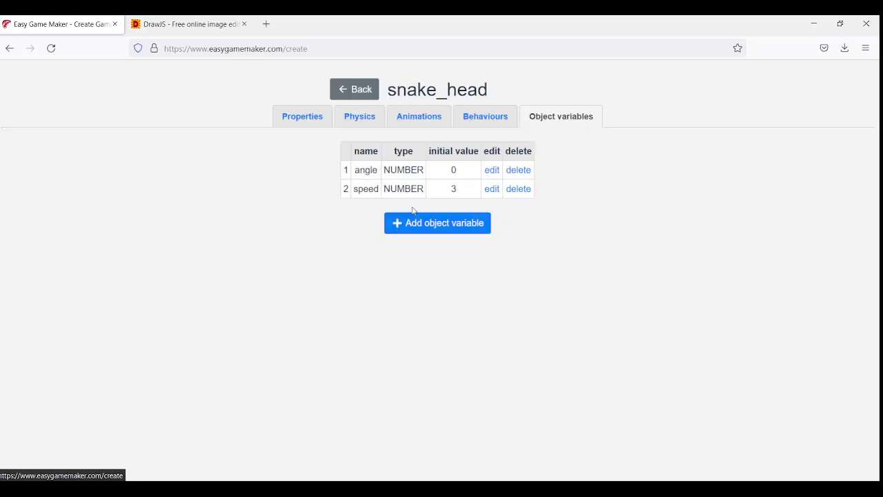
left_click(366, 90)
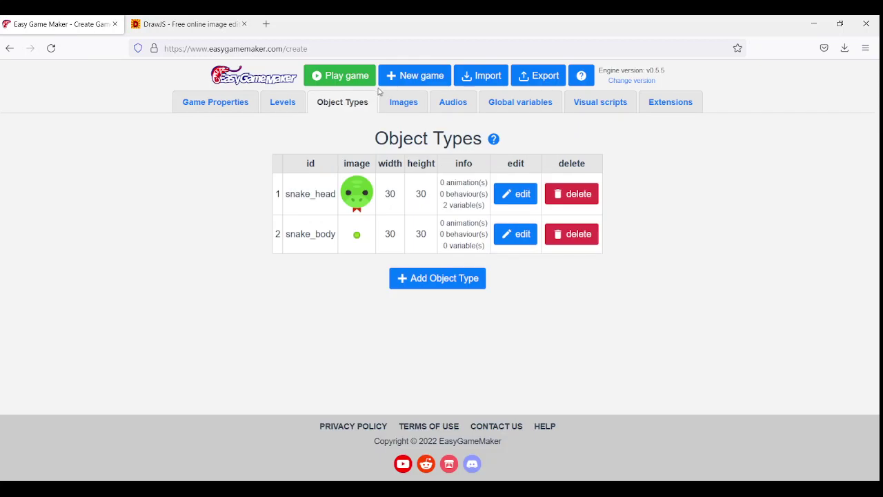
Add a Set object speed and angle action to the snake_head loop, targeting the loop object snake_head
left_click(610, 112)
left_click(388, 292)
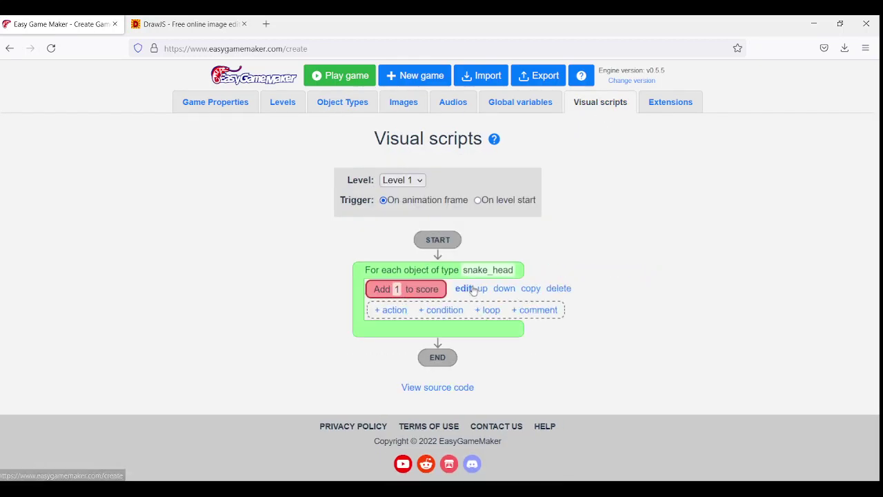
left_click(461, 288)
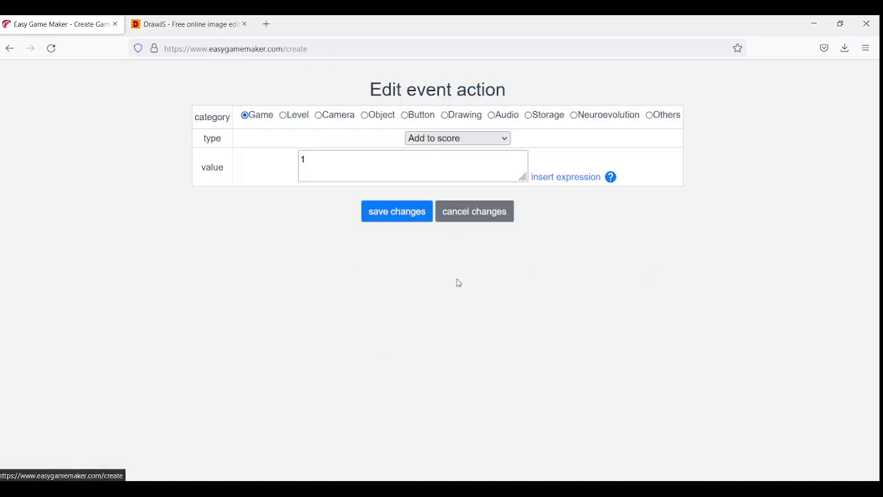
left_click(365, 115)
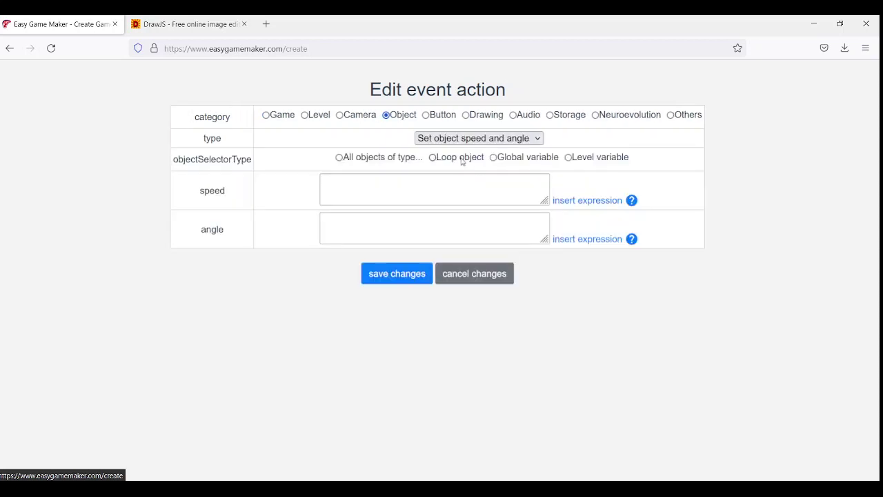
left_click(463, 159)
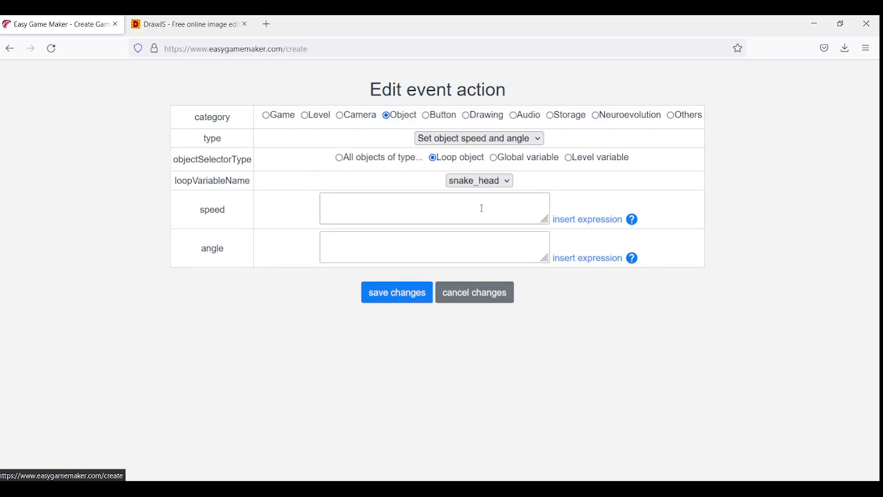
Insert the object variable expression $snake_head.getVariable("speed") as the action's speed
left_click(481, 206)
left_click(556, 219)
left_click(277, 114)
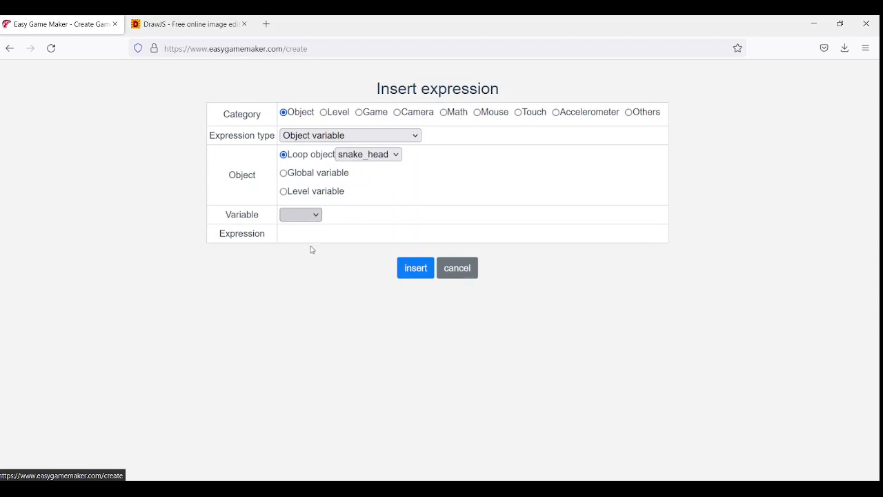
left_click(414, 267)
Reuse the speed expression as $snake_head.getVariable("angle") for the action's angle, save the action, and preview the game
left_click_drag(486, 221, 278, 196)
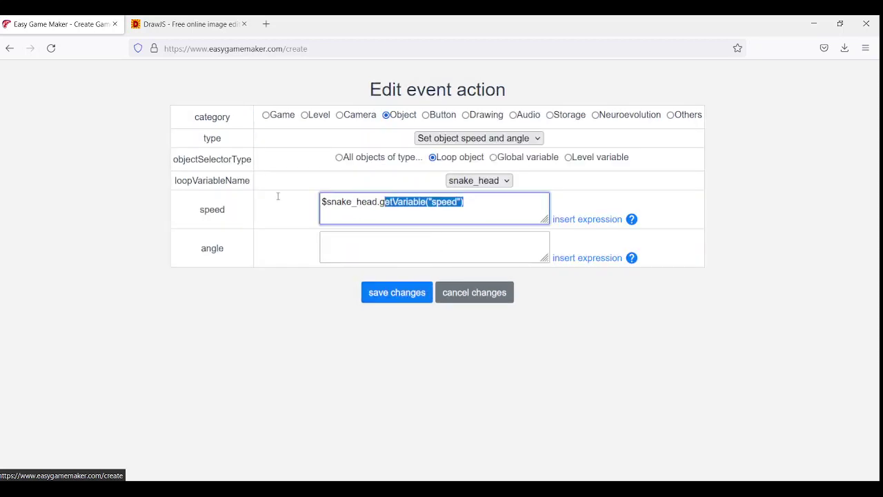
key("ctrl+c")
left_click(388, 250)
key("ctrl+v")
double_click(216, 248)
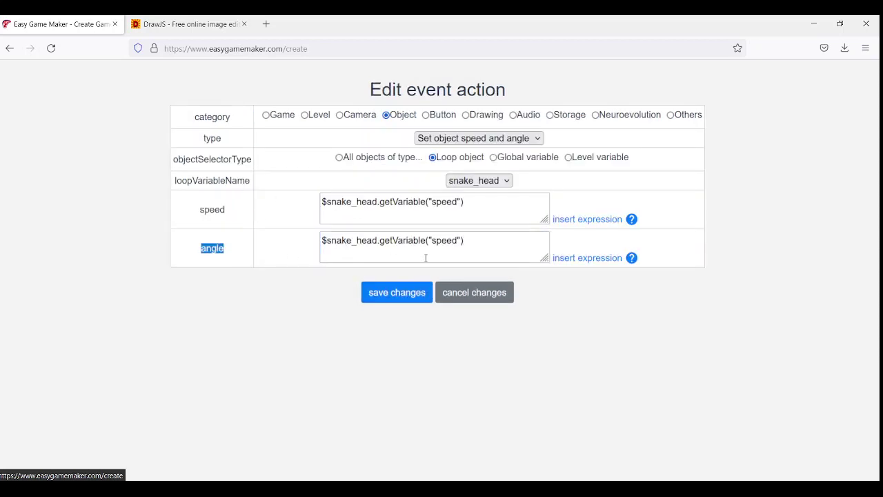
double_click(437, 240)
key("ctrl+v")
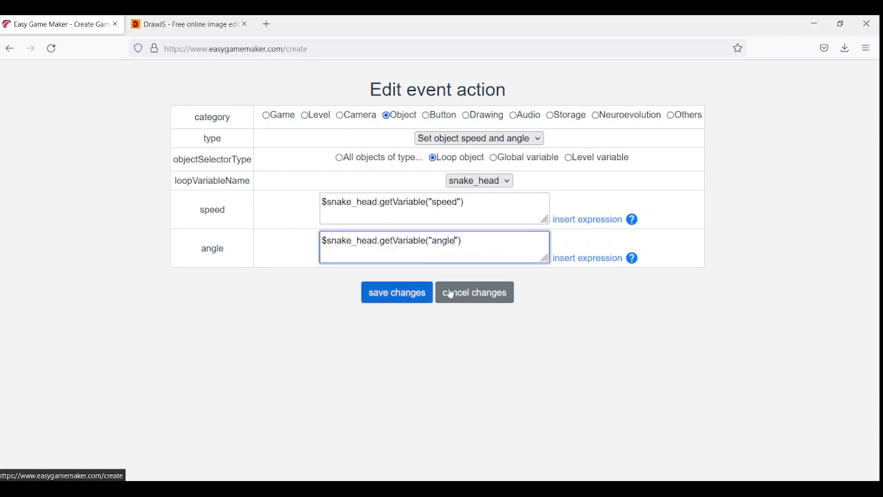
left_click(409, 295)
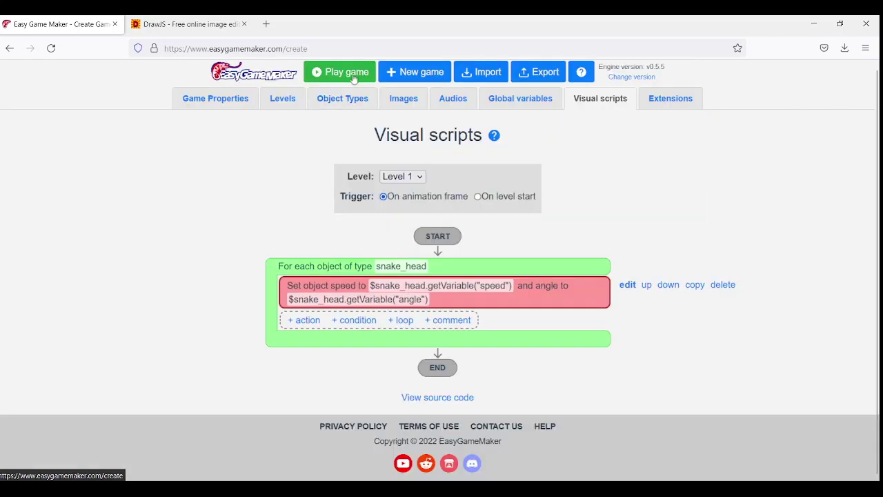
left_click(353, 78)
left_click(351, 71)
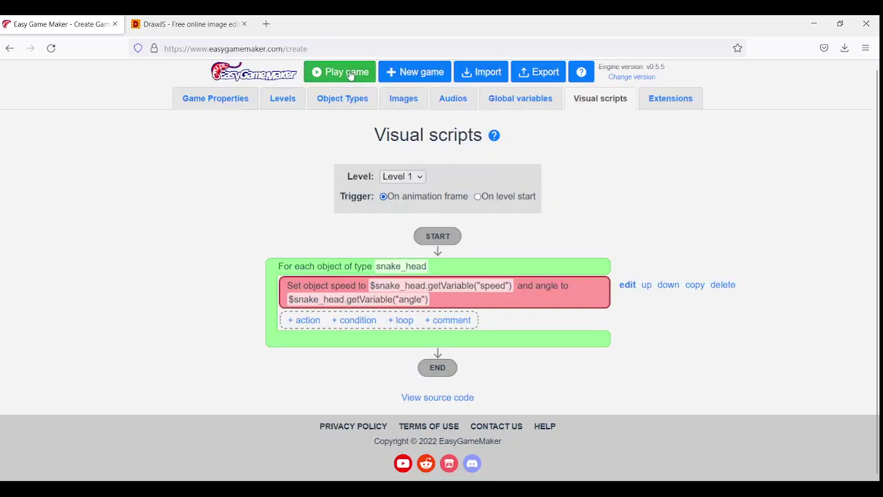
Add a Set object image angle action for the loop object snake_head, using $snake_head.getVariable("angle") as the angle, and save it
left_click(303, 321)
left_click(376, 316)
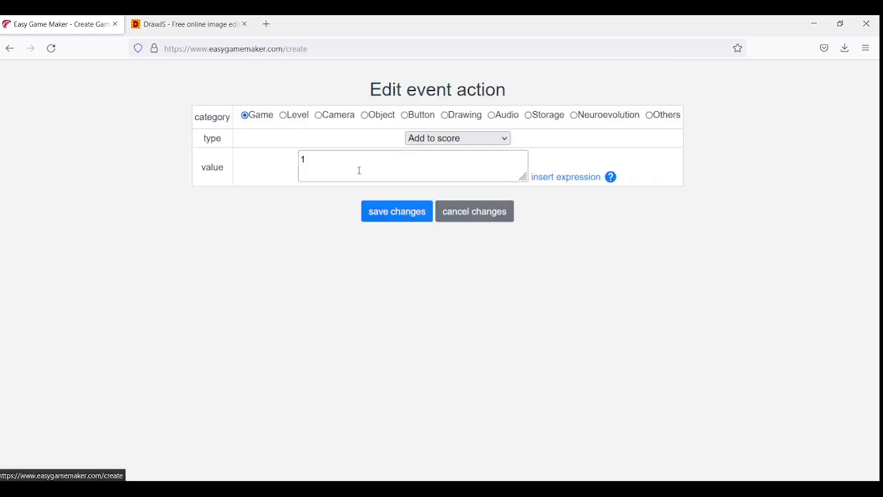
left_click(382, 117)
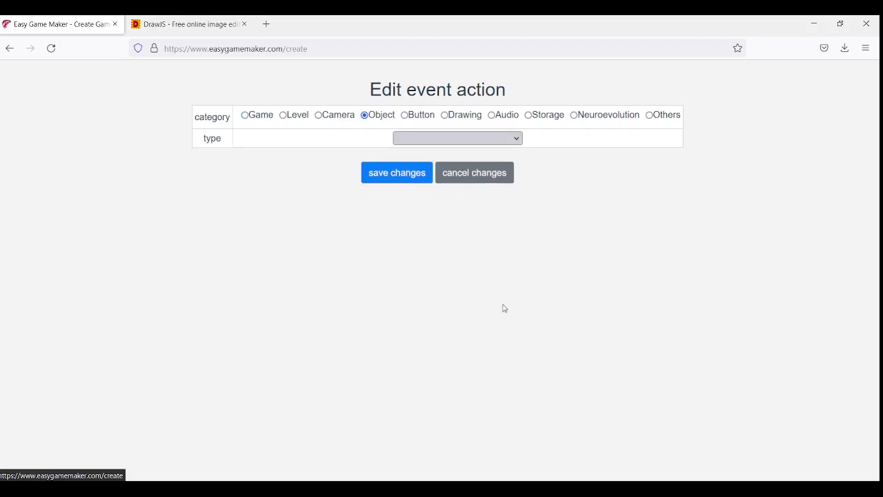
left_click(456, 158)
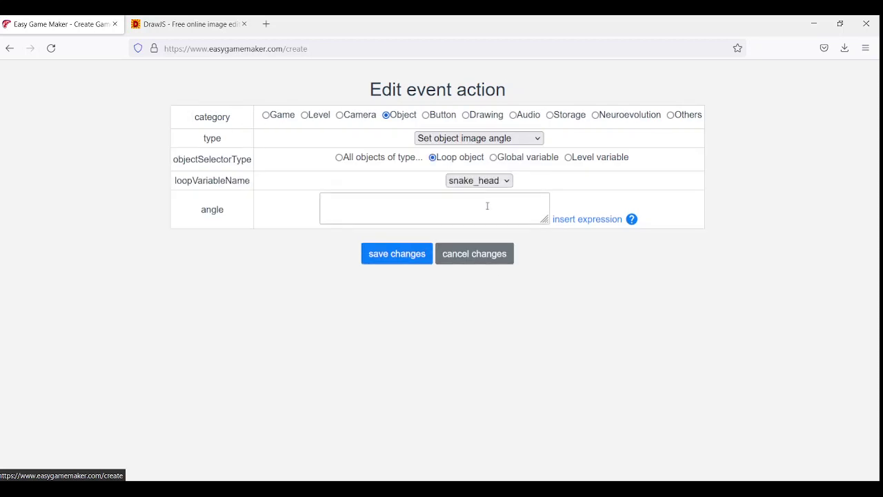
left_click(566, 219)
left_click(298, 115)
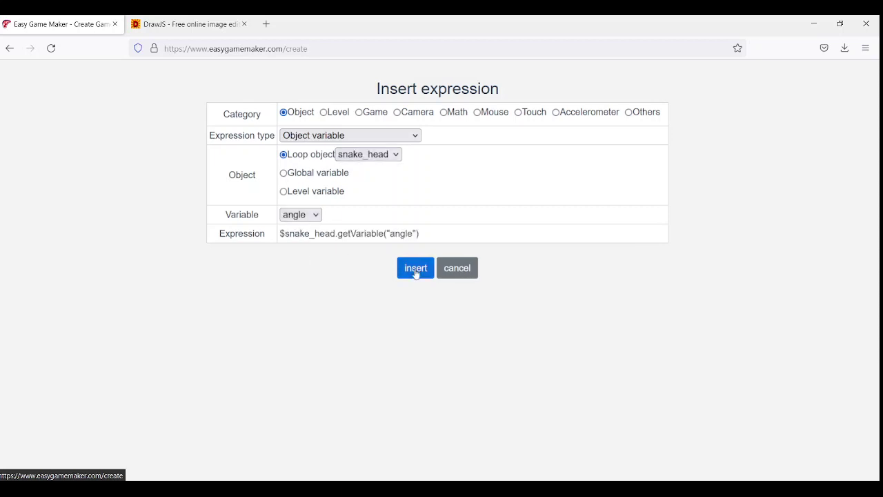
left_click(416, 268)
left_click(407, 261)
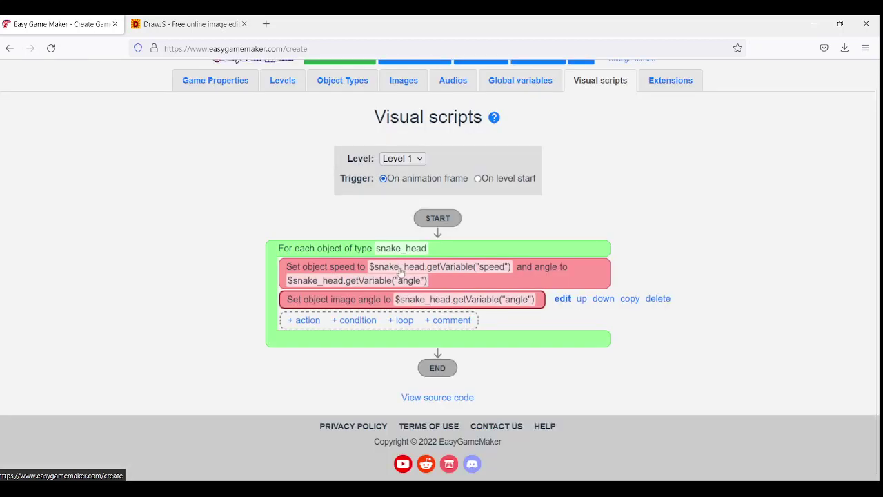
Add a keyboard condition inside the snake_head loop that checks whether the ArrowLeft key is down
scroll(396, 300, "up", 1)
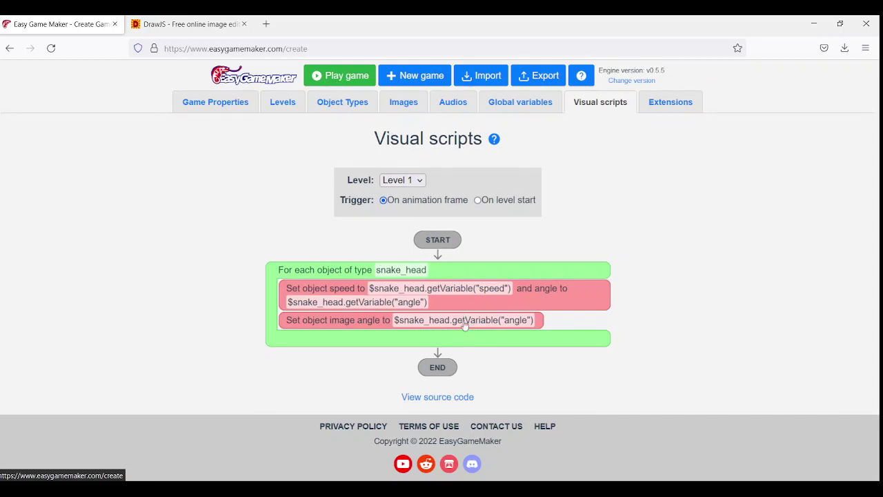
mouse_move(419, 339)
left_click(356, 339)
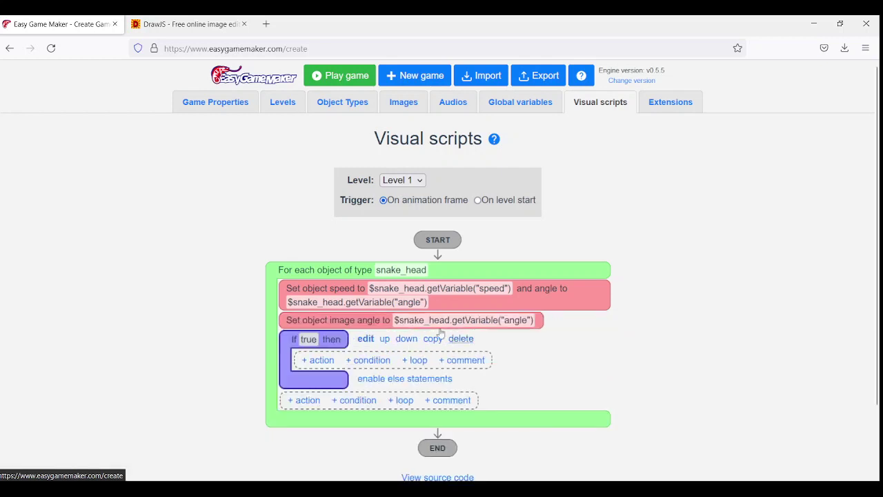
left_click(366, 339)
left_click(415, 116)
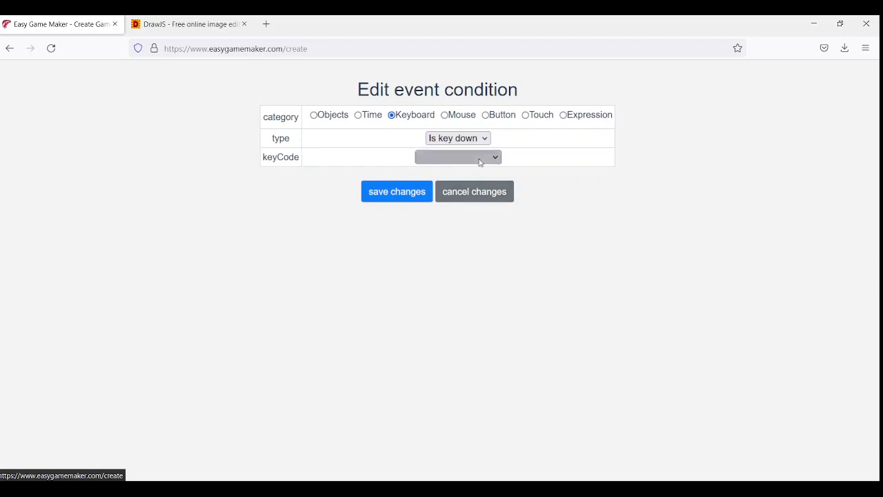
left_click(396, 195)
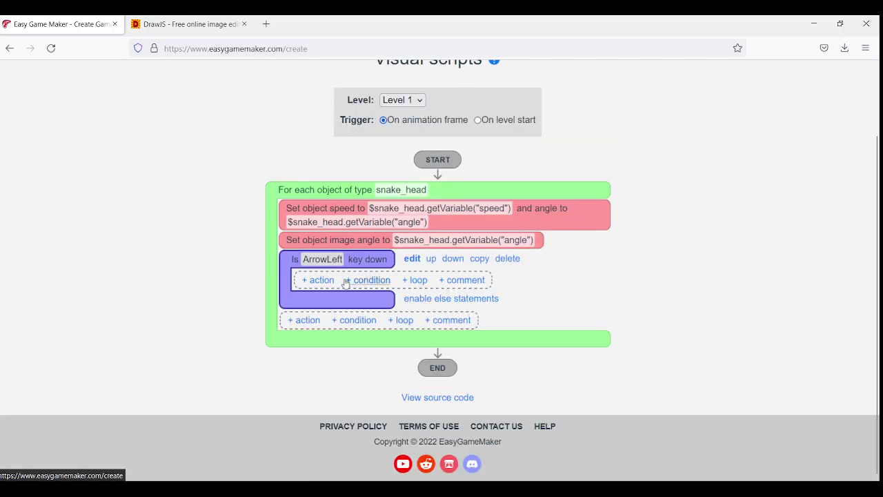
Inside the ArrowLeft condition, add an action that adds -0.1 to the angle variable of the loop object snake_head
left_click(332, 285)
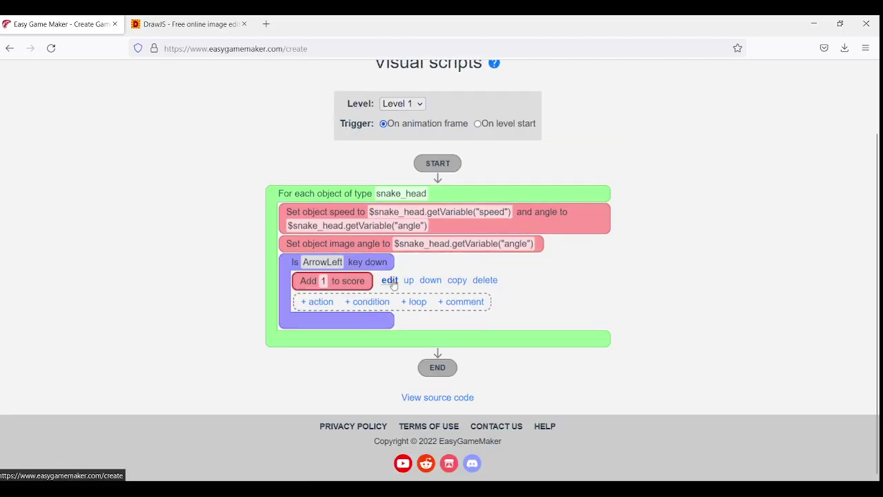
left_click(386, 282)
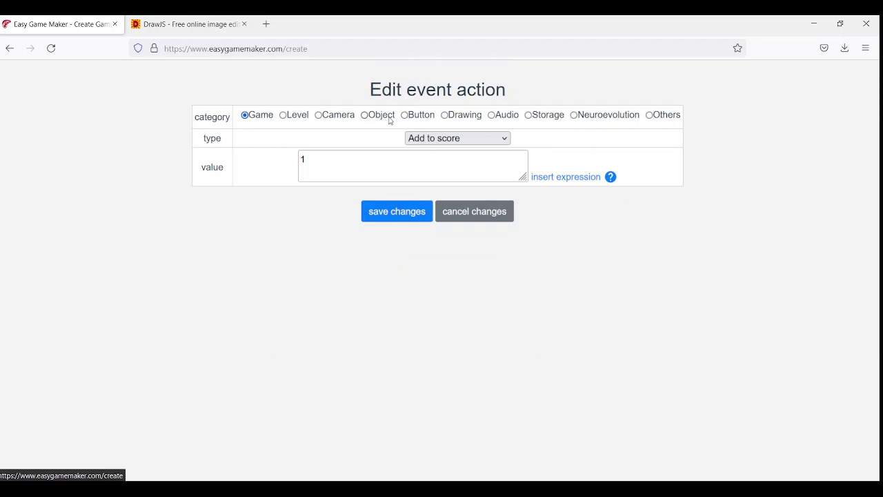
left_click(365, 115)
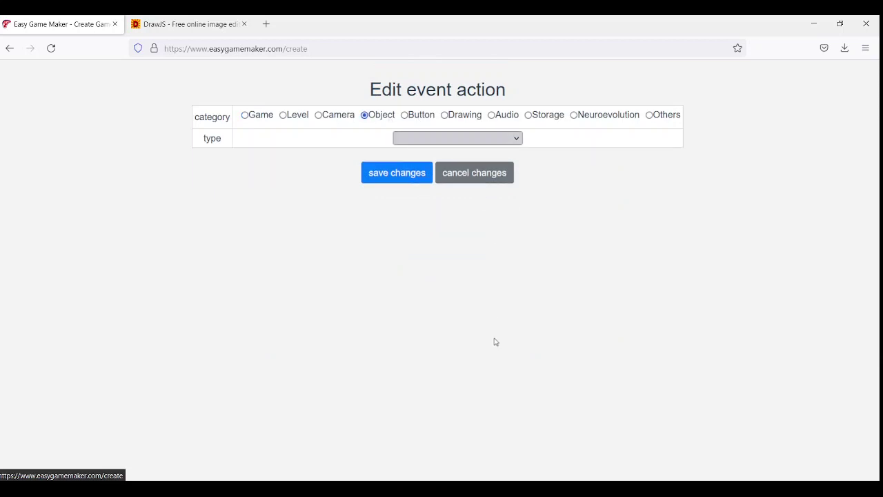
left_click(433, 157)
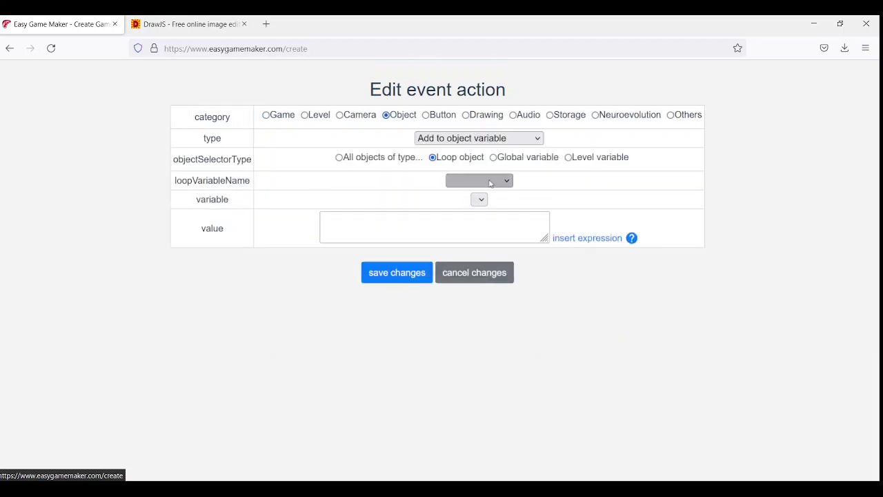
left_click(470, 227)
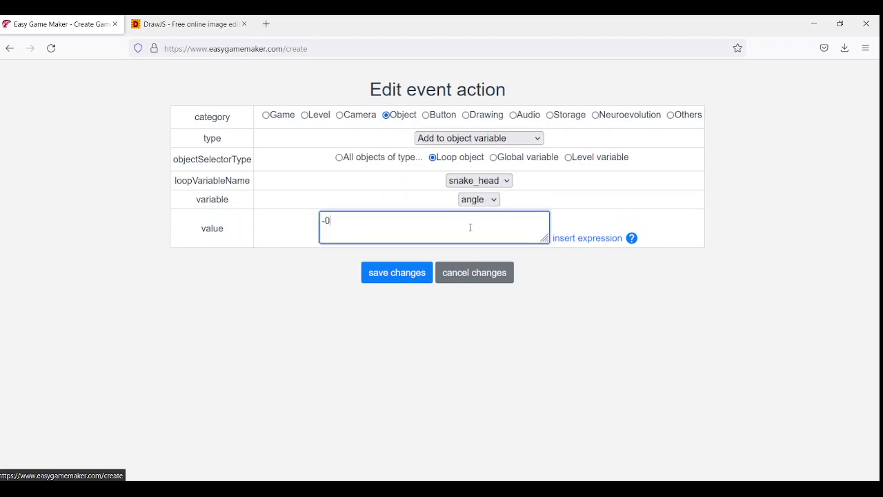
type("-0.1")
left_click(390, 274)
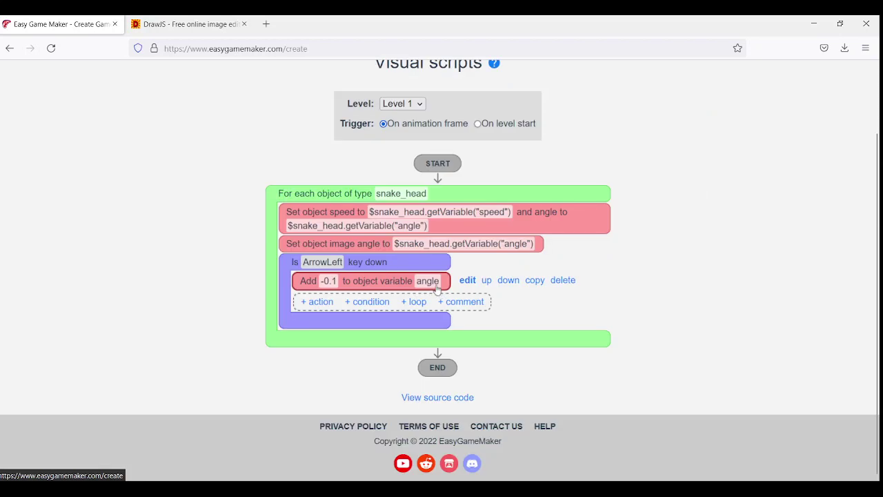
Duplicate the ArrowLeft condition within the snake_head loop and change the copy's key to ArrowRight
left_click(534, 264)
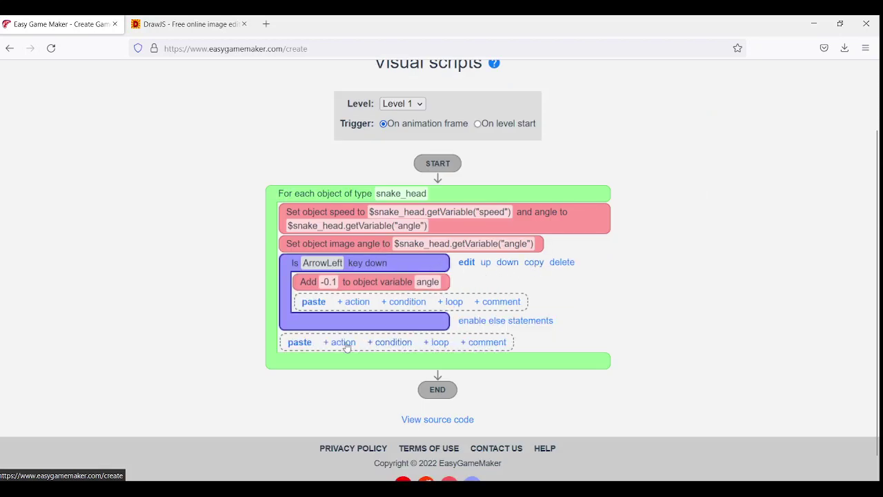
left_click(300, 343)
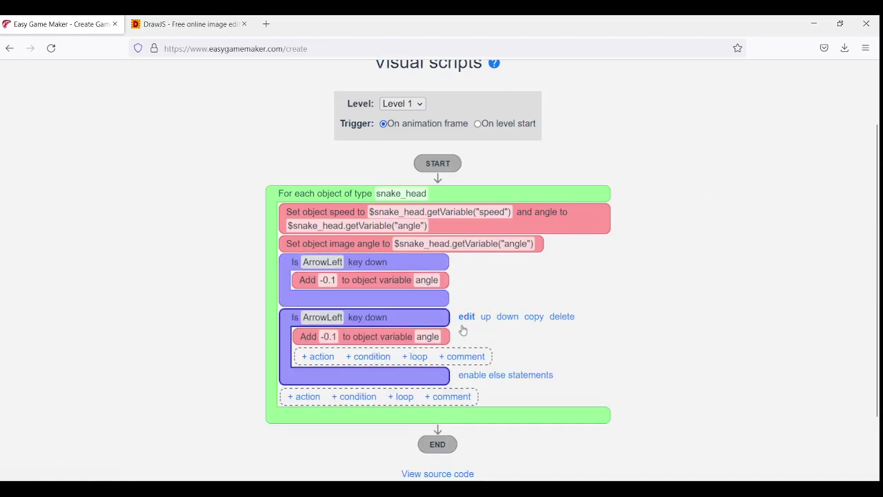
left_click(467, 317)
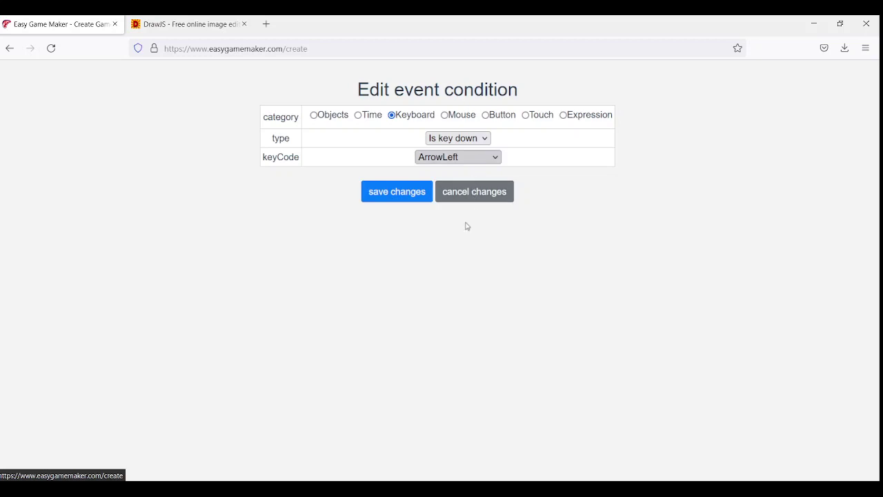
key("Down")
left_click(395, 197)
scroll(387, 276, "up", 1)
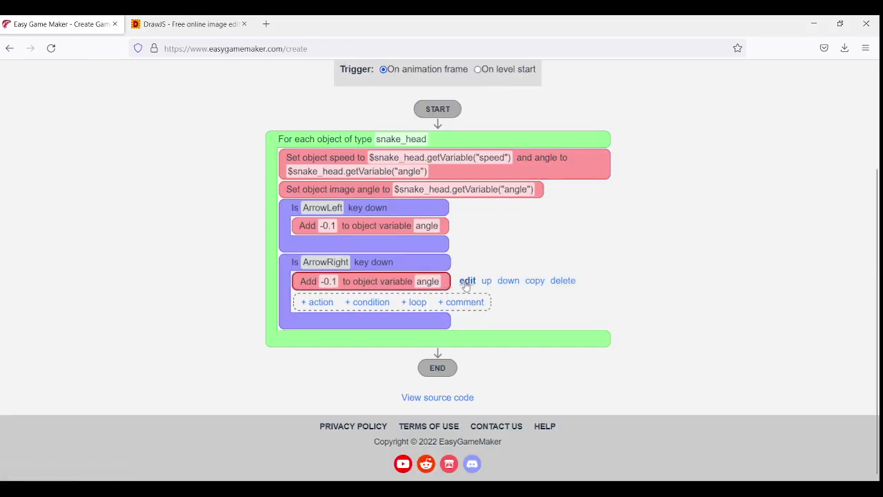
Set the value added to the angle variable in the ArrowRight condition to 0.1 and save it
left_click(467, 283)
left_click(328, 222)
key("BackSpace")
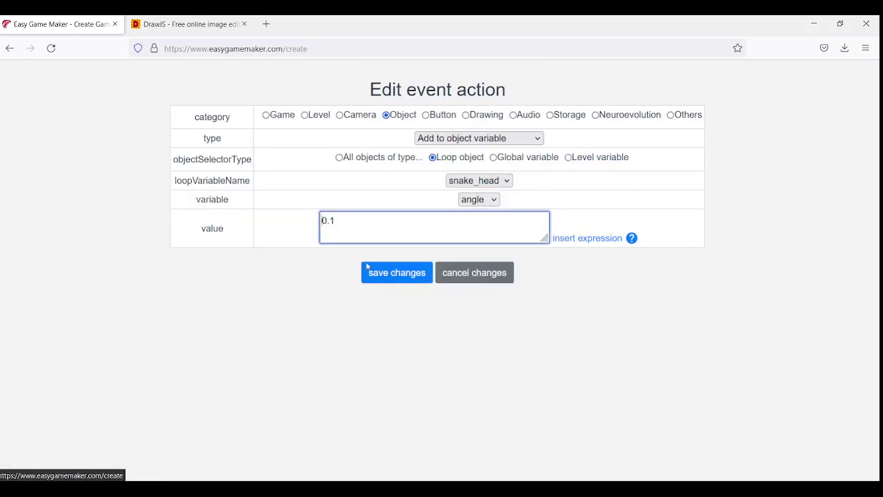
left_click(387, 274)
Play-test the game by steering the snake head left and right, and return to the editor
scroll(331, 210, "up", 2)
left_click(343, 75)
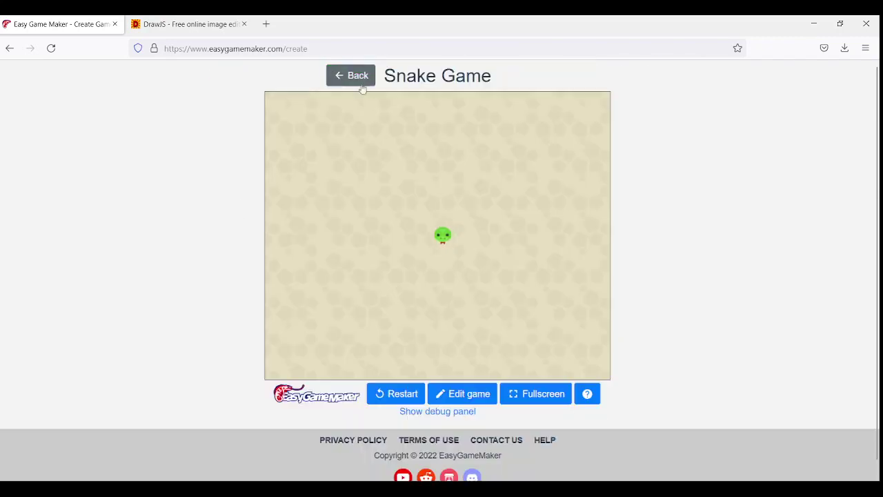
key("Right")
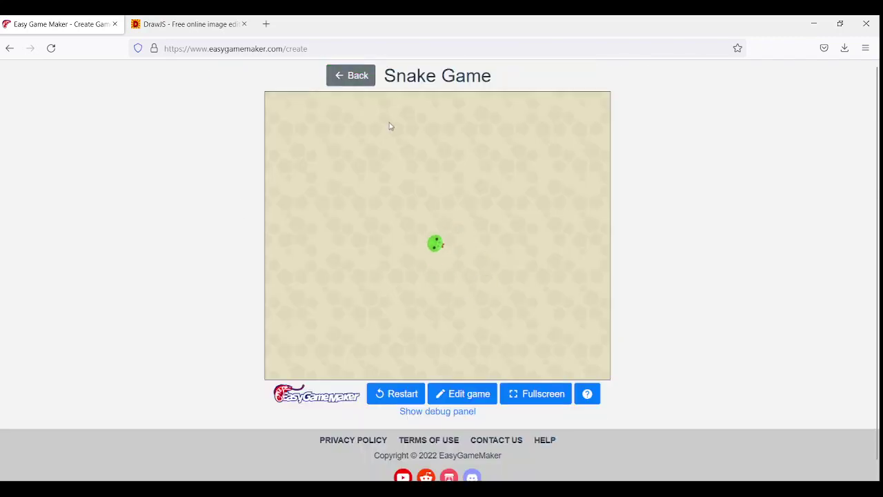
key("Left")
key("Right")
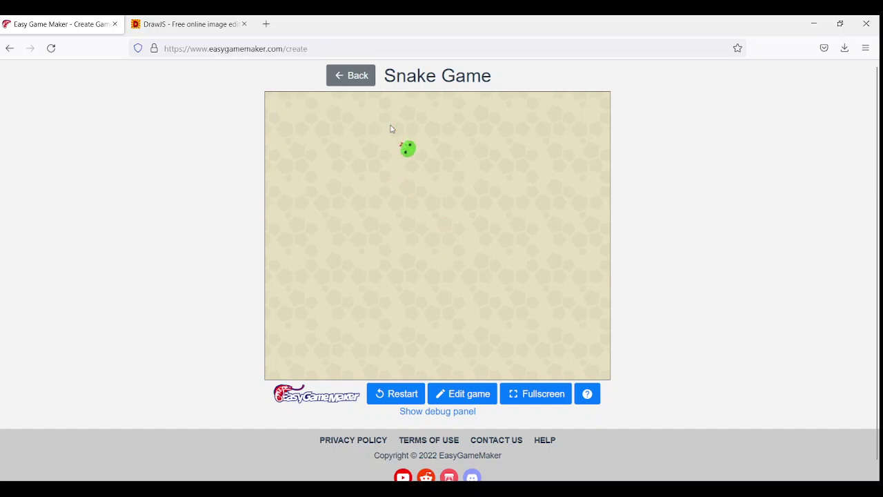
key("Left")
key("Right")
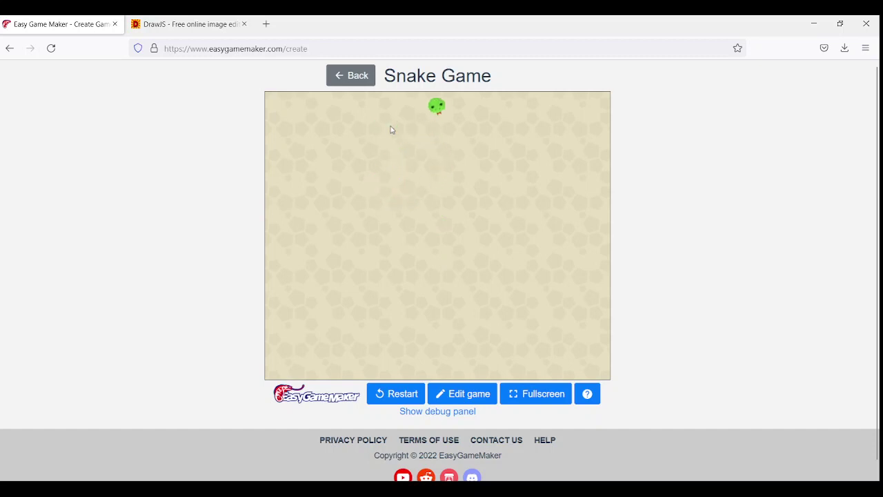
key("Left")
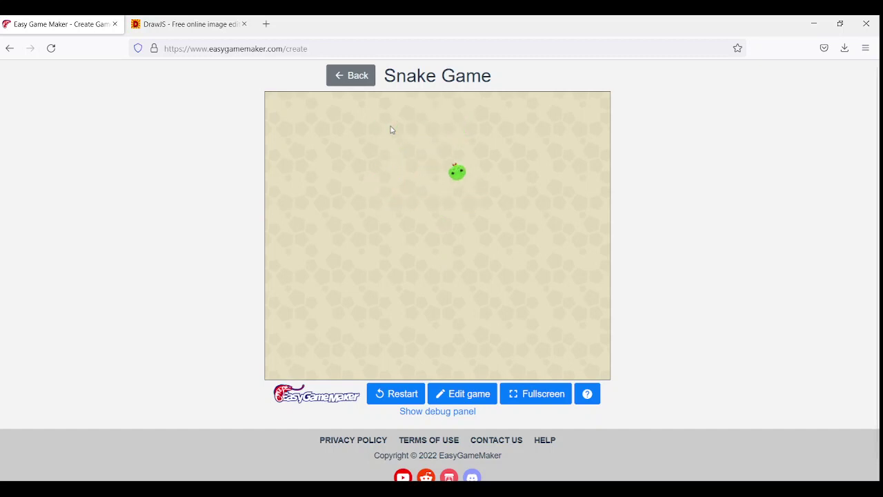
key("Right")
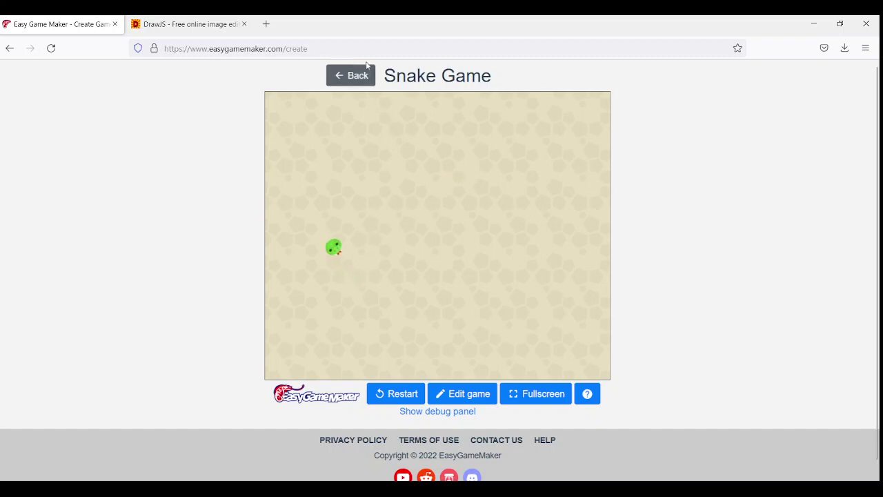
left_click(359, 75)
Extend the expression in snake_head's Set object image angle action by subtracting the Math expression Math.random()
left_click(355, 411)
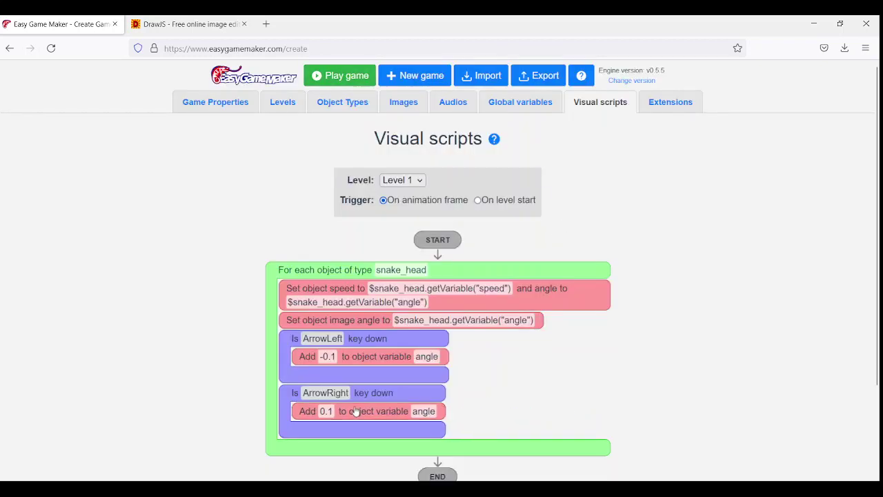
left_click(537, 323)
left_click(562, 321)
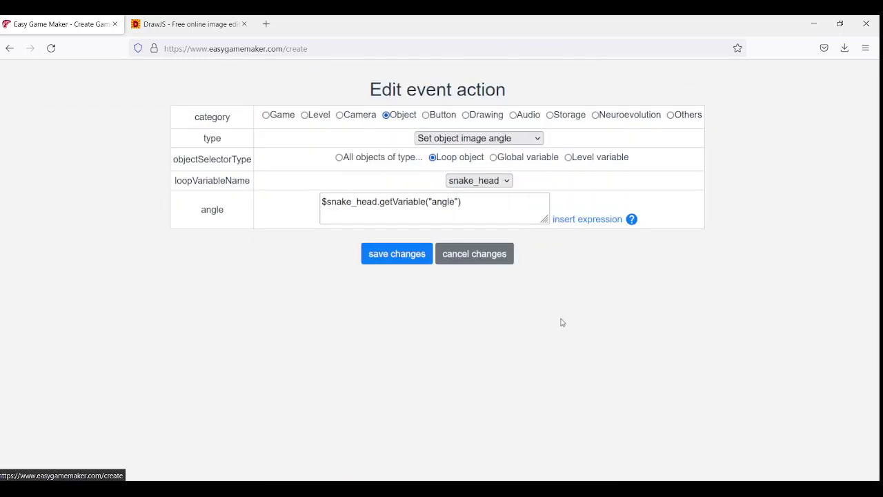
left_click(488, 210)
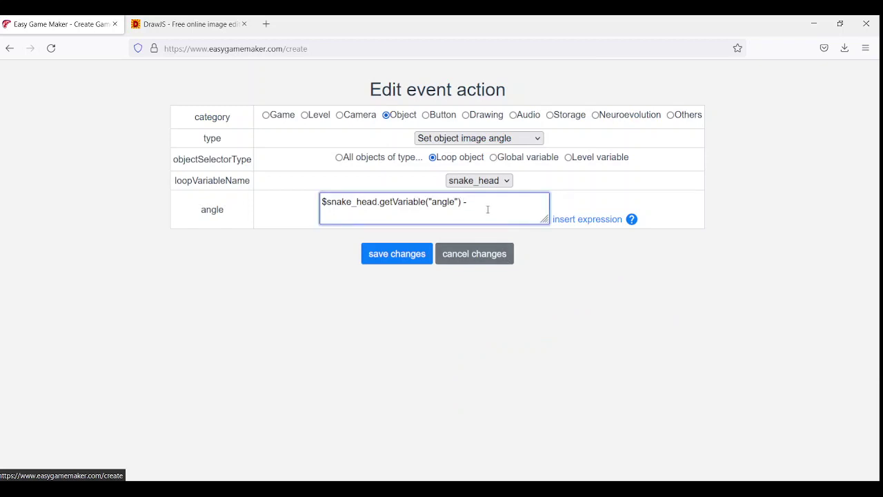
left_click(588, 219)
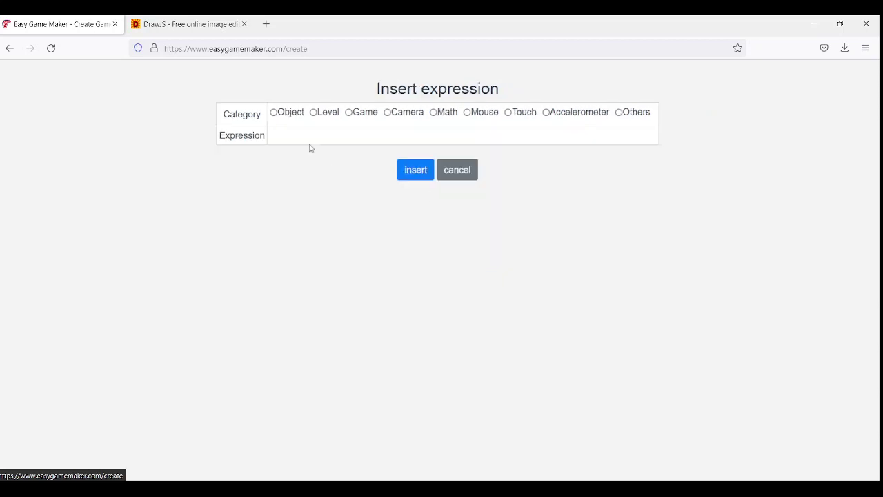
left_click(433, 111)
left_click(418, 134)
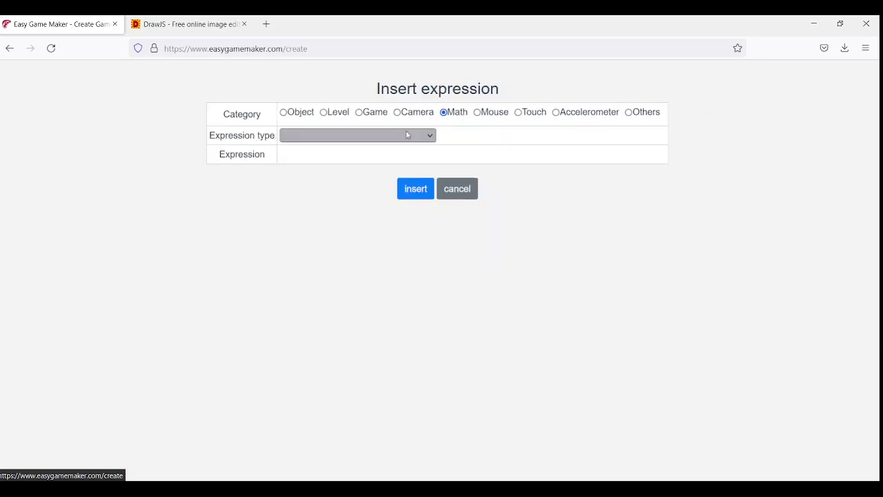
left_click(405, 154)
left_click(414, 189)
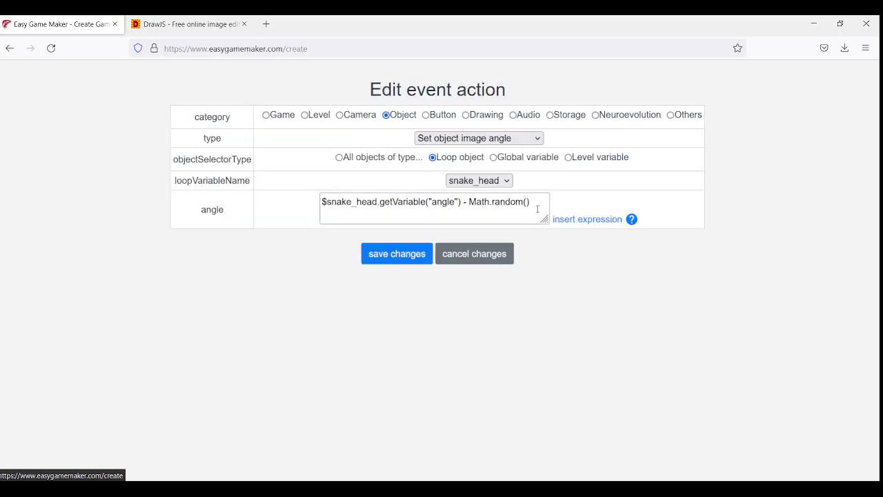
Replace Math.random() with the Pi expression divided by 2, making the image angle $snake_head.getVariable("angle") - Math.PI/2, and save
left_click_drag(537, 209, 469, 201)
key("BackSpace")
left_click(580, 219)
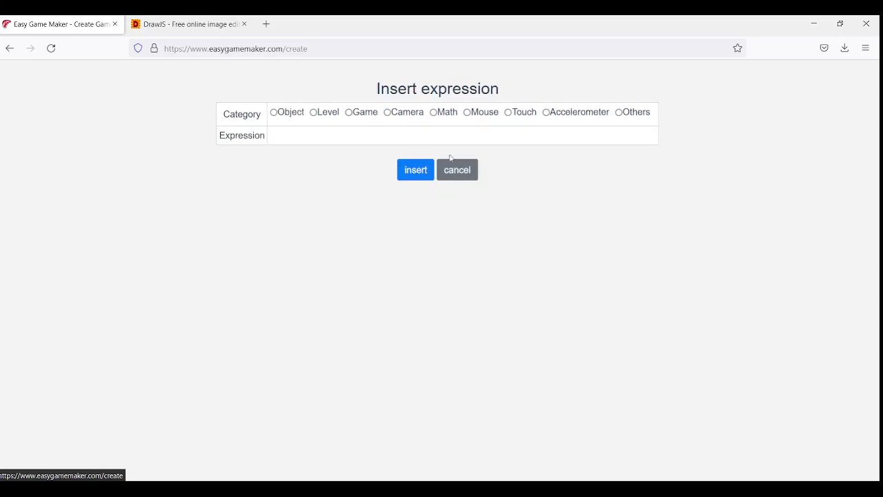
left_click(450, 116)
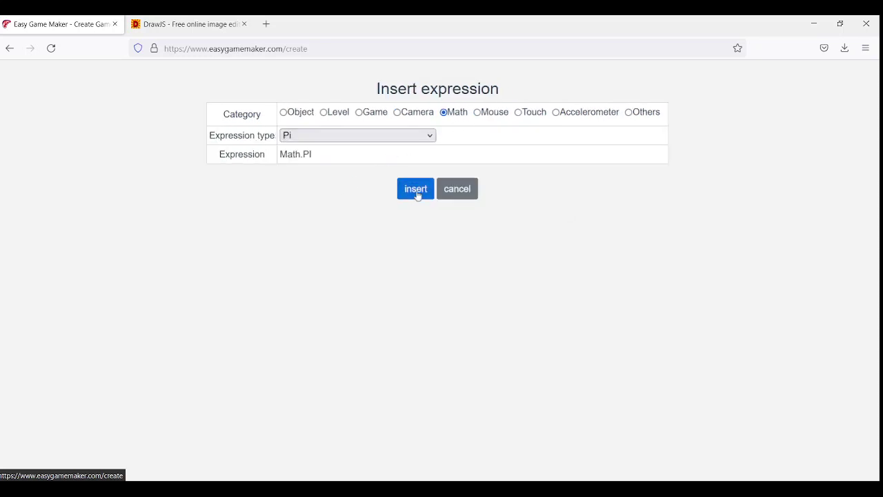
left_click(416, 188)
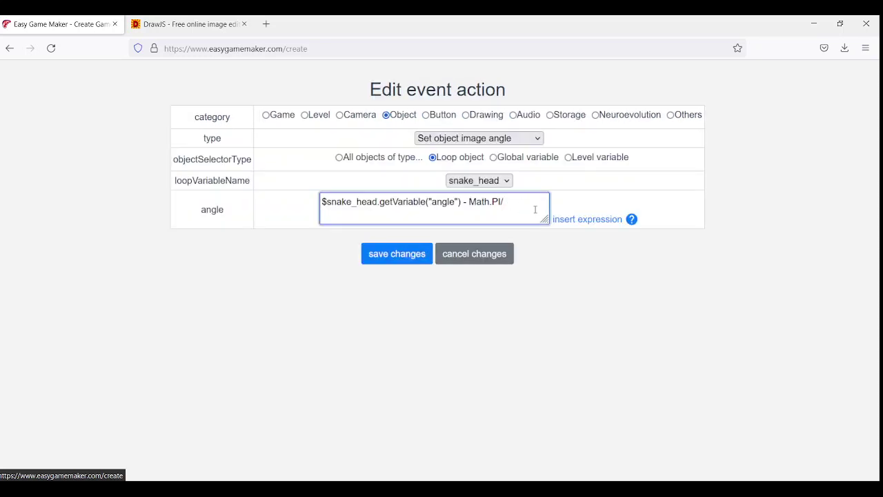
left_click(412, 253)
Run the game briefly to check the snake head's orientation, and return to the visual script
scroll(331, 118, "up", 2)
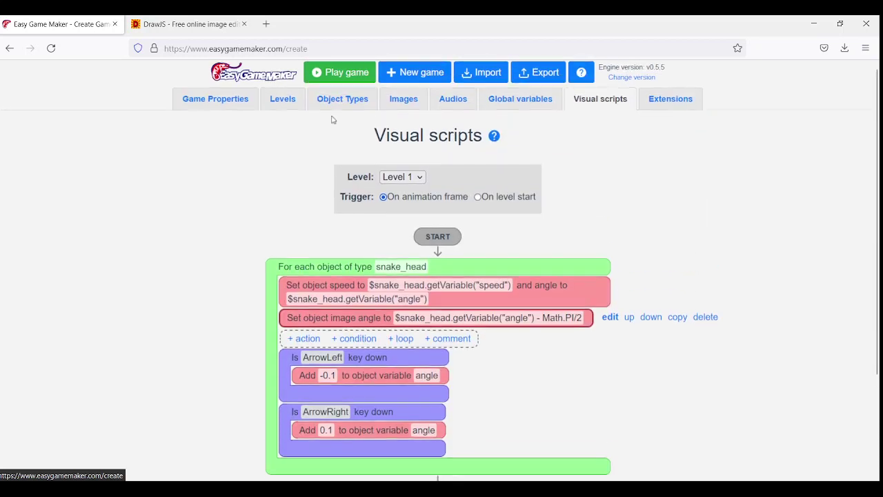
left_click(338, 72)
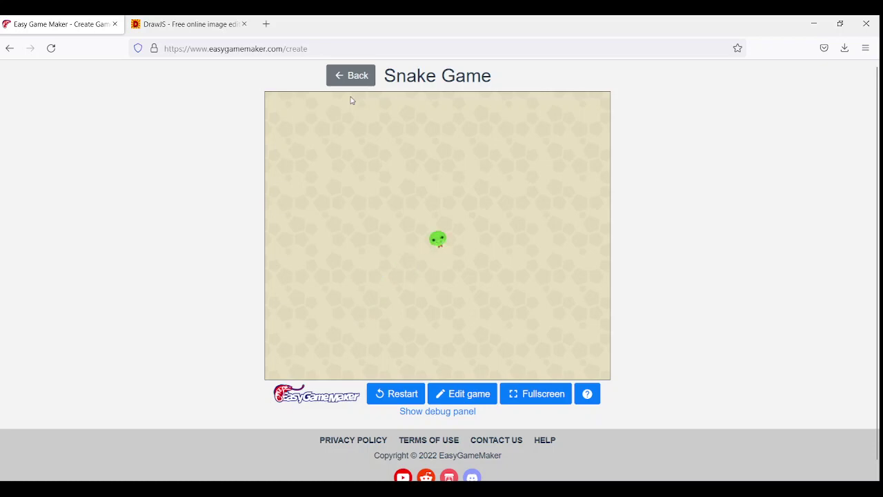
left_click(341, 68)
Set the value added to the angle variable in the ArrowLeft condition to 0.1 and save it
scroll(536, 312, "down", 2)
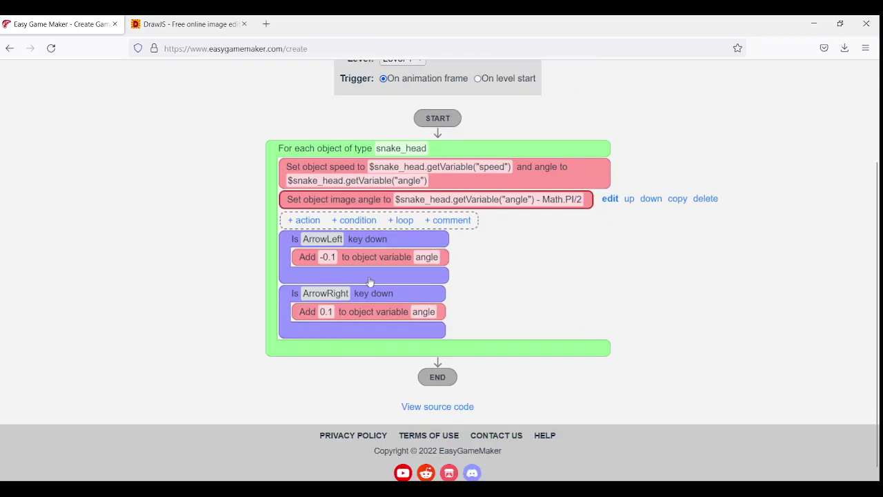
left_click(465, 237)
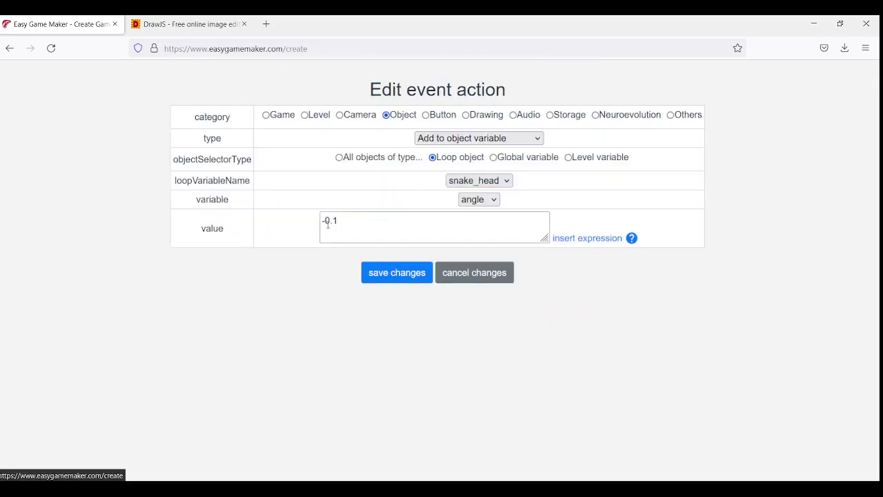
left_click(328, 223)
key("BackSpace")
left_click(392, 272)
Set the value added to the angle variable in the ArrowRight condition to -0.1 and save it
left_click(390, 345)
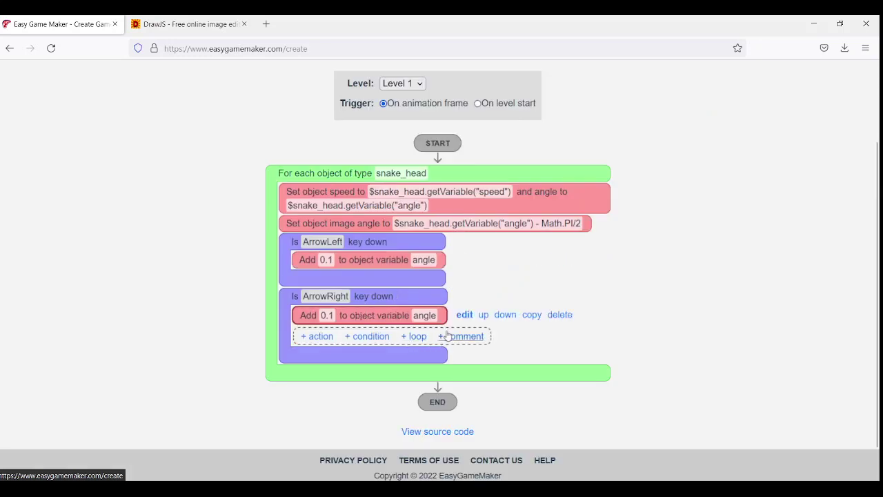
left_click(464, 314)
left_click(323, 222)
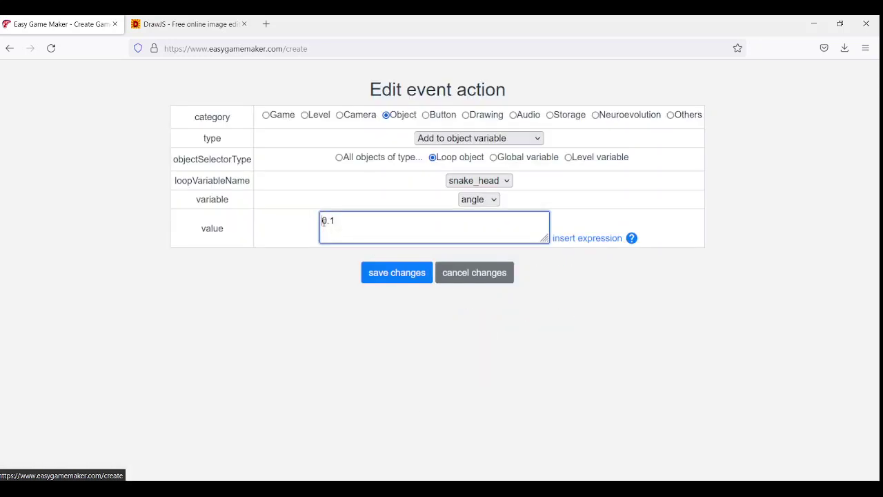
type("-")
left_click(396, 273)
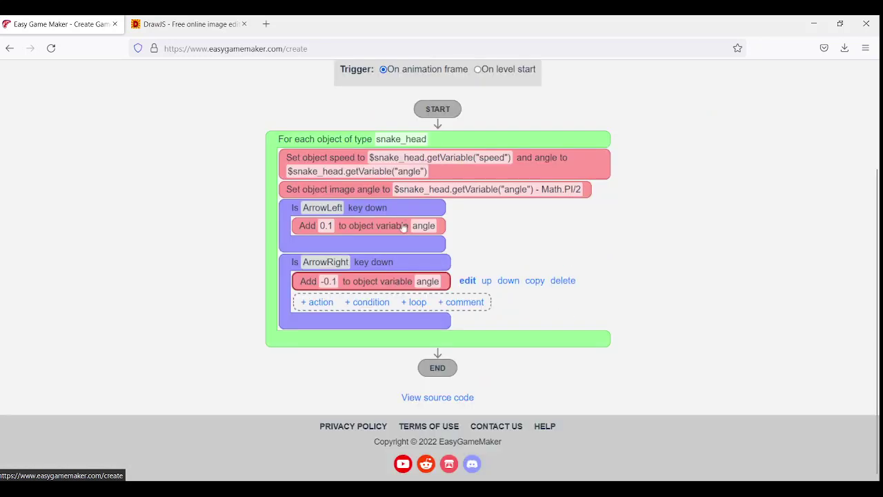
Review the speed and angle expressions in snake_head's Set object speed and angle action
mouse_move(559, 219)
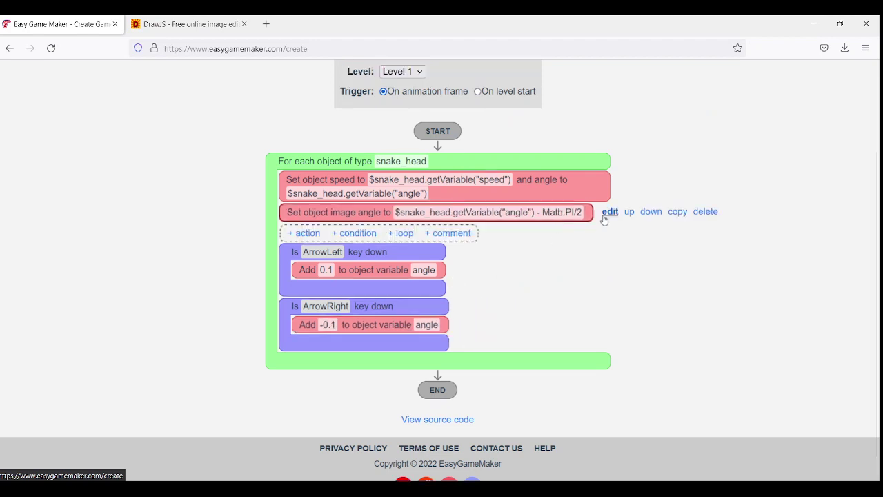
left_click(624, 181)
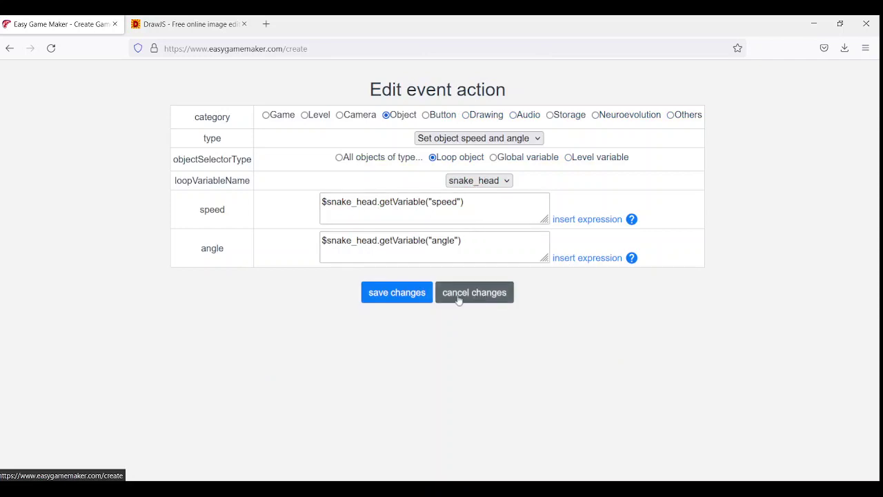
left_click(418, 291)
Set the initial value of the snake_head object type's speed variable to 1, save it, and run the game briefly
scroll(373, 173, "up", 1)
left_click(348, 107)
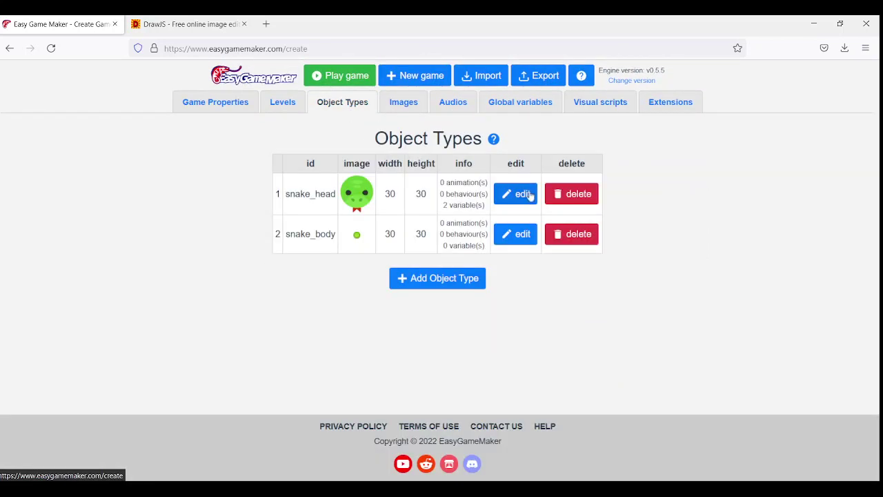
left_click(522, 198)
left_click(497, 124)
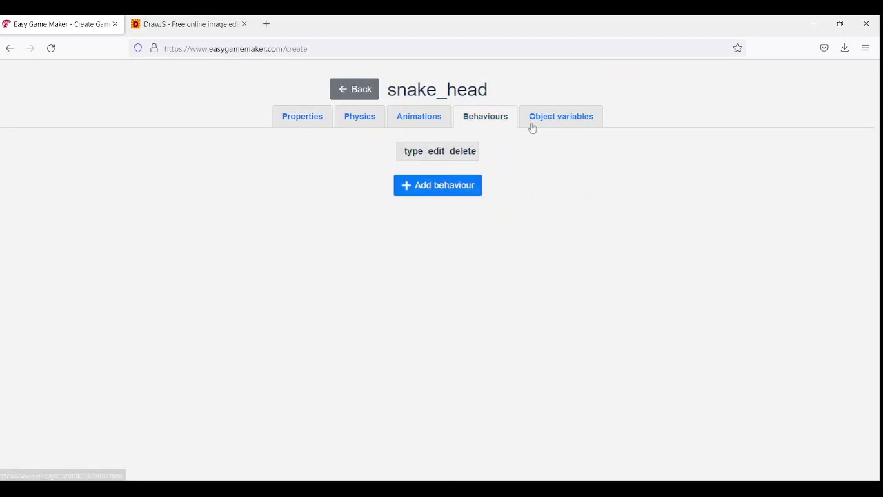
left_click(530, 125)
left_click(492, 190)
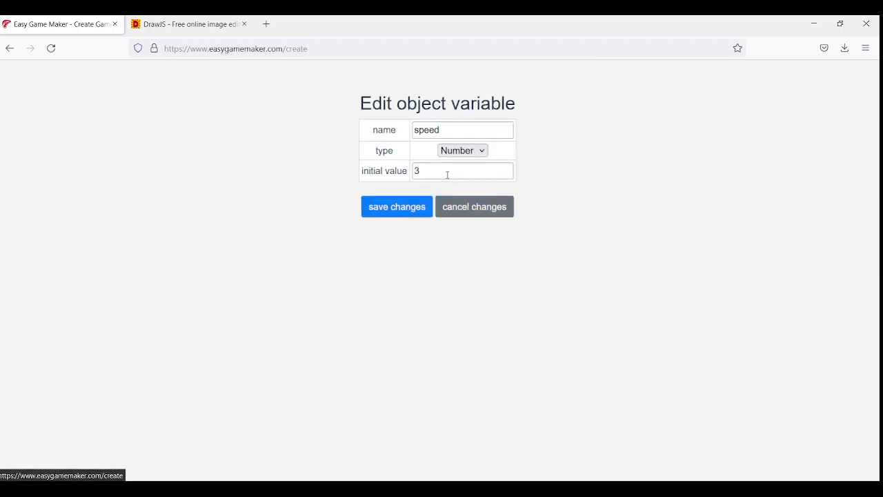
double_click(446, 172)
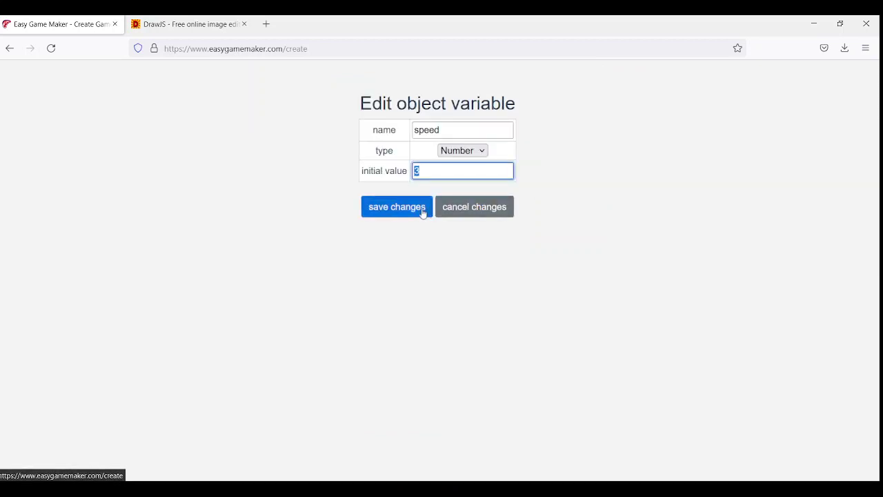
left_click(423, 211)
left_click(351, 90)
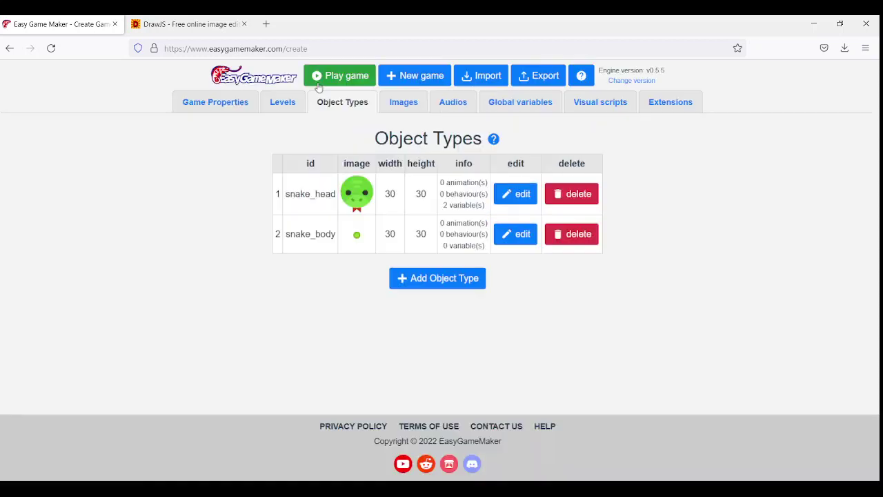
left_click(341, 76)
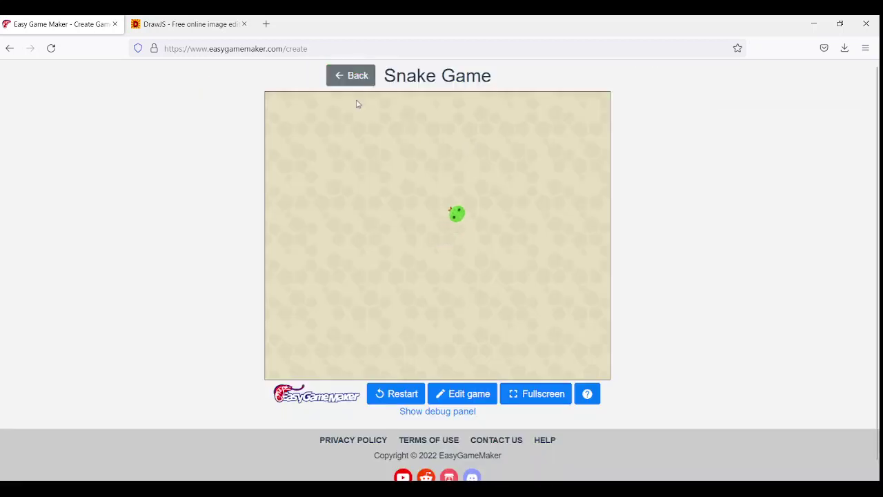
left_click(356, 82)
left_click(517, 230)
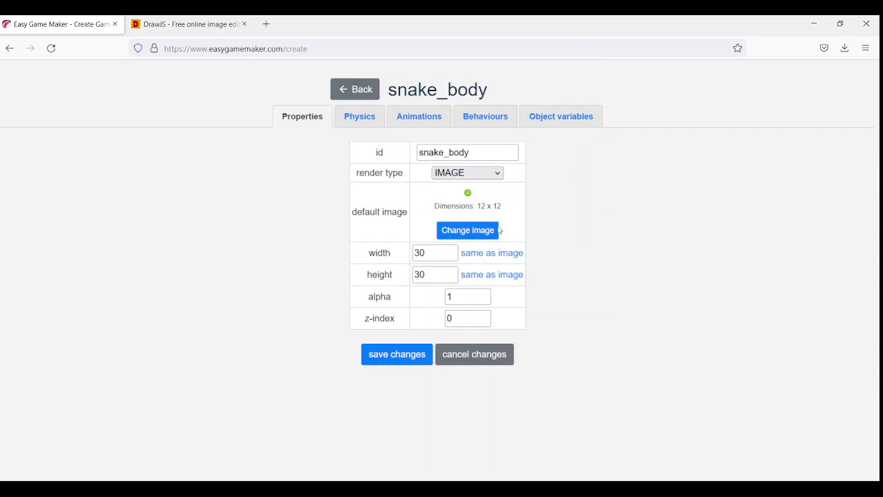
left_click(535, 118)
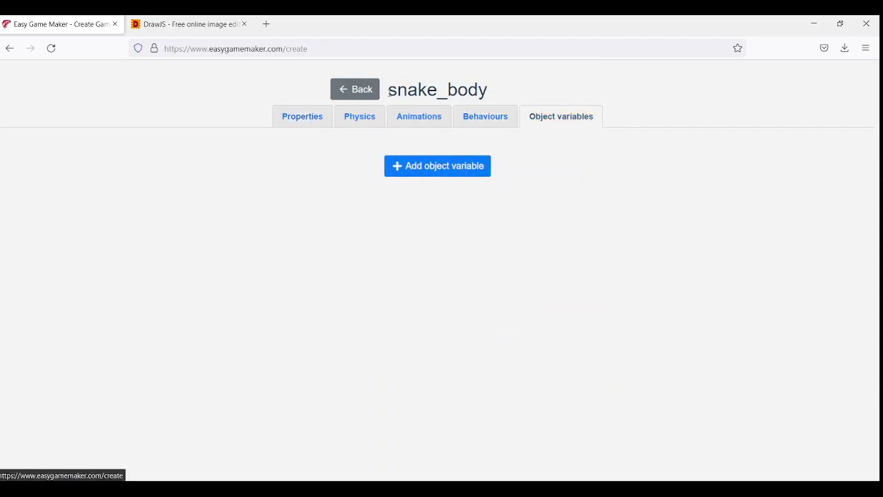
left_click(344, 94)
Set the initial value of the snake_head object type's speed variable to 2, save it, and test-run the game
left_click(517, 196)
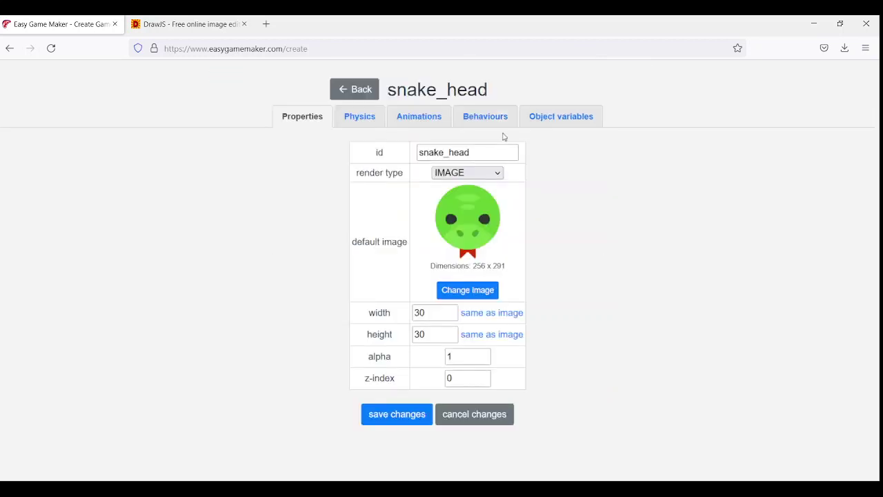
left_click(555, 121)
left_click(489, 193)
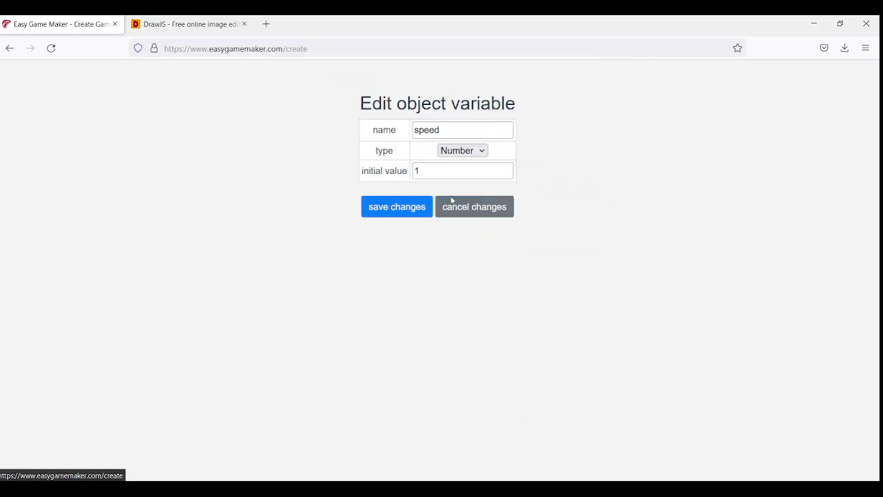
left_click_drag(442, 171, 377, 168)
type("2")
left_click(412, 207)
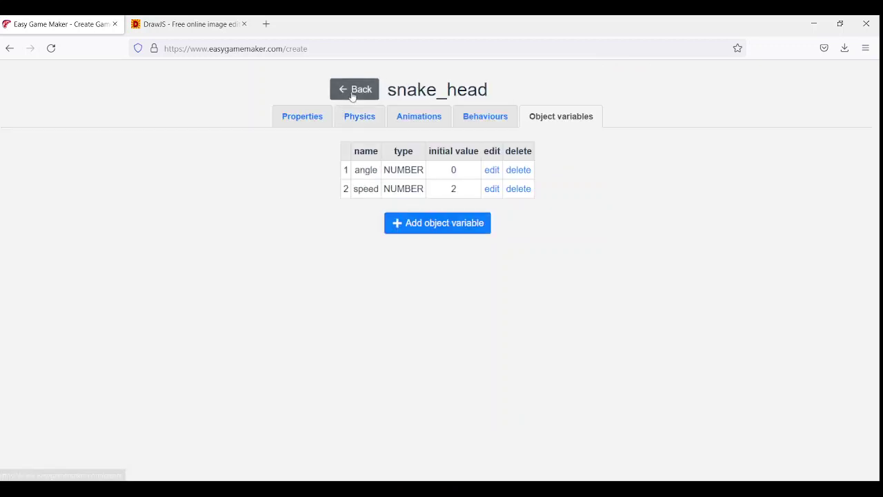
left_click(354, 89)
left_click(353, 77)
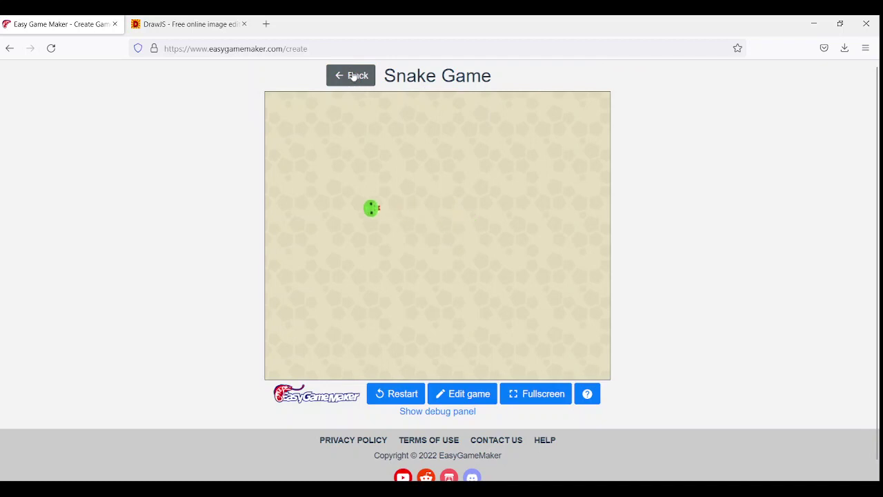
left_click(356, 77)
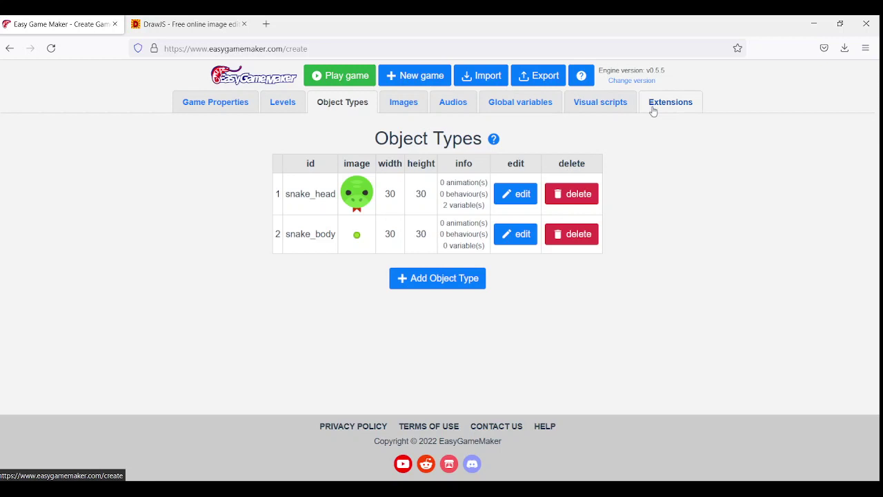
Change the snake_head image angle expression to $snake_head.getVariable("angle") + Math.PI/2 in the Level 1 script and save it
left_click(631, 109)
scroll(532, 262, "down", 2)
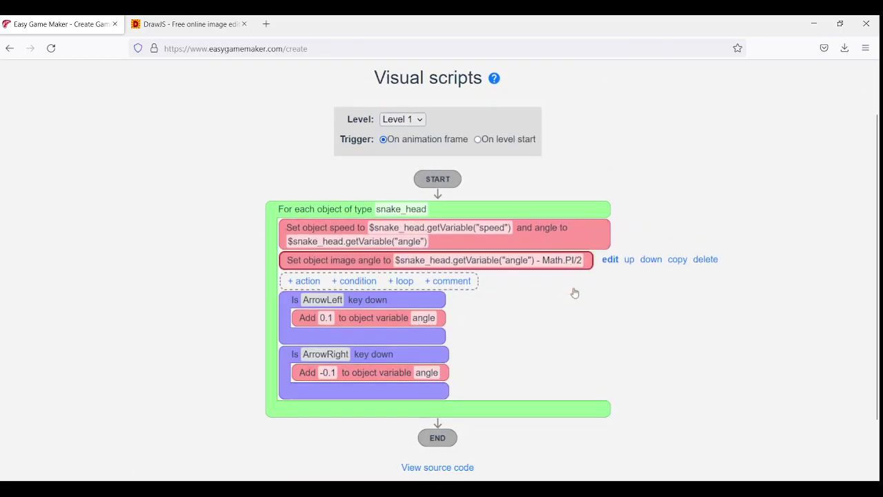
left_click(611, 259)
double_click(465, 202)
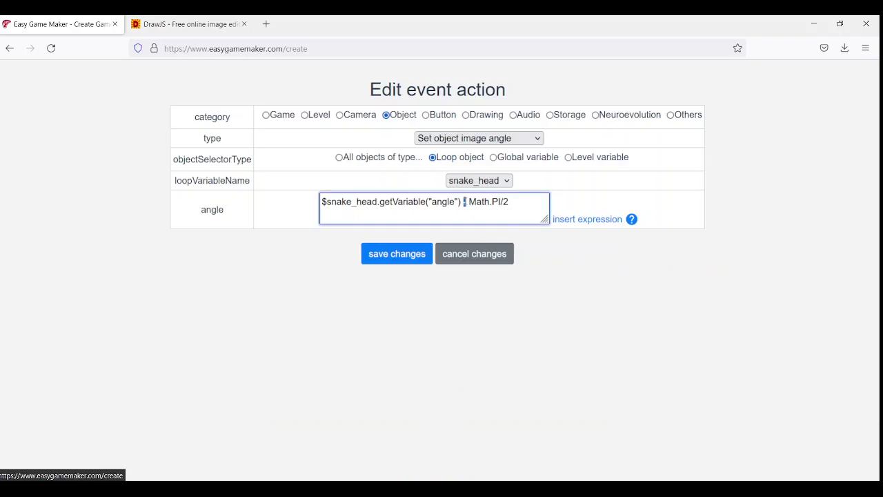
type("+")
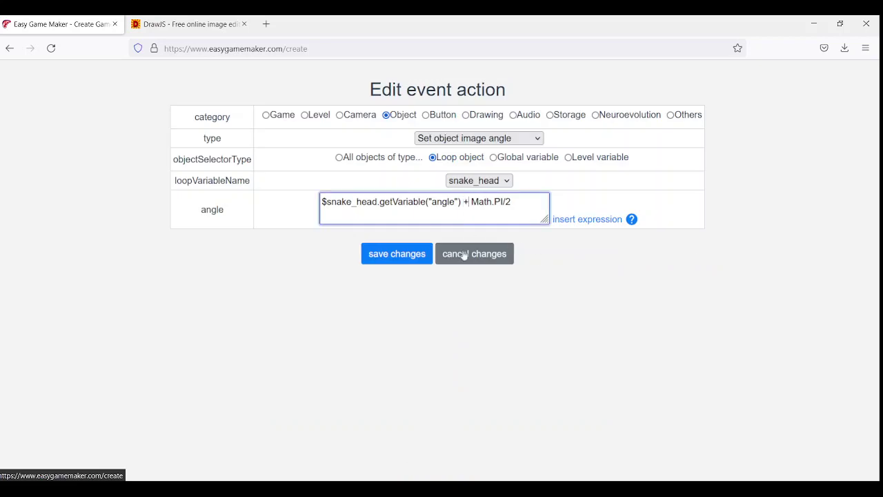
left_click(413, 255)
Set the value added to the angle variable in the ArrowLeft condition to 0.05 and save it
mouse_move(414, 323)
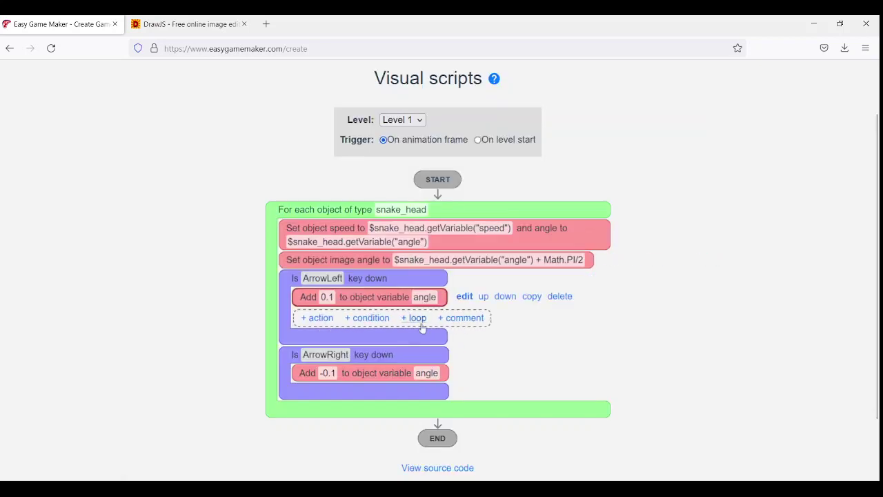
left_click(464, 297)
left_click(402, 233)
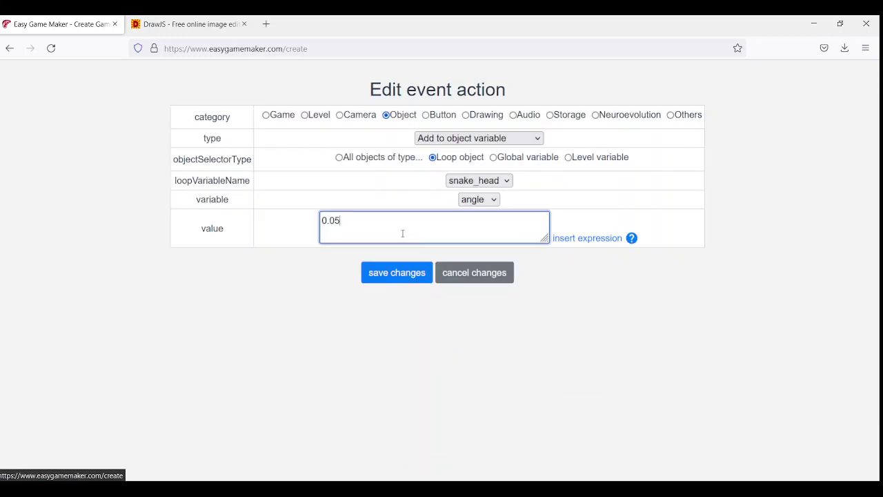
left_click(368, 271)
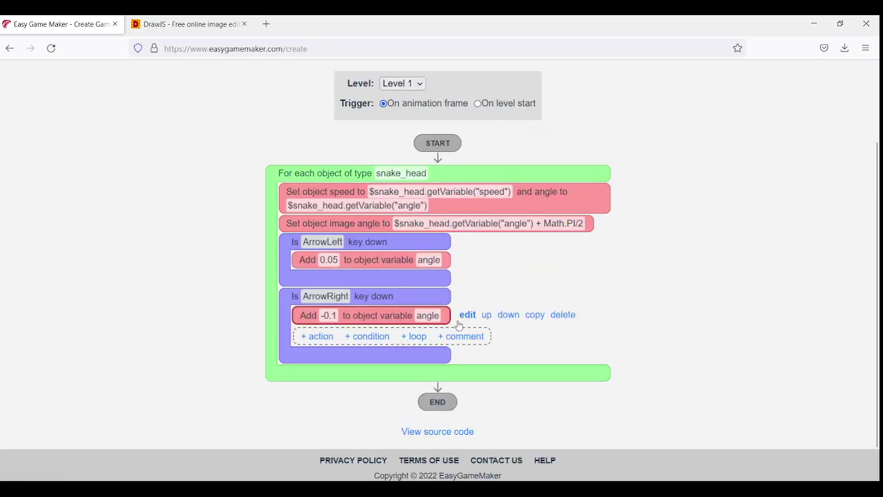
Set the value added to the angle variable in the ArrowRight condition to -0.05 and save it
left_click(466, 314)
left_click(377, 220)
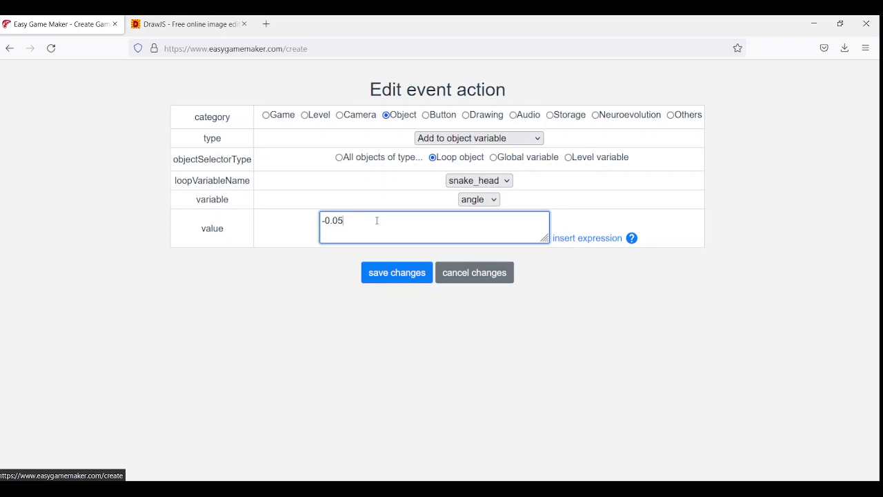
left_click(395, 275)
Run the game, steer the snake head to check its facing and turning, and return to the editor
scroll(342, 140, "up", 3)
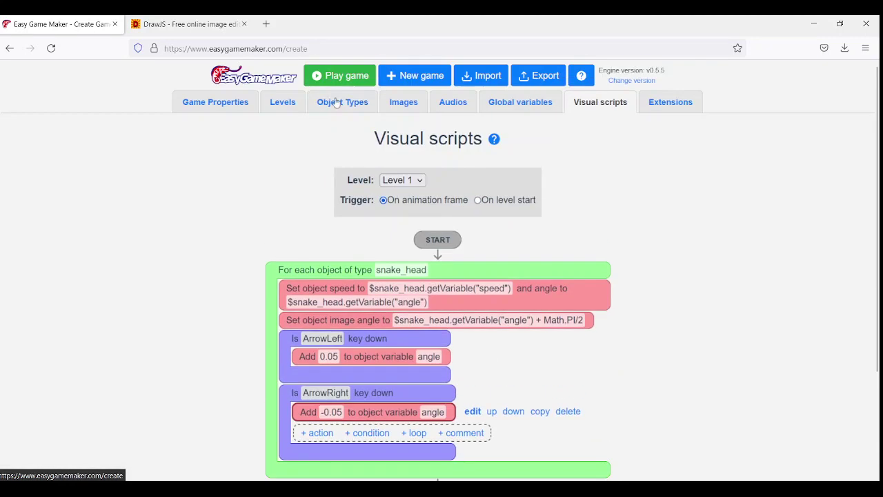
left_click(348, 79)
key("Up")
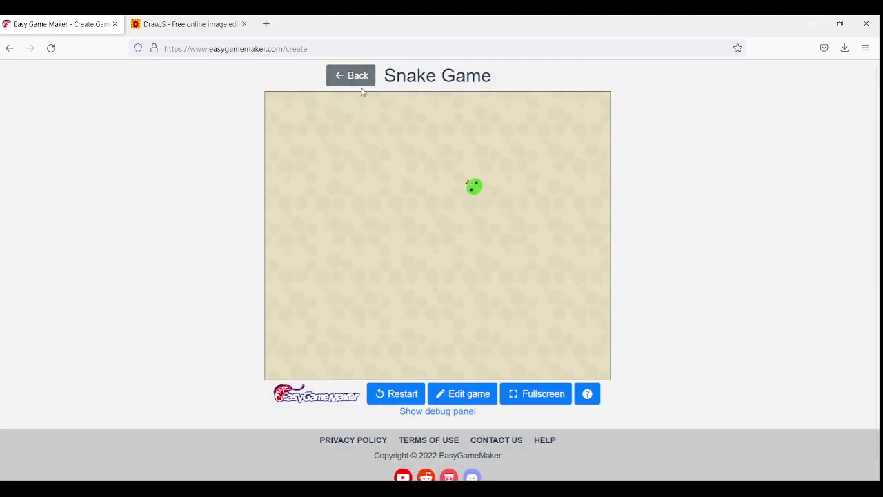
key("Left")
key("Down")
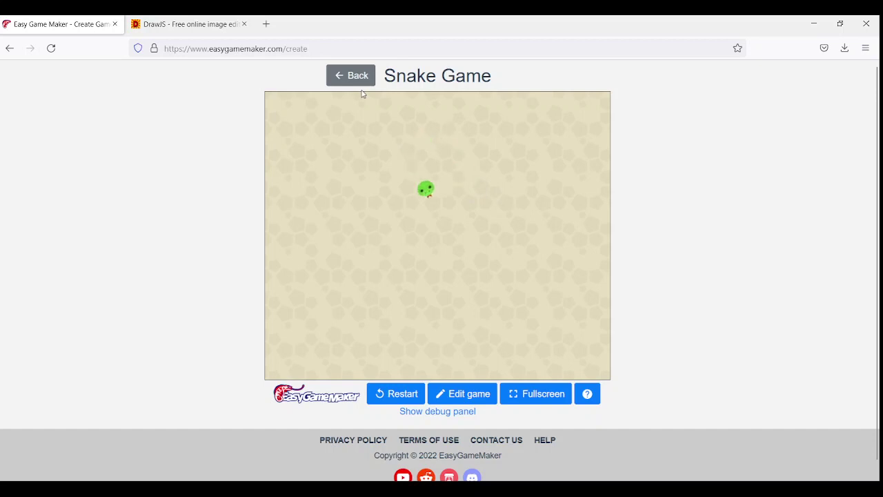
left_click(356, 76)
Add a time condition that triggers every 5 frames at the end of the snake_head loop
scroll(380, 292, "down", 5)
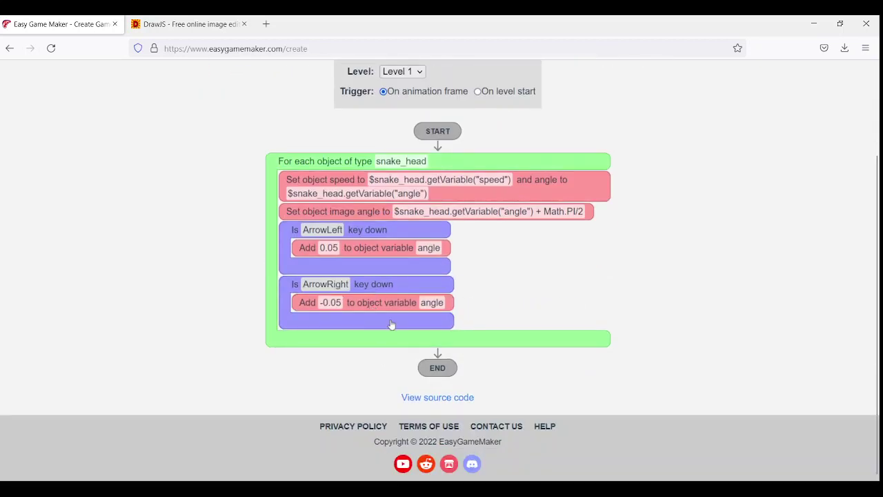
mouse_move(391, 324)
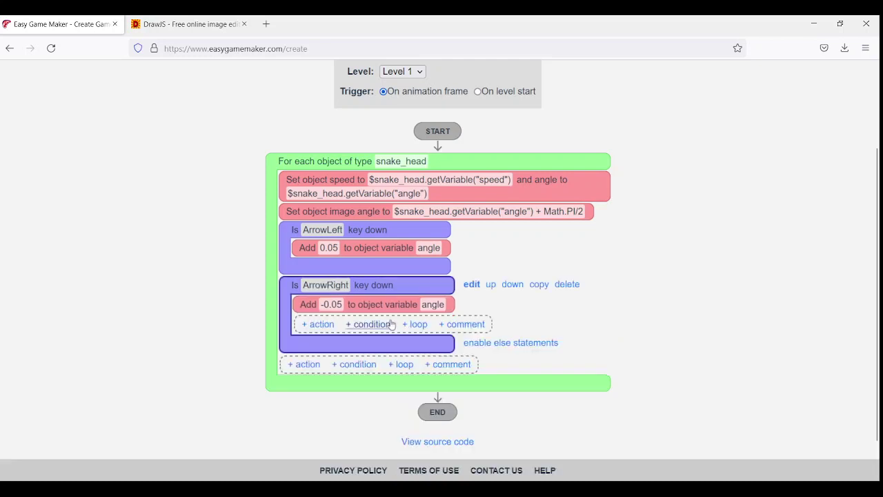
left_click(371, 366)
left_click(366, 341)
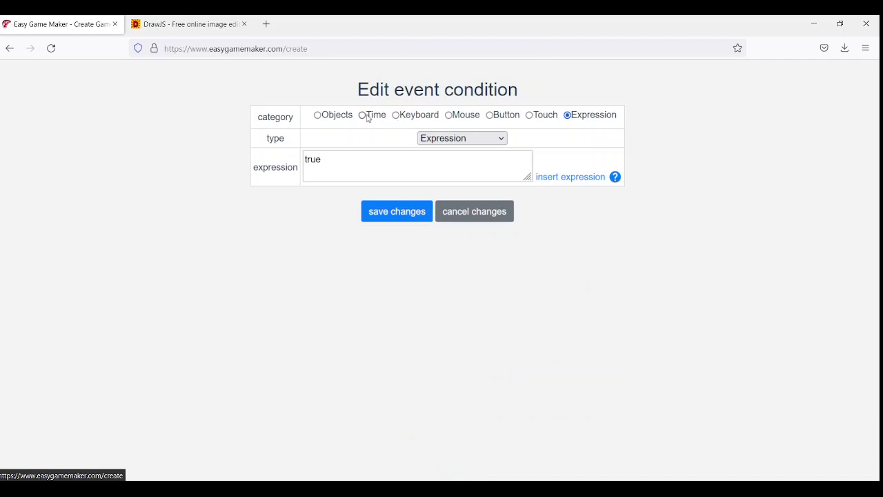
left_click(364, 116)
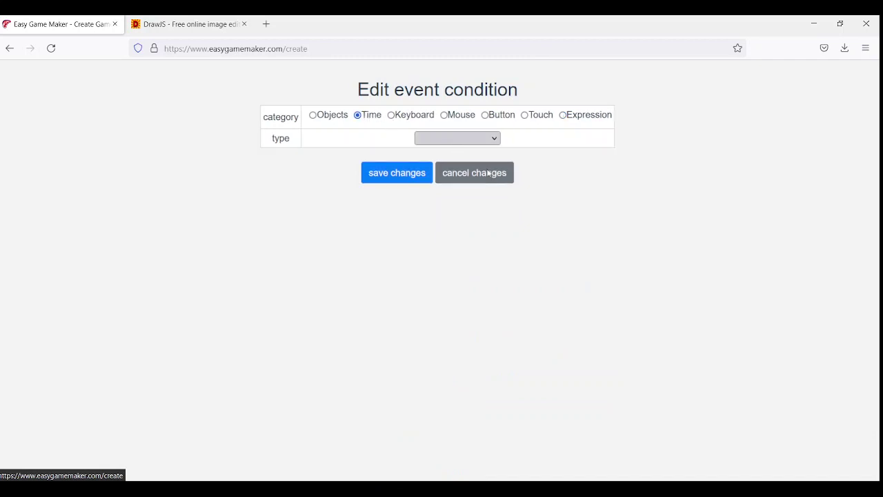
left_click(468, 158)
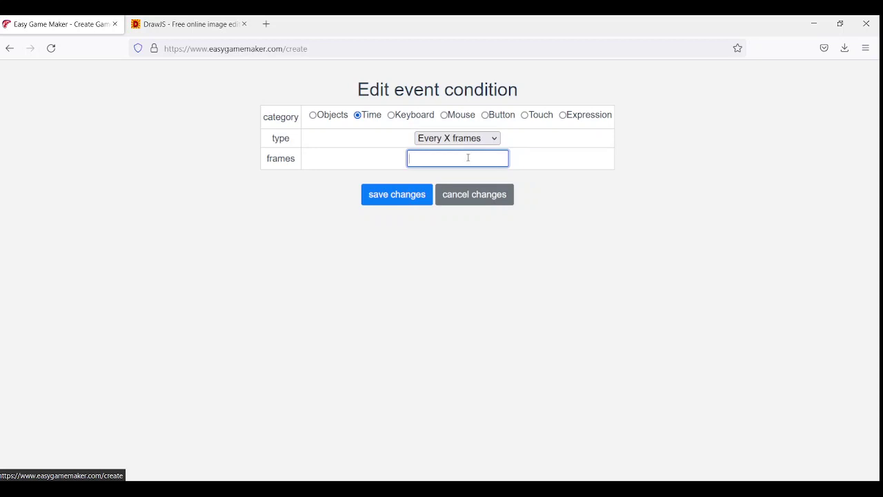
type("5")
left_click(399, 196)
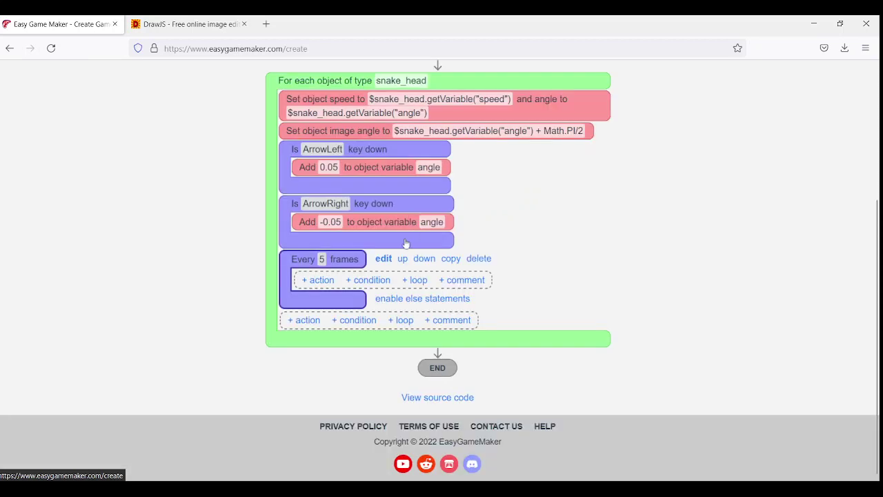
Inside the 5-frame condition, add an action creating a snake_body object at $snake_head.x, $snake_head.y with speedX and speedY 0
left_click(317, 283)
left_click(390, 280)
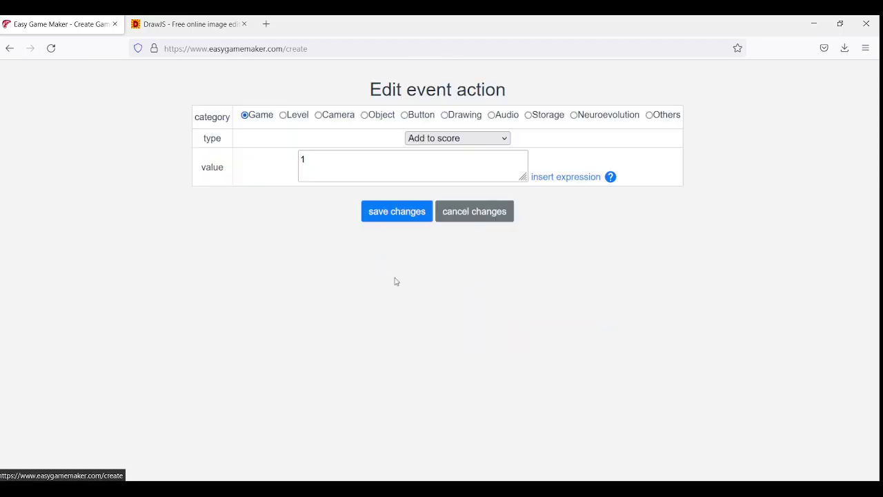
left_click(365, 115)
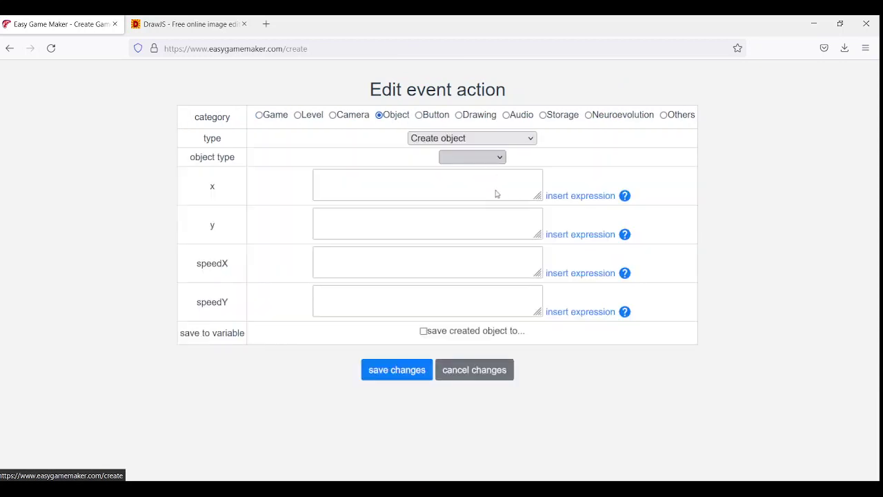
left_click(578, 195)
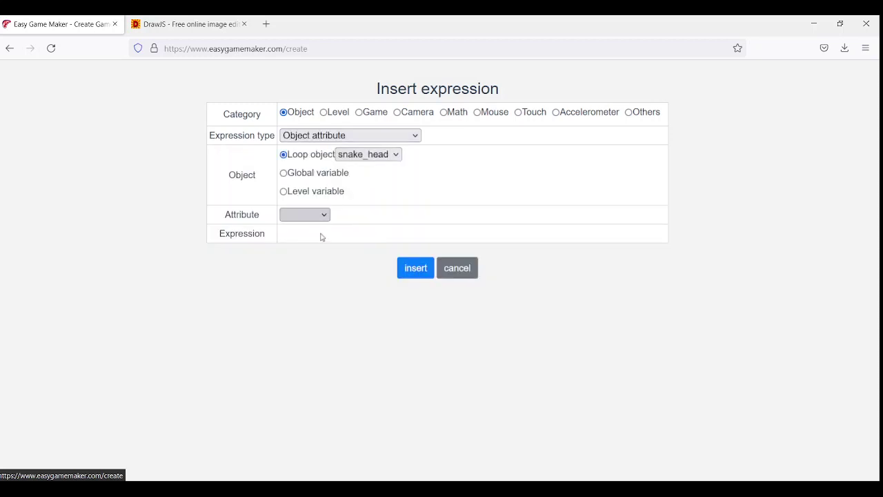
left_click(416, 271)
left_click(383, 225)
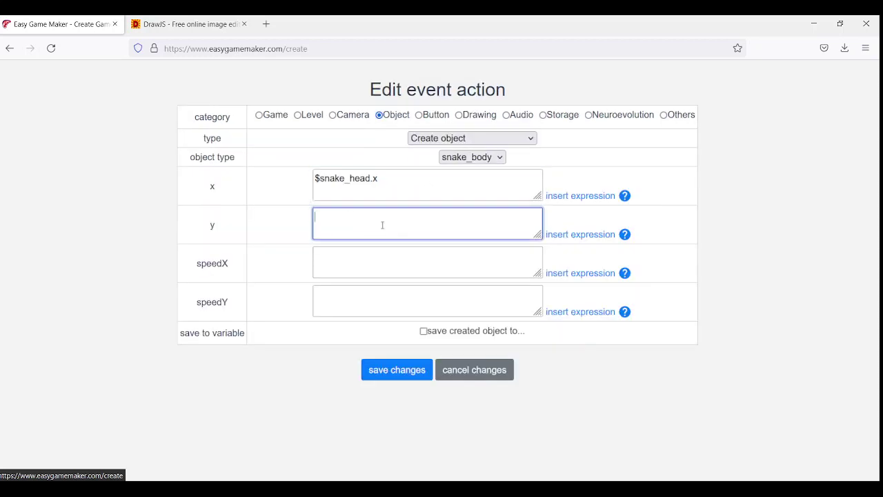
type("$snake_head.x")
left_click(457, 264)
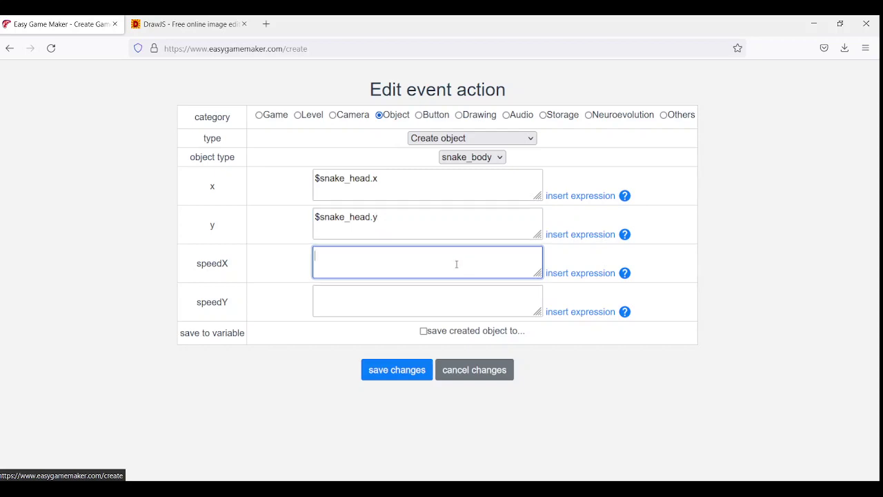
left_click(398, 298)
type("0")
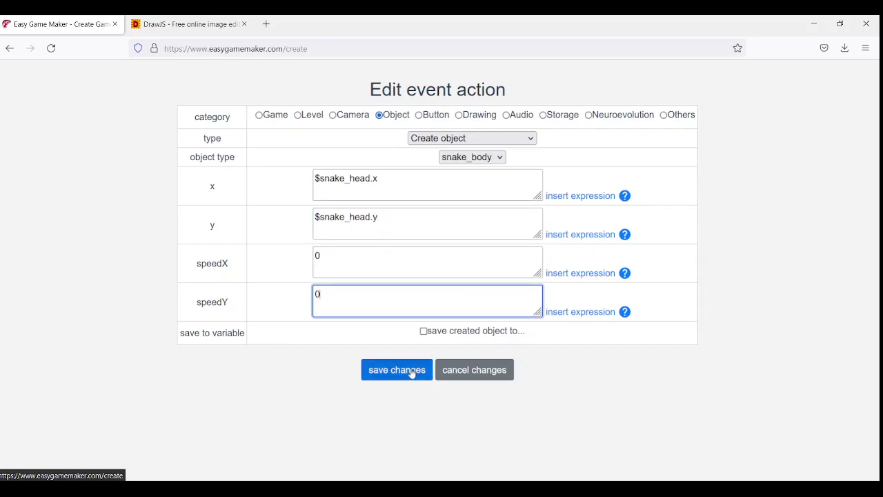
left_click(397, 369)
Run the game, steer the snake around to check its body trail, and return to the editor
scroll(348, 92, "up", 5)
left_click(345, 92)
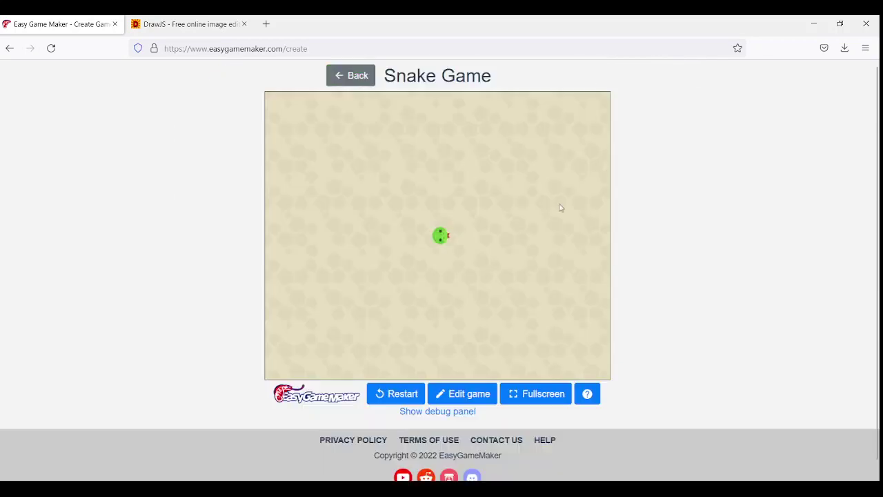
key("Right")
key("Right")
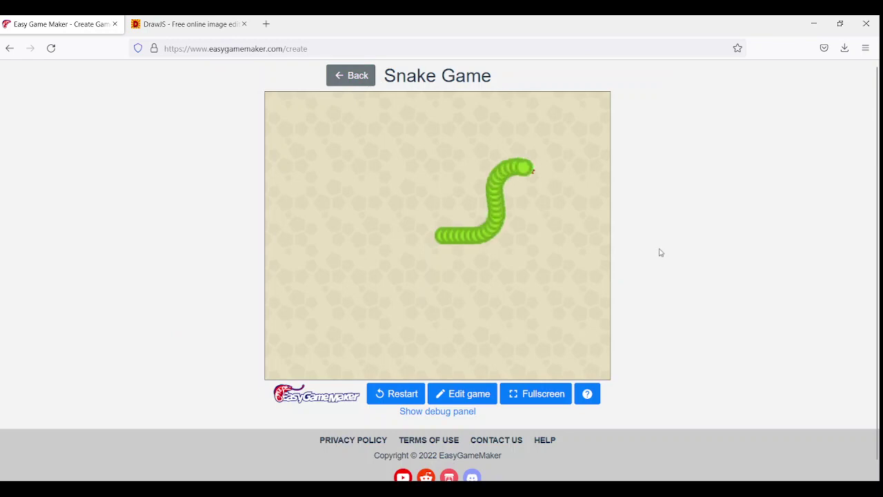
key("Down")
left_click(350, 78)
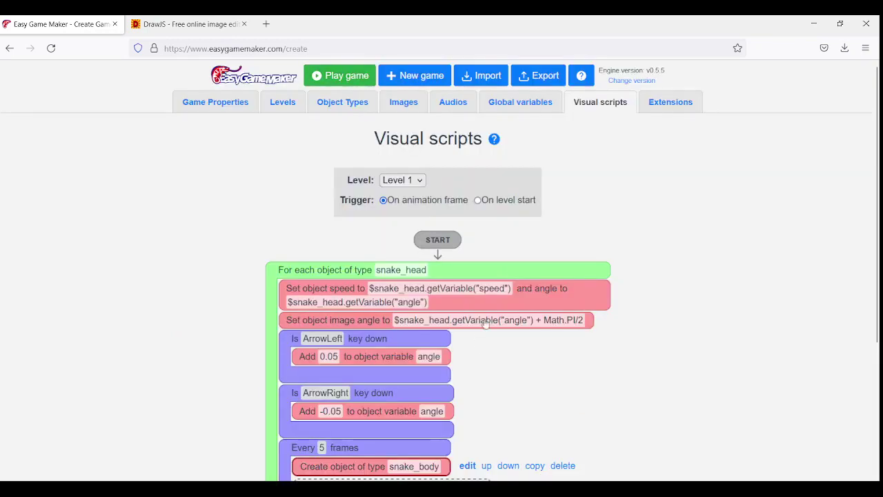
scroll(512, 273, "down", 3)
left_click(468, 280)
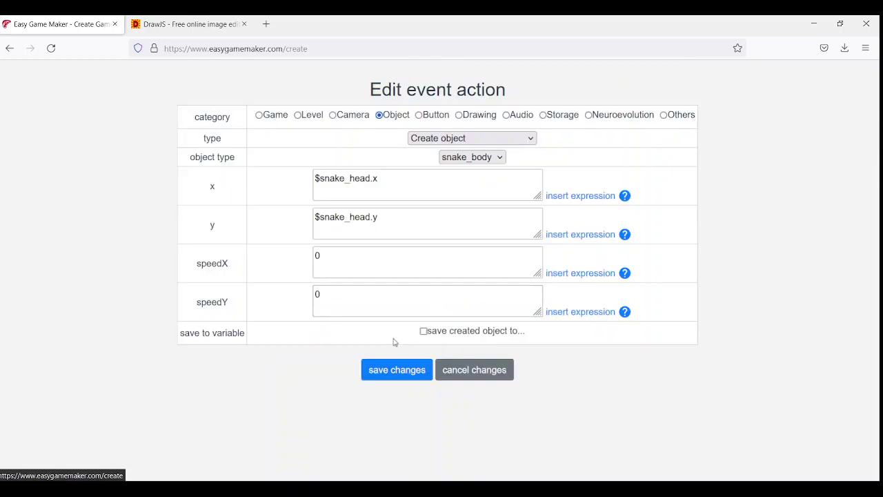
left_click_drag(323, 295, 294, 294)
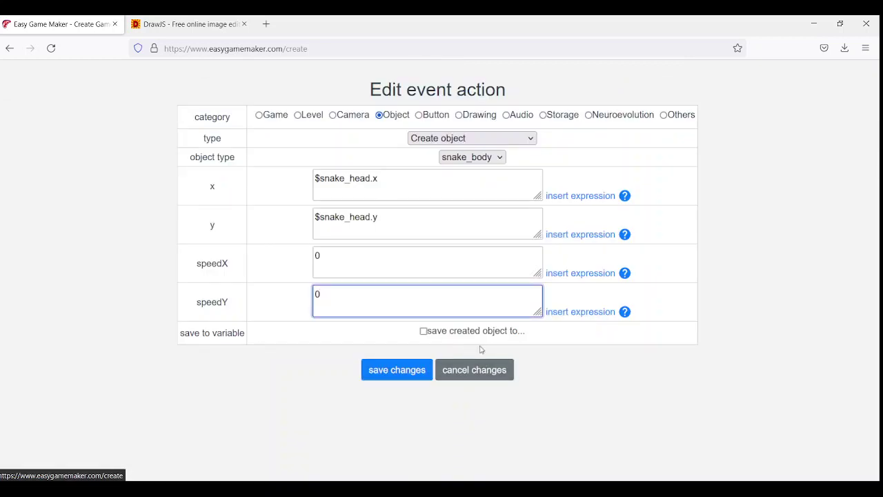
left_click(475, 370)
Change the z-index of the snake_head object type and save it
scroll(324, 132, "up", 5)
left_click(342, 102)
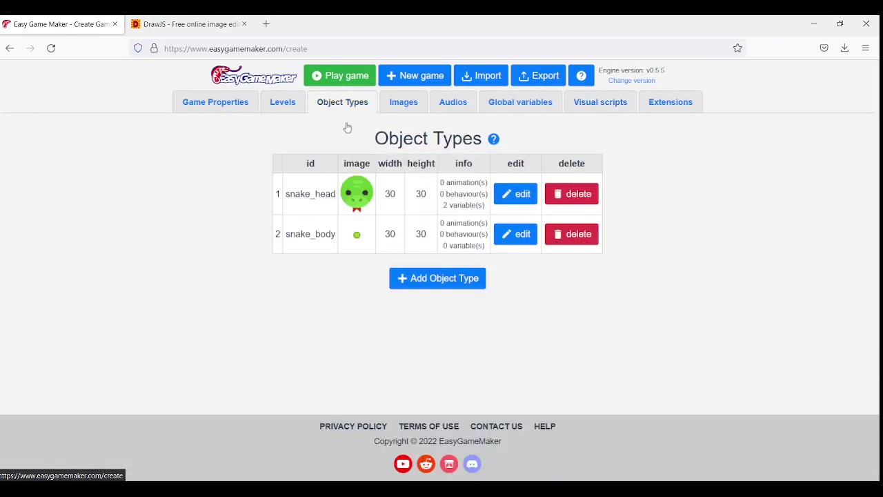
left_click(514, 200)
double_click(467, 377)
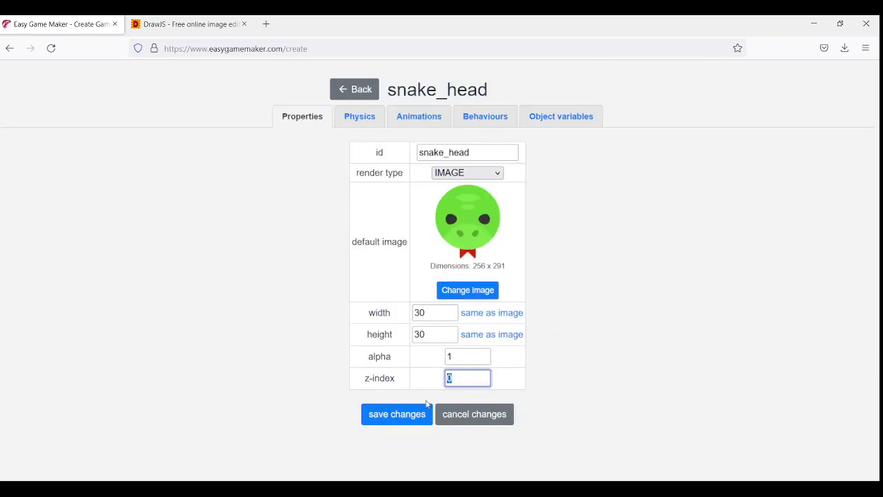
left_click(405, 414)
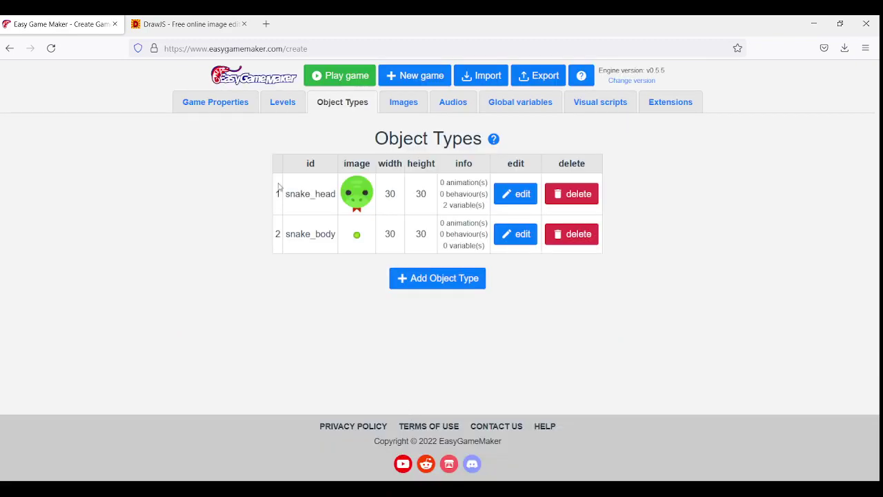
Test-run the game, return to the editor, and save the snake_head object type with width 35 and height 35
left_click(345, 76)
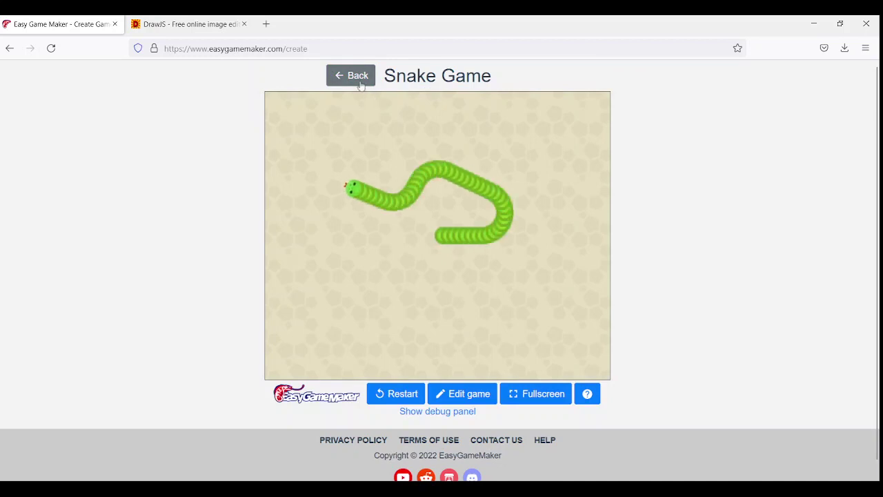
left_click(359, 80)
left_click(524, 196)
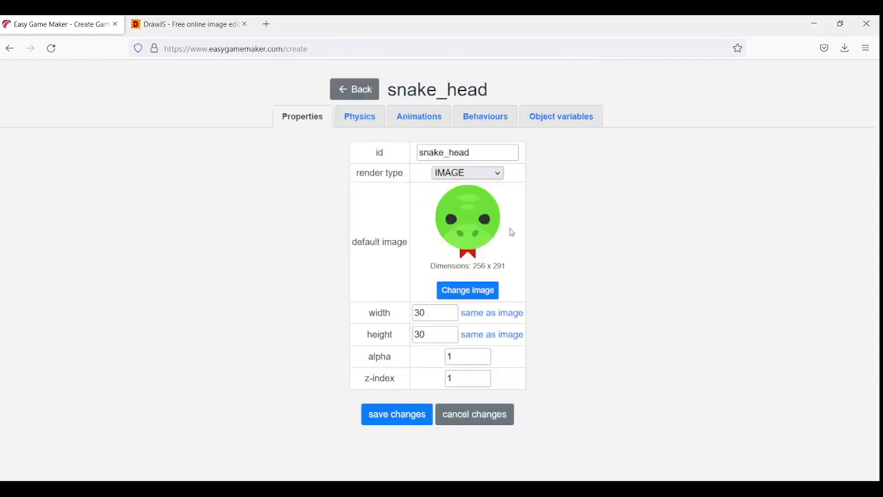
left_click_drag(428, 313, 371, 304)
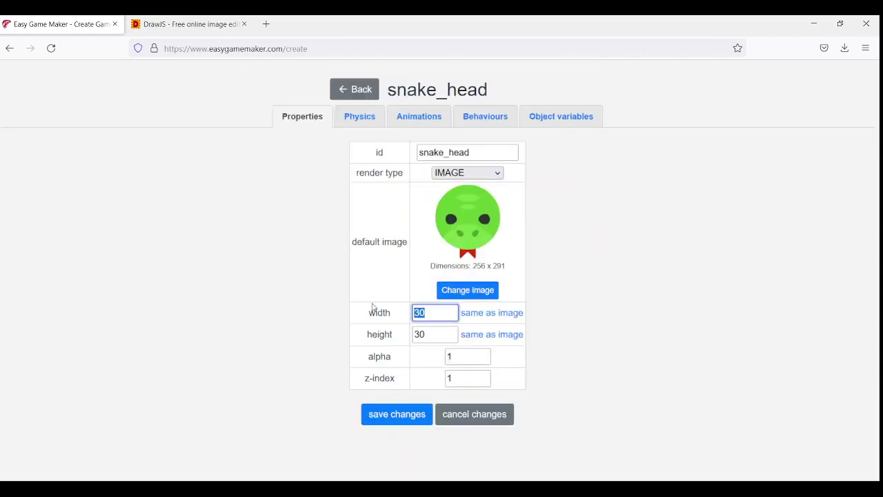
type("35")
key("Tab")
type("35")
left_click(418, 414)
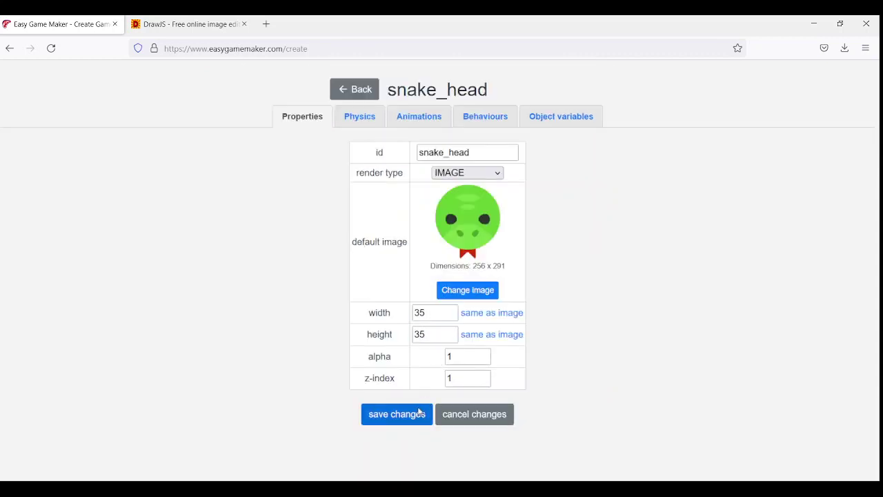
Run the game, steer the snake to check the head's size against the body, and return to the editor
left_click(345, 77)
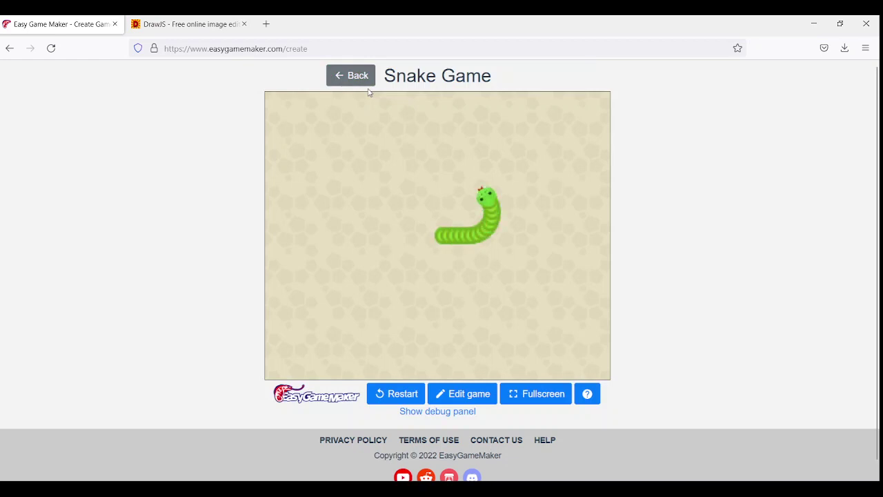
key("Left")
key("Right")
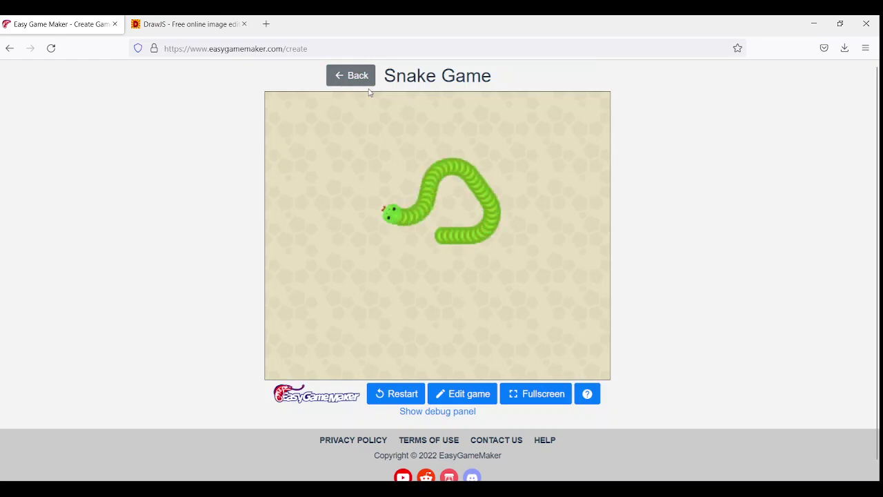
left_click(355, 77)
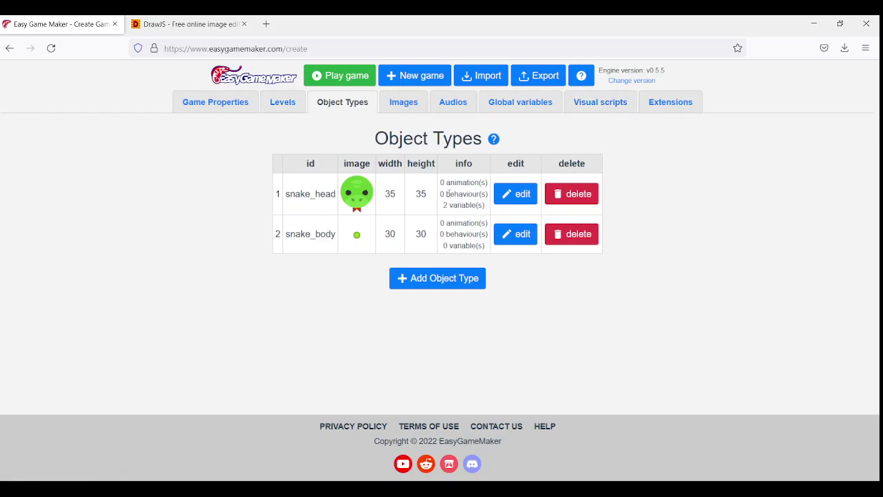
Add an object variable with default settings to the snake_body object type and return to the object types list
left_click(523, 240)
left_click(554, 119)
left_click(435, 167)
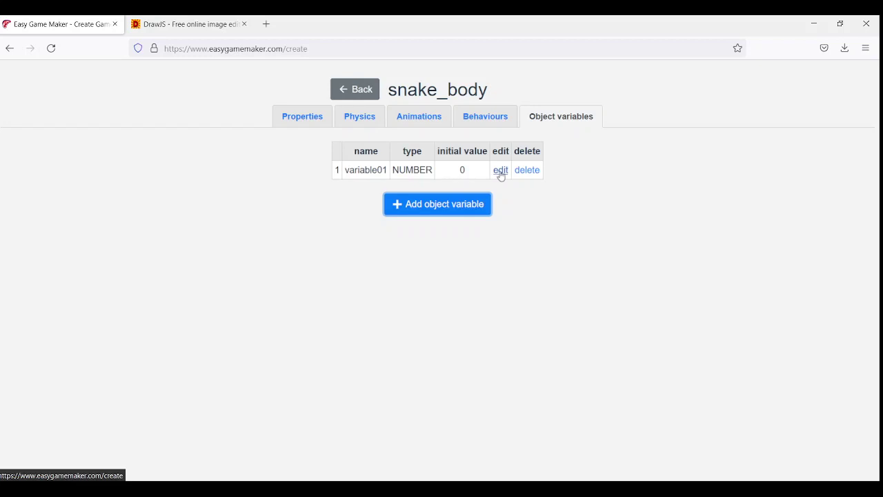
left_click(366, 90)
Add a second object variable to snake_body, name it elapsed_time, save it, and return to the object types list
left_click(533, 230)
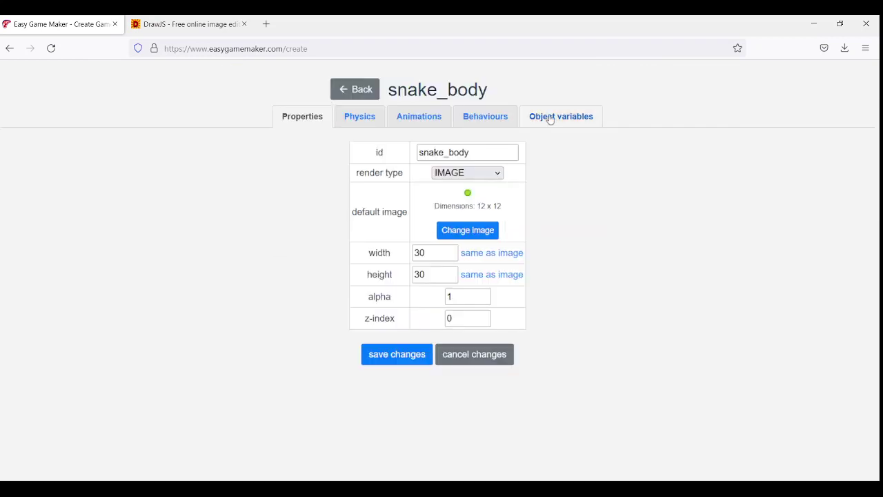
left_click(550, 117)
left_click(433, 202)
left_click(501, 190)
left_click(369, 123)
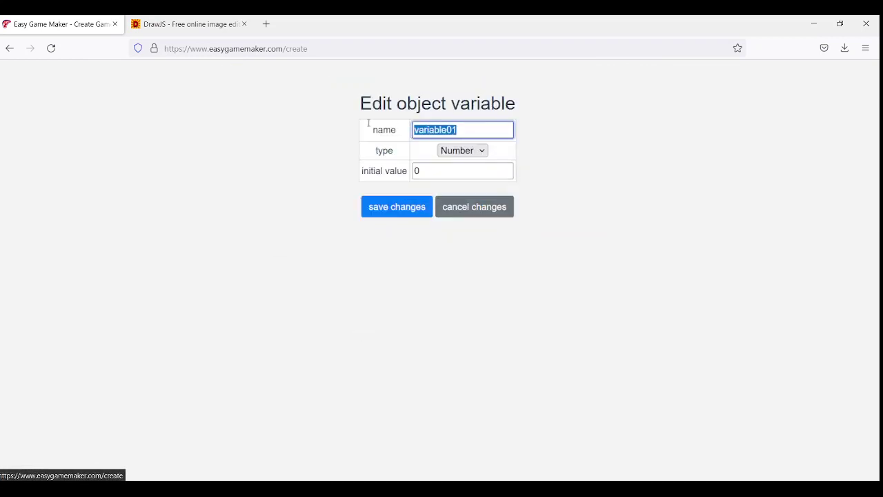
type("elapsed_time")
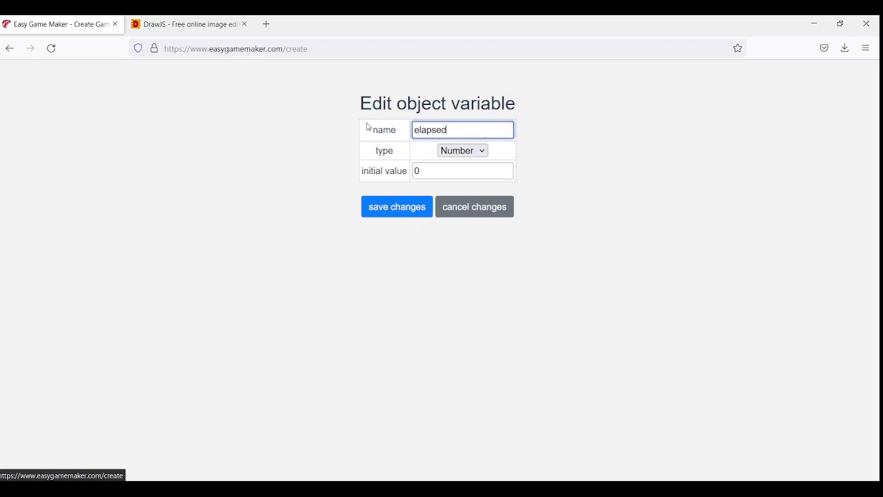
left_click(395, 208)
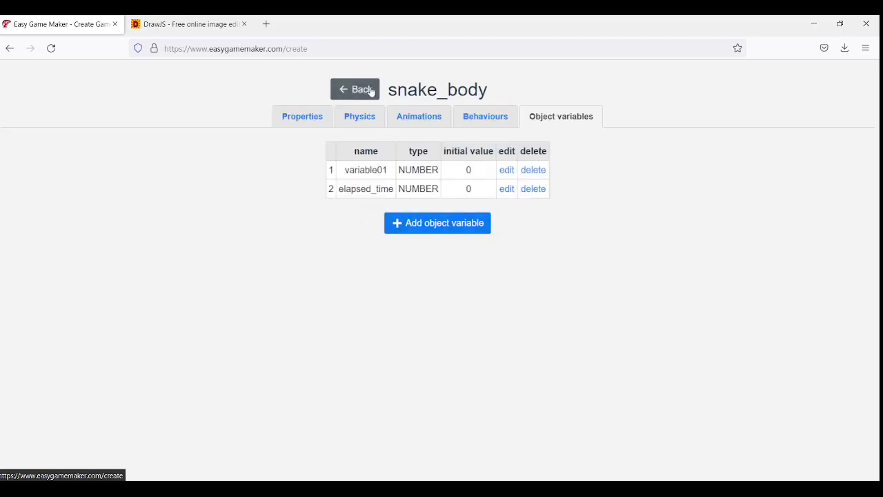
left_click(371, 91)
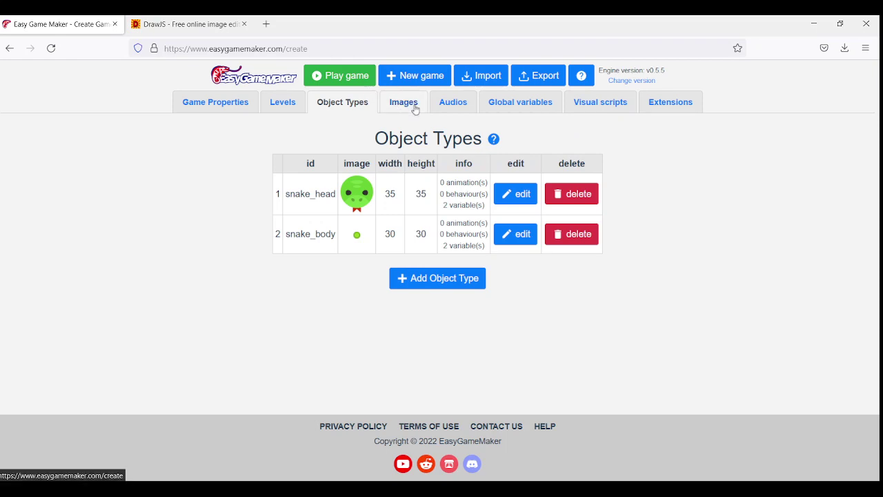
In the visual script, add an object loop over all snake_body objects after the snake_head loop
left_click(615, 110)
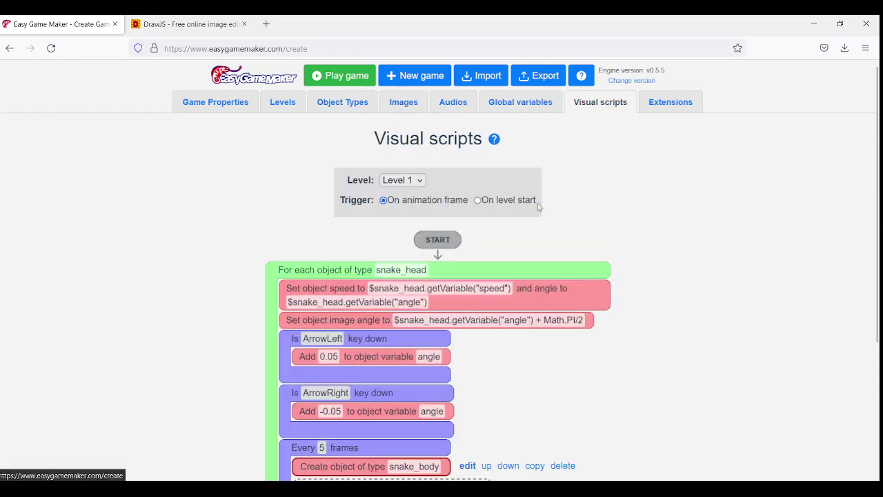
scroll(408, 373, "down", 3)
left_click(459, 370)
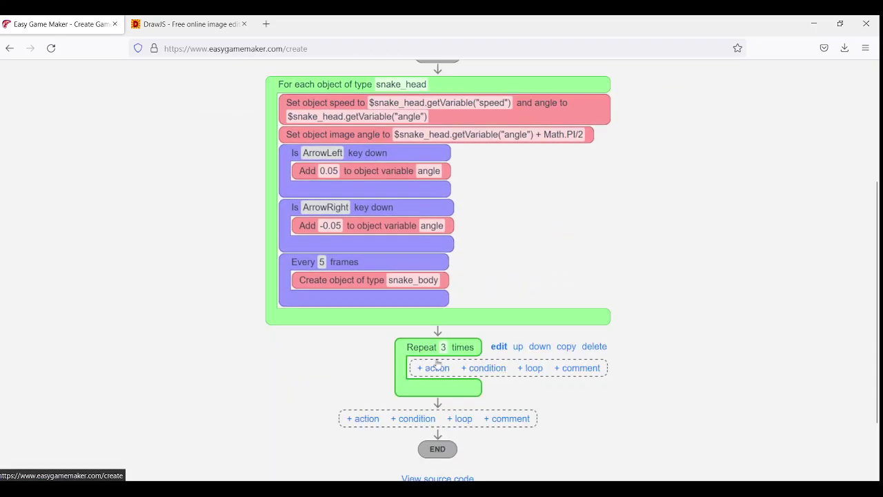
left_click(500, 348)
left_click(414, 116)
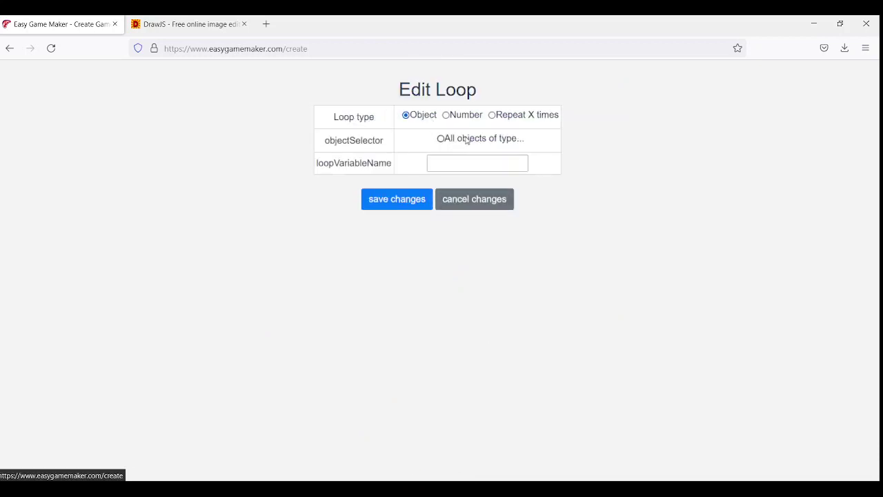
left_click(399, 218)
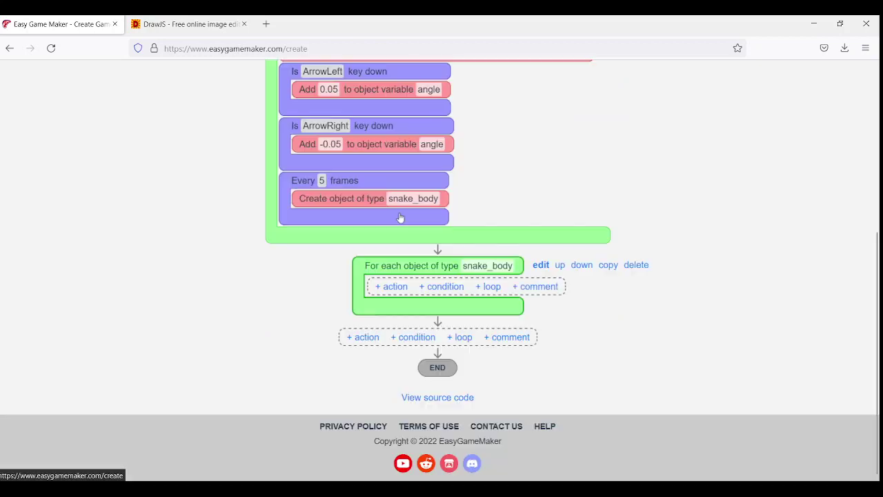
Inside the snake_body loop, add an action that adds 1 to the loop object's elapsed_time variable
left_click(394, 292)
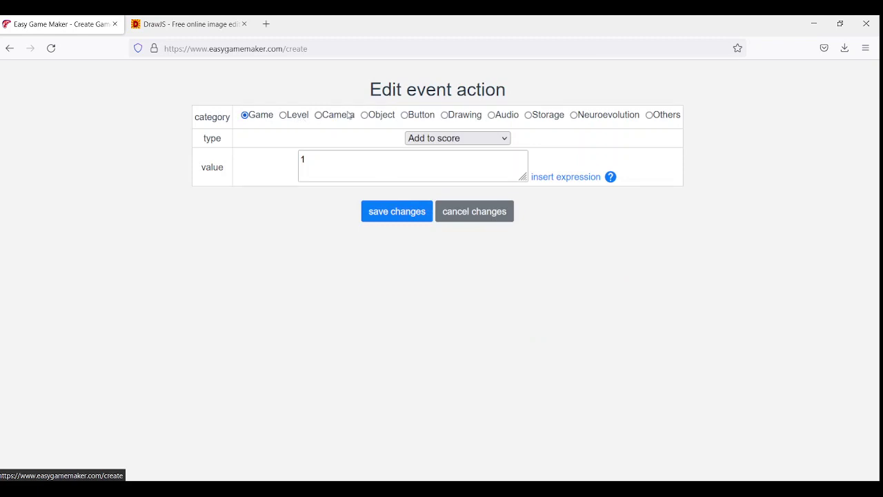
left_click(388, 115)
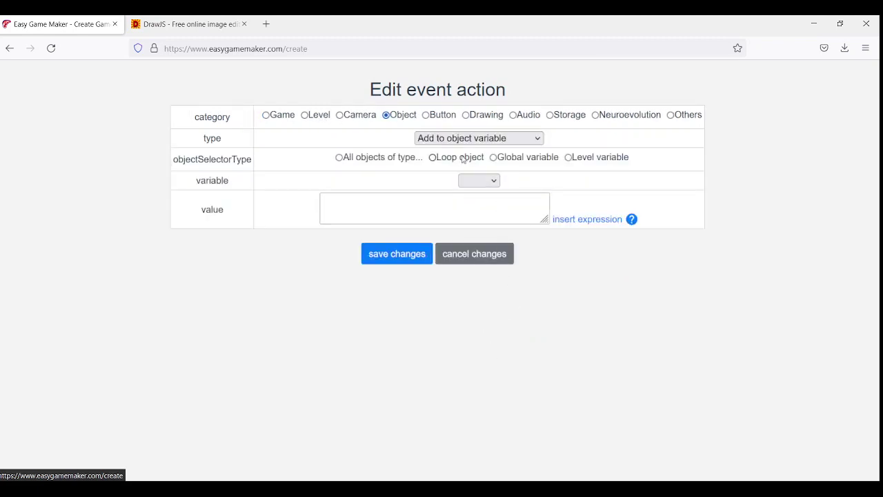
left_click(464, 158)
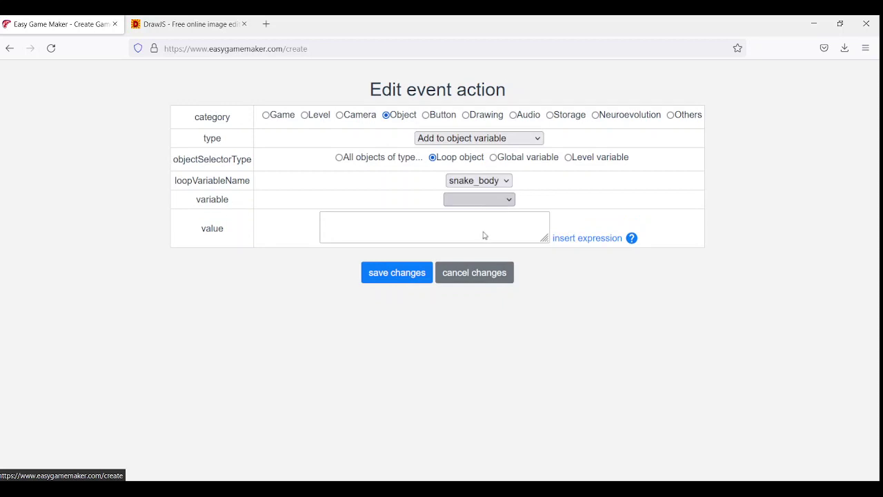
left_click(456, 232)
type("1")
left_click(396, 274)
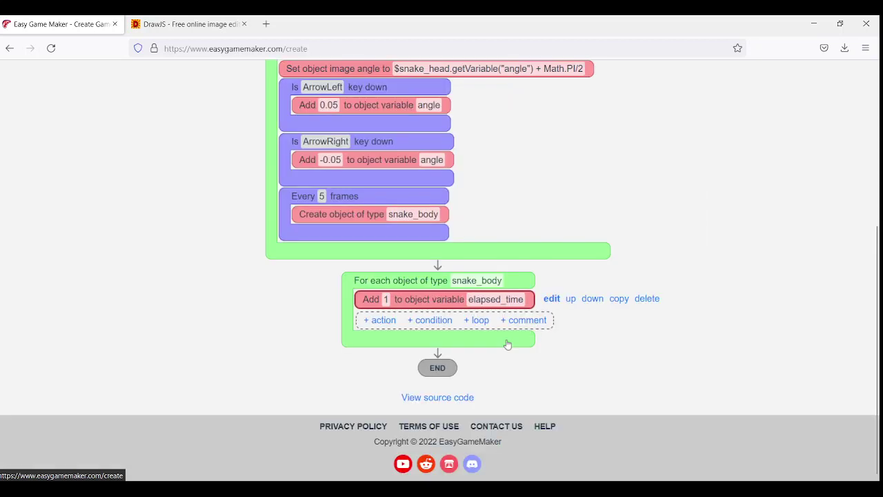
Below the elapsed_time action in the snake_body loop, add an expression condition: $snake_body.getVariable("elapsed_time") > 100
left_click(437, 320)
left_click(437, 316)
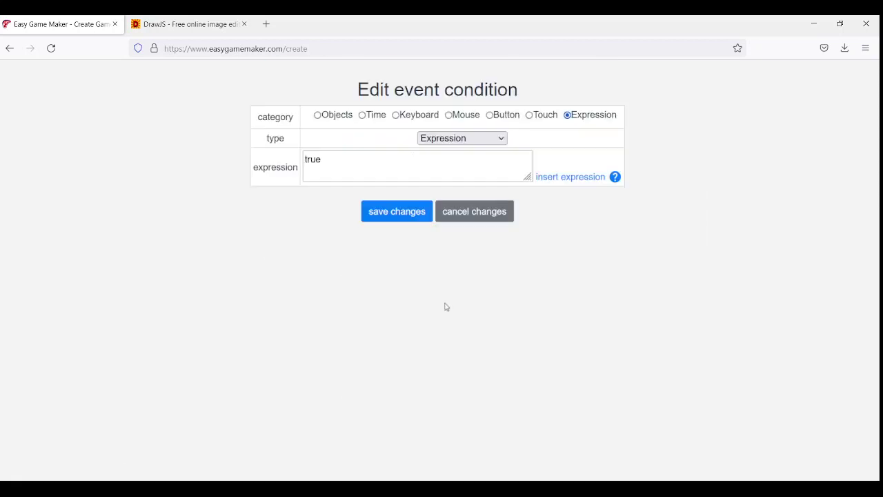
triple_click(497, 170)
key("BackSpace")
left_click(570, 177)
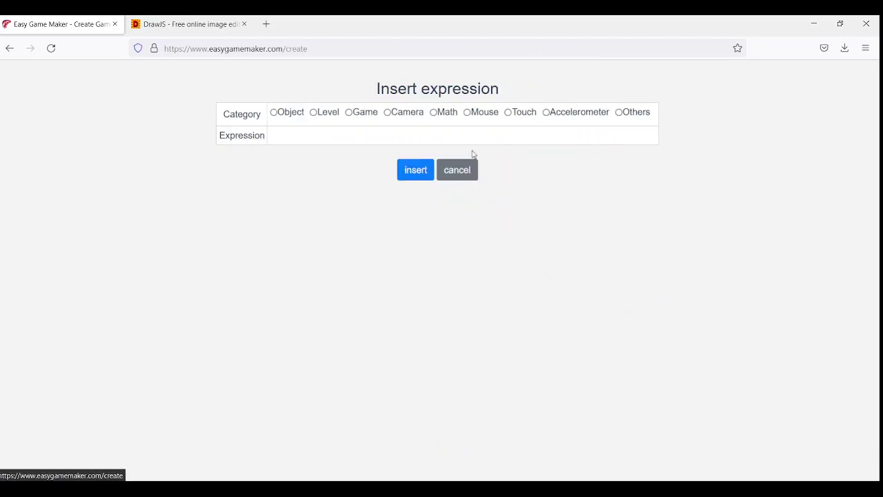
left_click(295, 116)
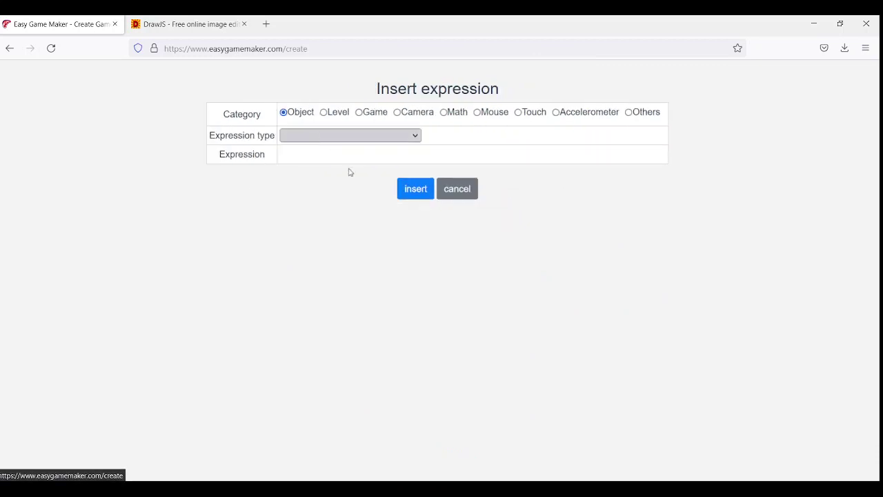
left_click(322, 155)
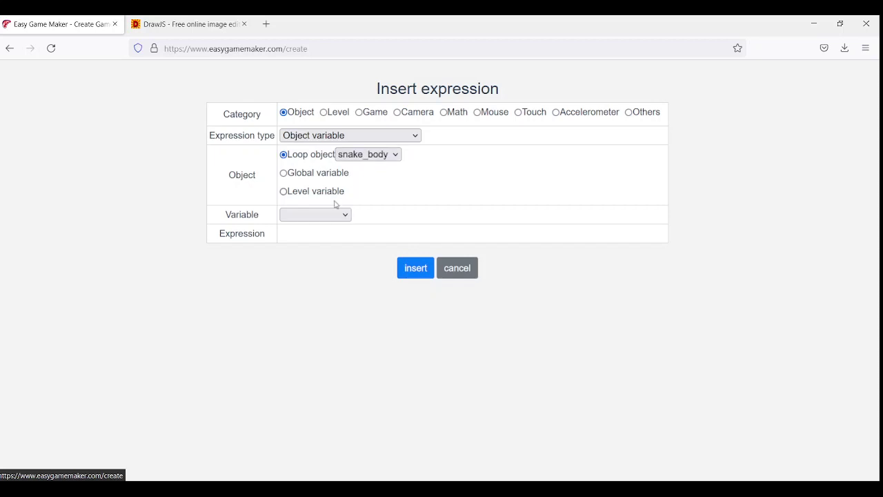
left_click(412, 270)
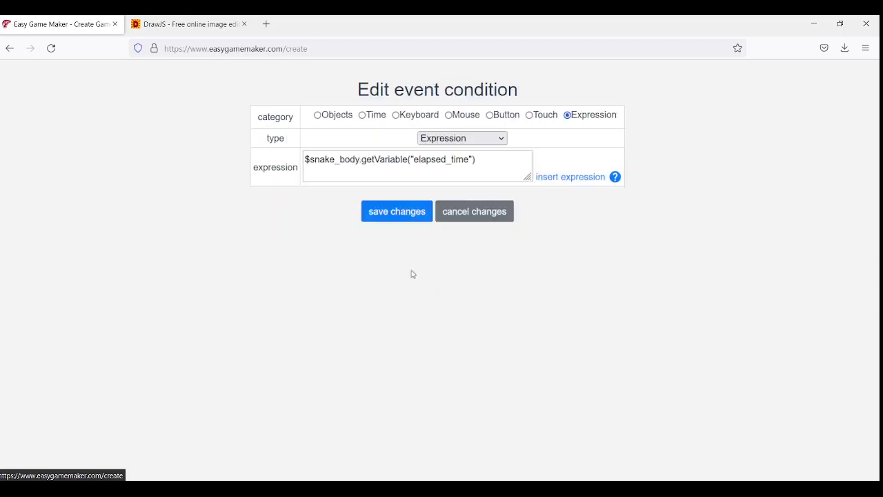
left_click(481, 177)
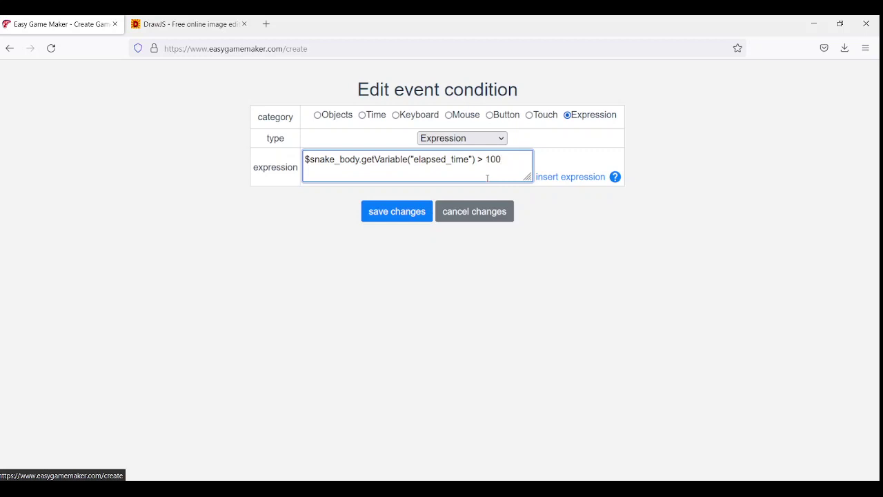
left_click(391, 214)
Inside the elapsed_time condition, add an object action that removes the loop object snake_body
left_click(360, 279)
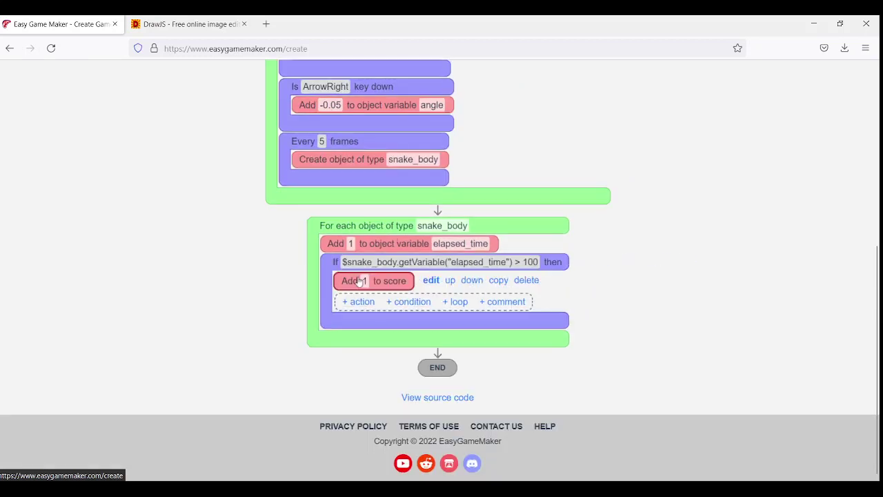
left_click(430, 280)
left_click(364, 116)
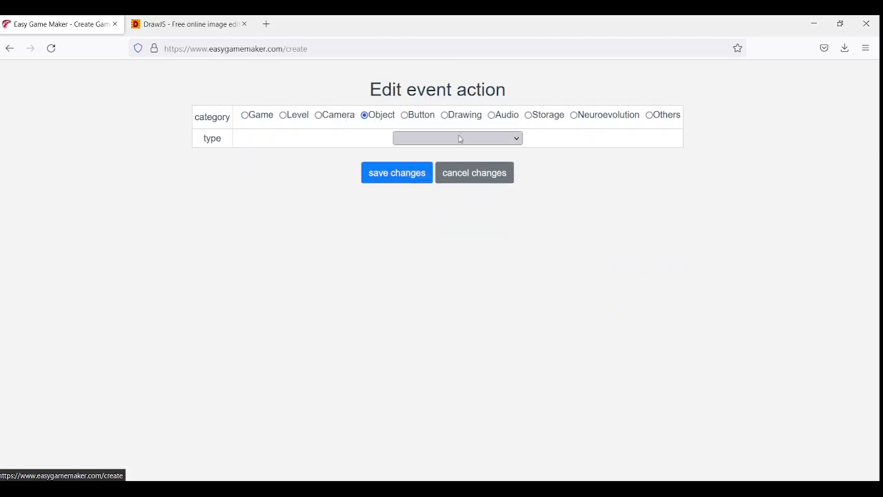
left_click(466, 159)
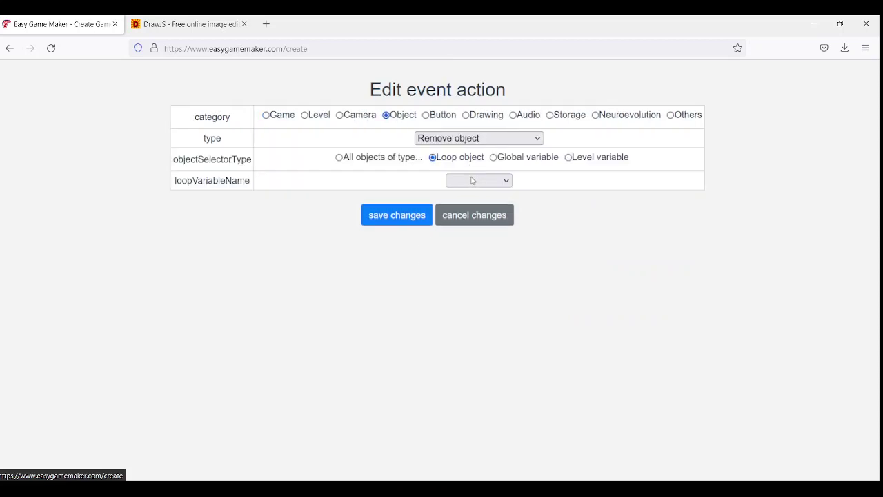
left_click(397, 215)
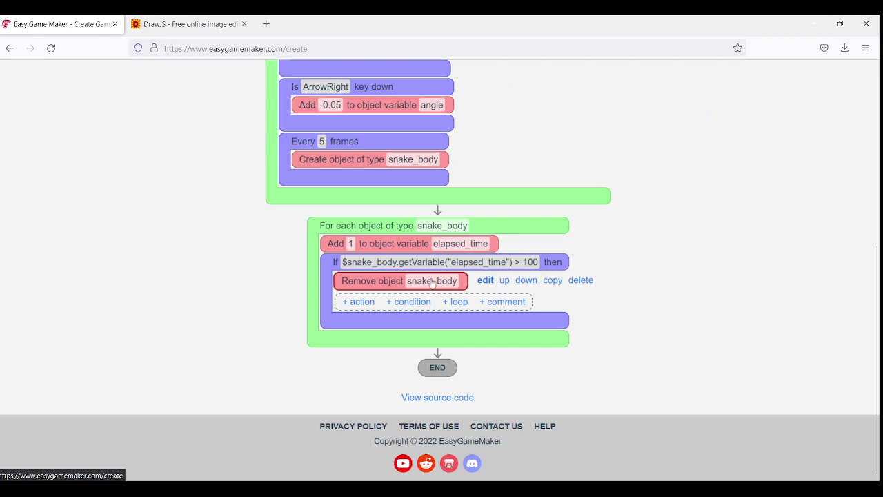
Run the game and steer the snake in several directions to check that its old body segments are removed
scroll(428, 284, "up", 5)
left_click(340, 76)
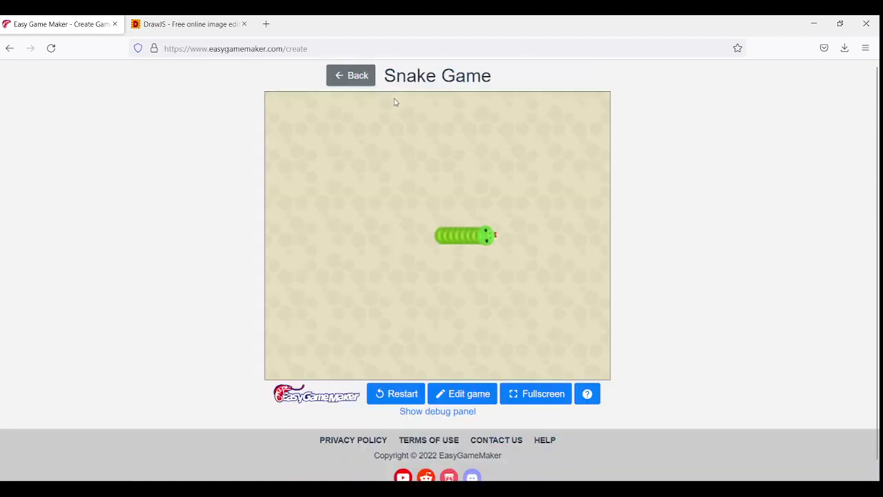
key("Left")
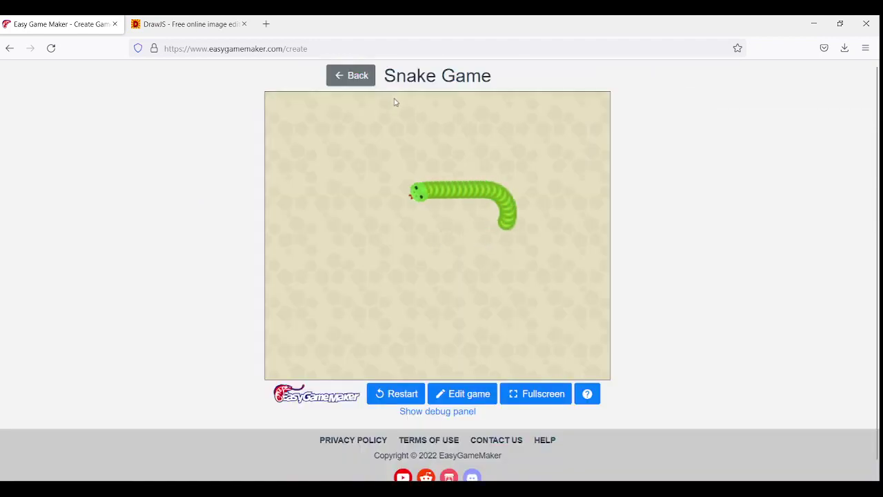
key("Down")
key("Left")
key("Up")
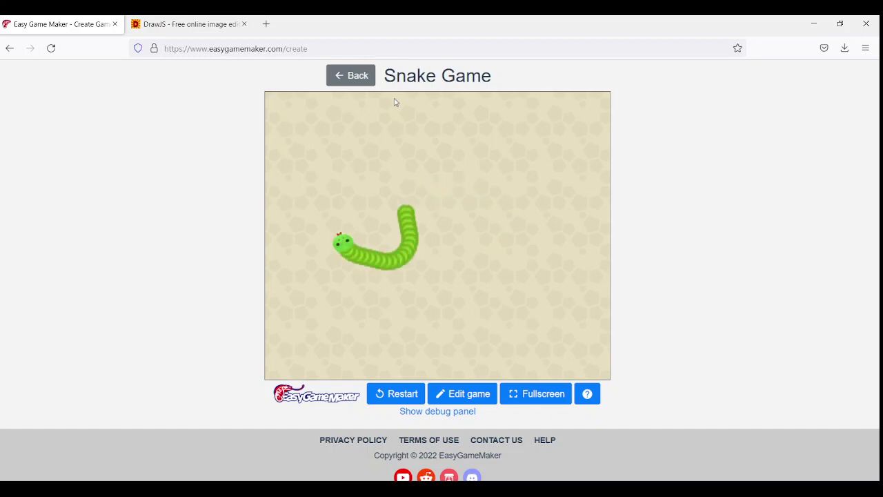
key("Right")
key("Up")
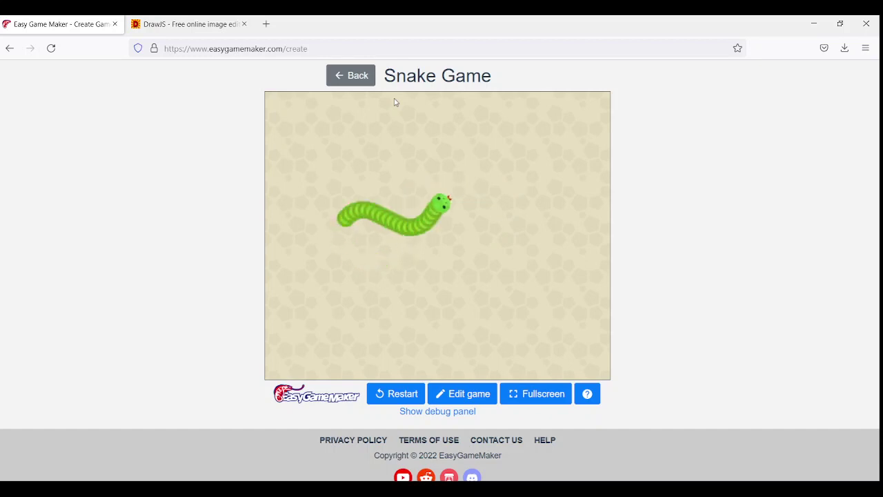
Leave the test run, add a third object type, and open it for editing
key("Down")
left_click(358, 76)
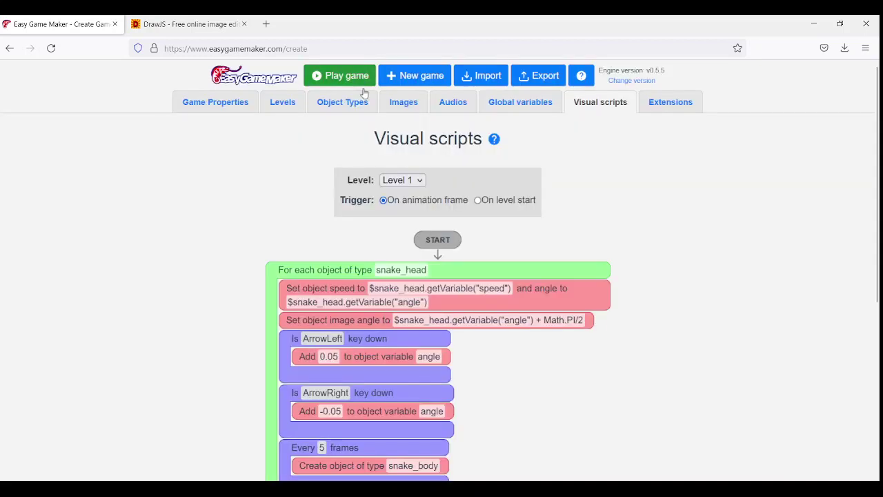
left_click(345, 102)
left_click(418, 279)
left_click(516, 274)
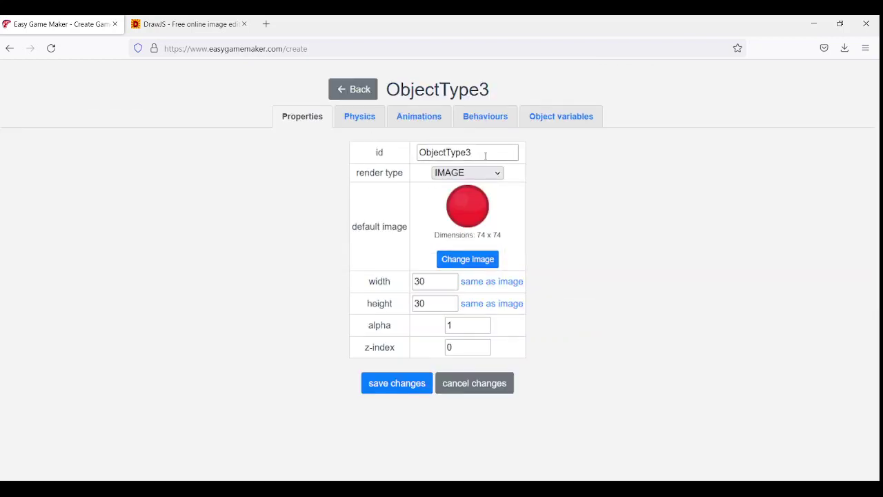
Set the new object type's default image to the small orange gem from the Items category of the image library
left_click(475, 263)
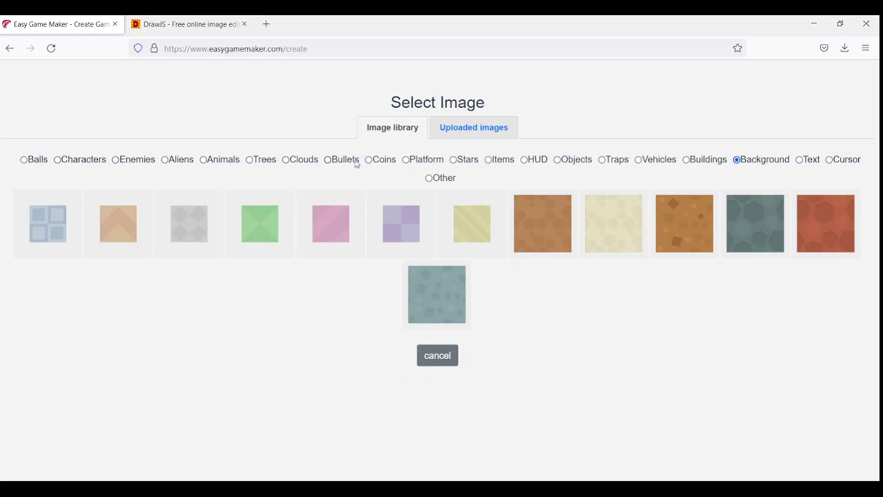
left_click(504, 165)
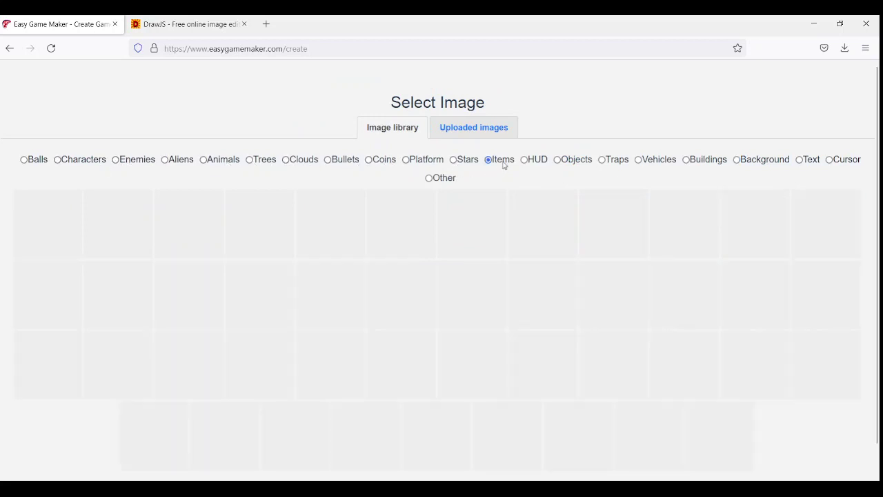
scroll(504, 180, "down", 2)
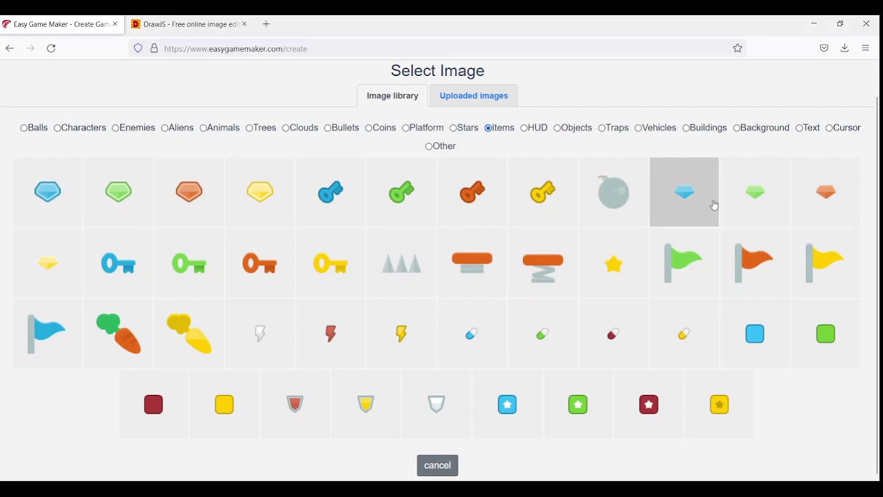
left_click(825, 200)
Set the gem object type's width and height to 20 each and save the changes
left_click_drag(430, 254, 402, 257)
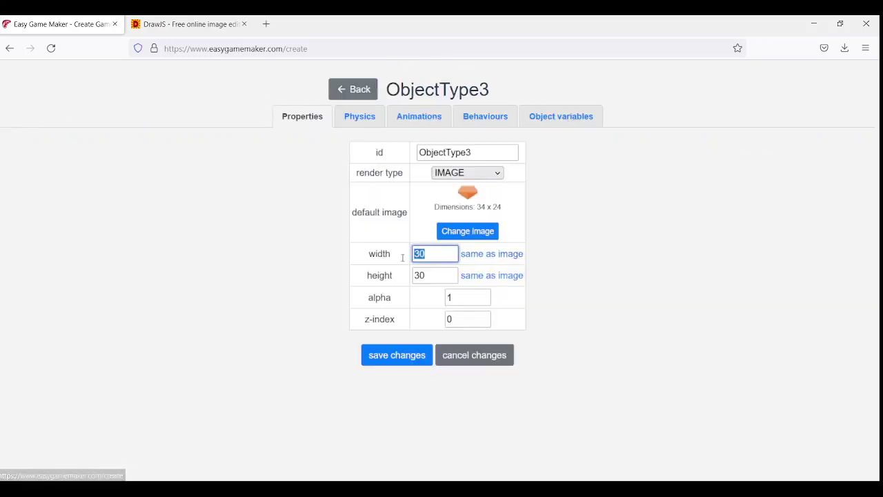
type("20")
key("Tab")
type("20")
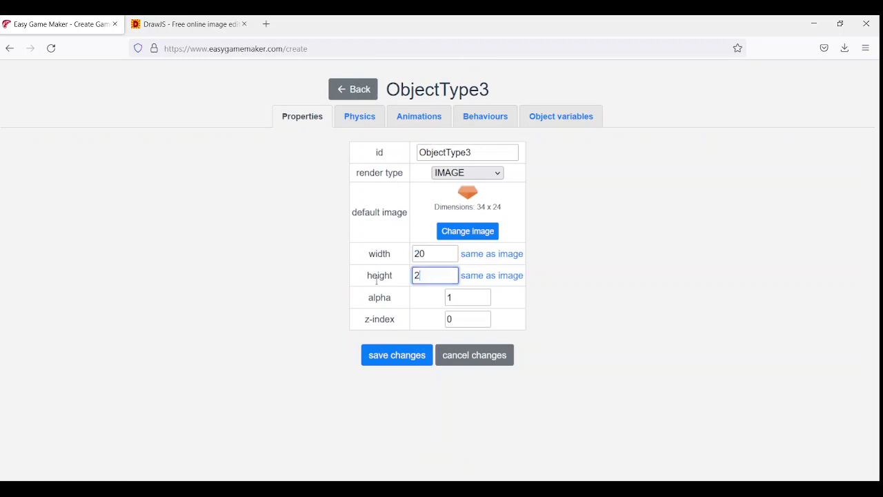
left_click(403, 354)
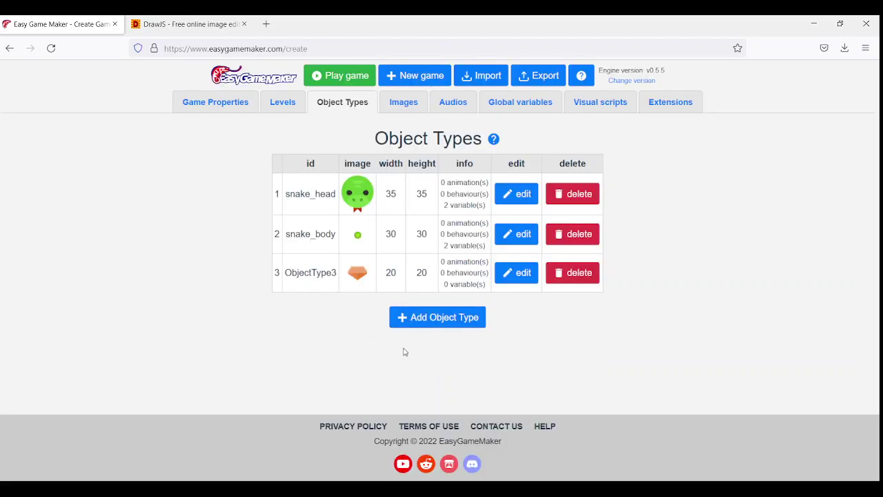
Rename the gem object type to item and save it
left_click(530, 274)
left_click_drag(490, 155, 382, 151)
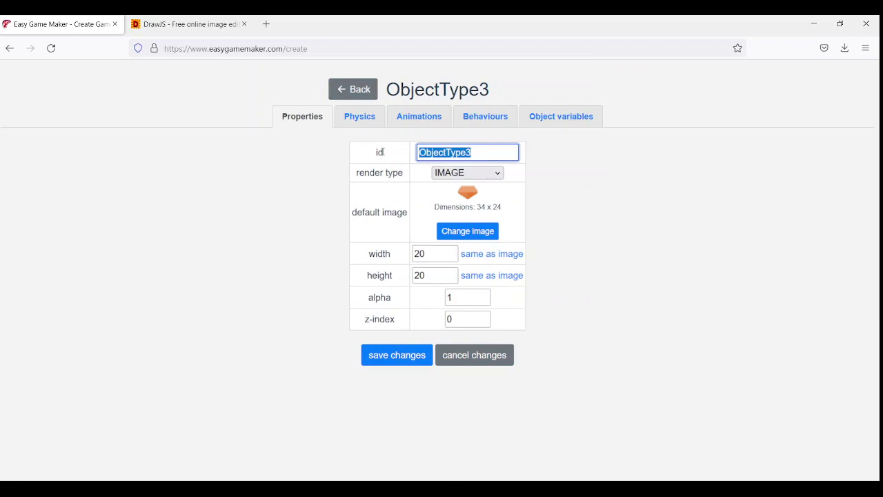
type("item")
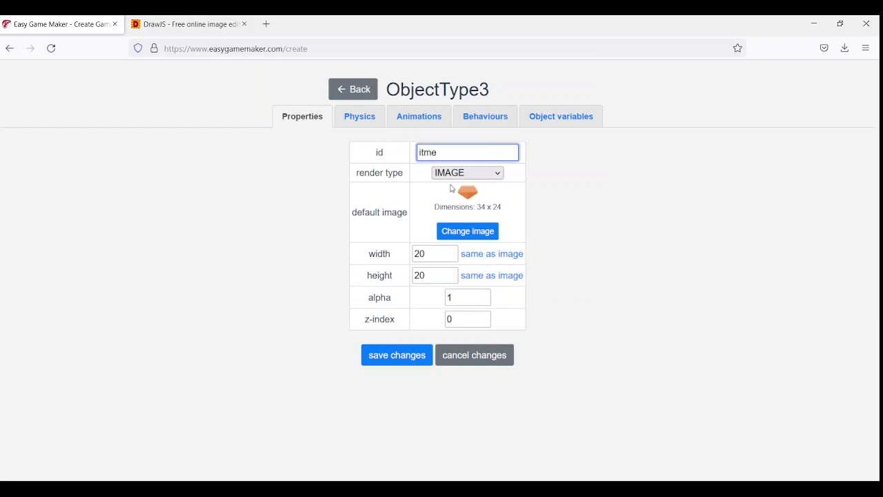
left_click(395, 357)
In the Level 1 script for level start, add an action that creates an object of type item
left_click(600, 105)
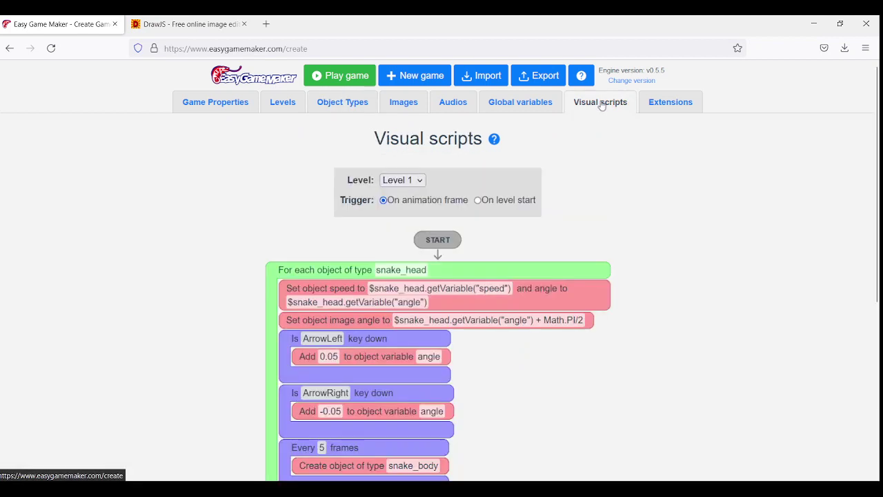
left_click(496, 201)
left_click(368, 272)
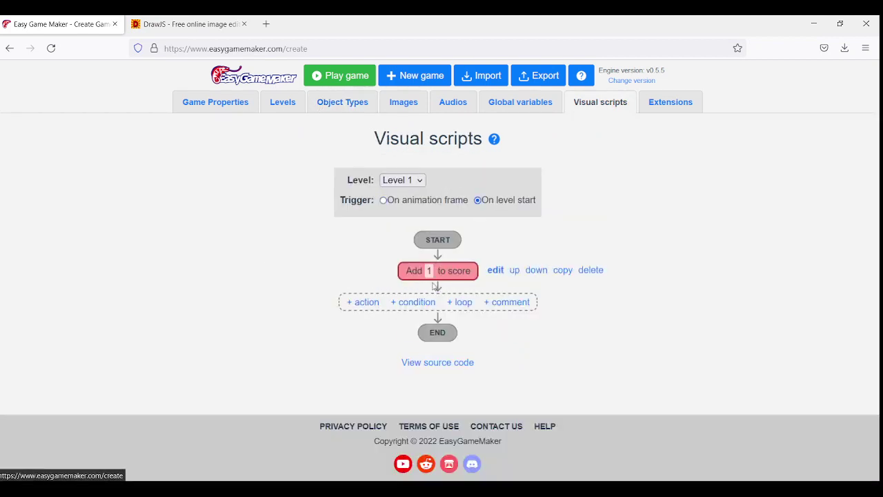
left_click(496, 271)
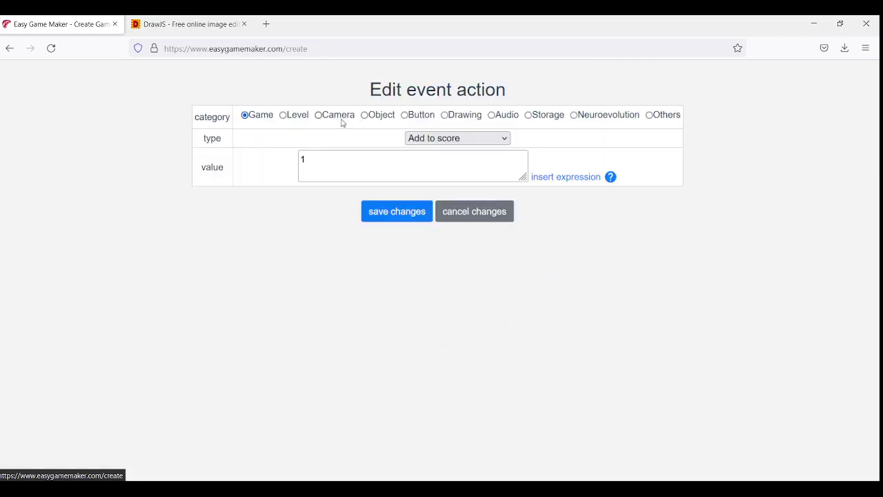
left_click(378, 116)
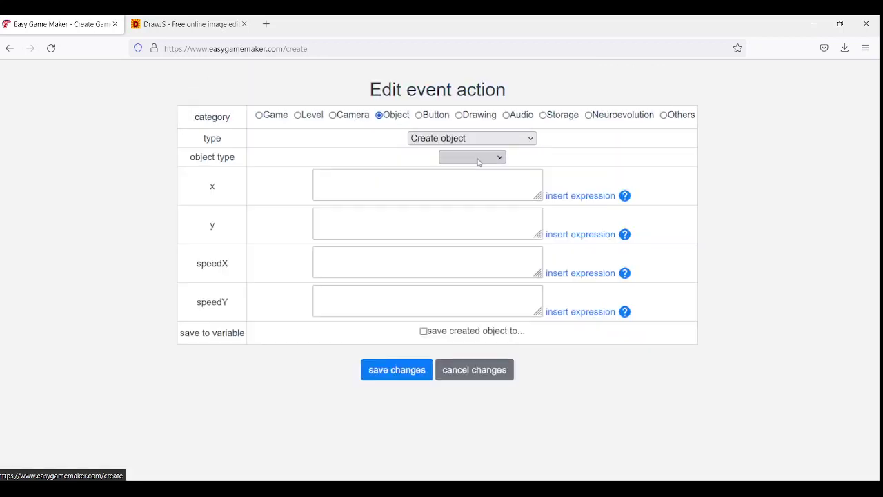
left_click(471, 191)
Set the created item's x to the expression Math.random() * play.getCanvasWidth()
left_click(573, 196)
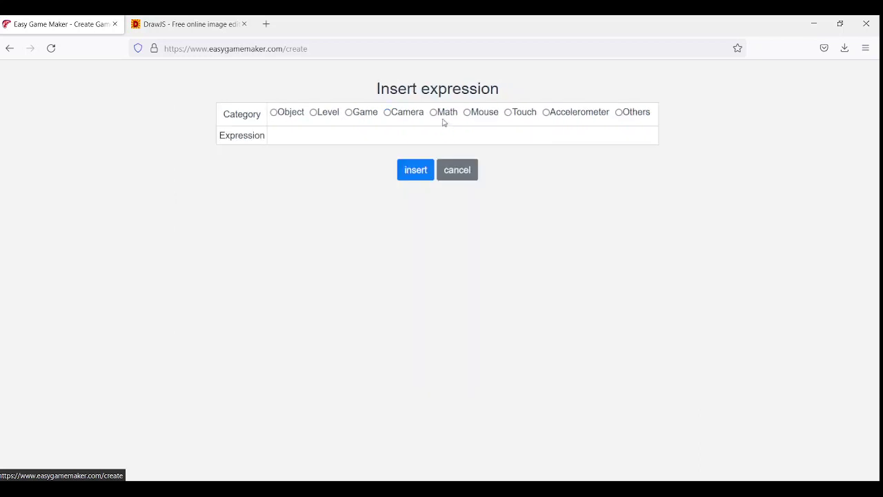
left_click(435, 112)
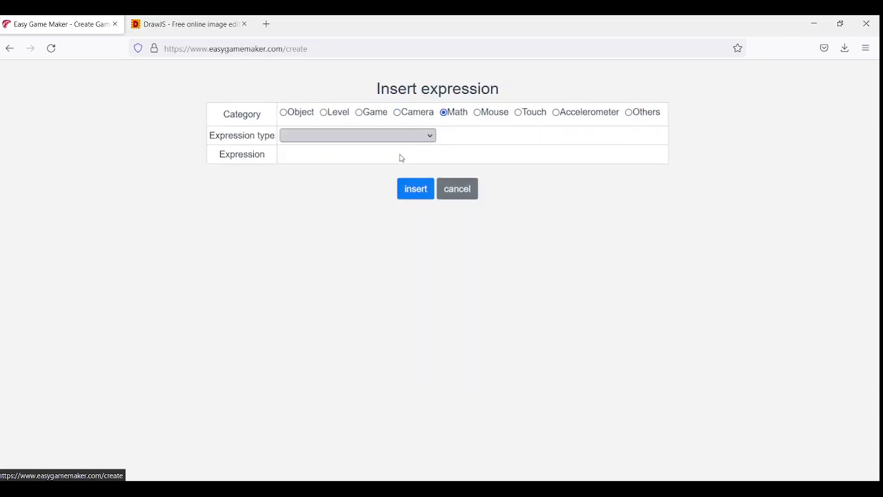
left_click(415, 190)
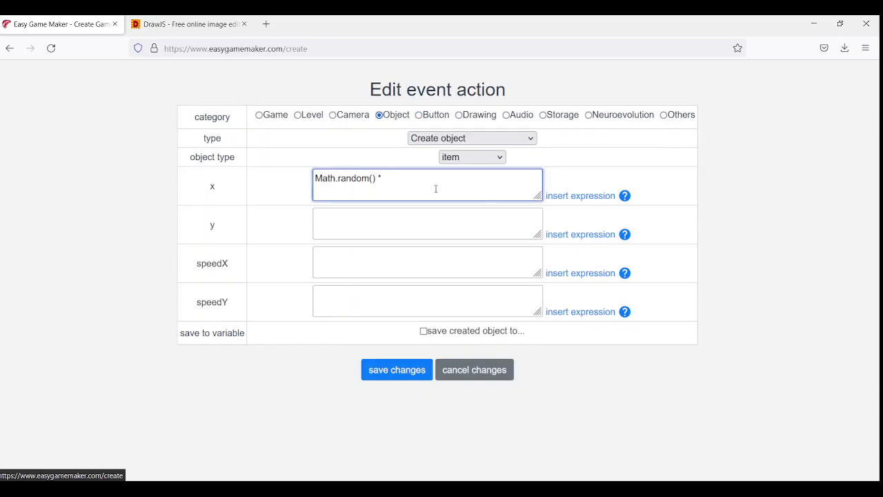
left_click(556, 197)
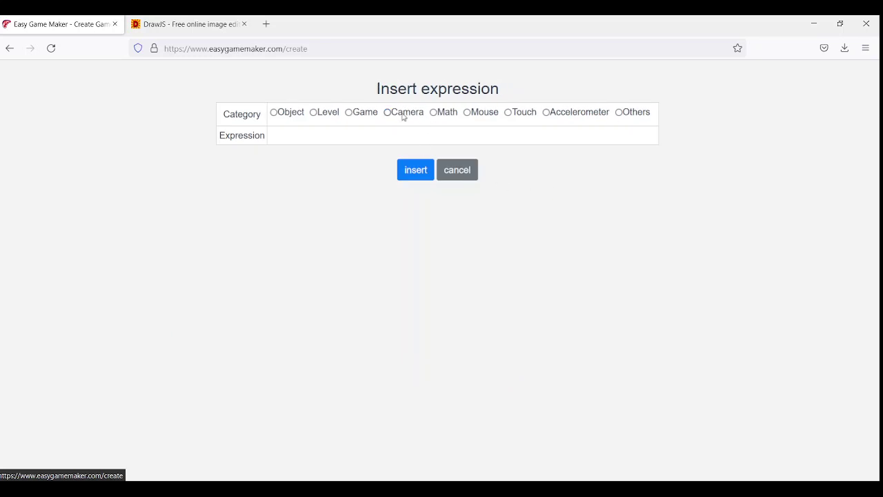
left_click(374, 116)
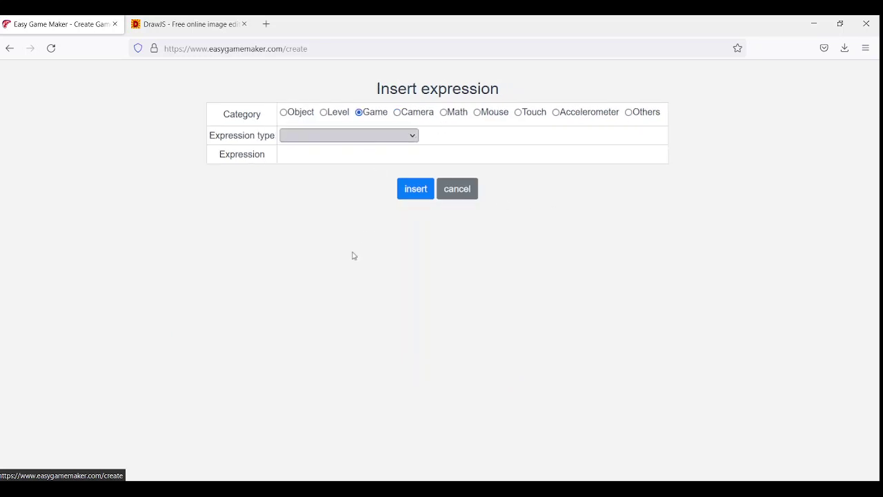
left_click(414, 194)
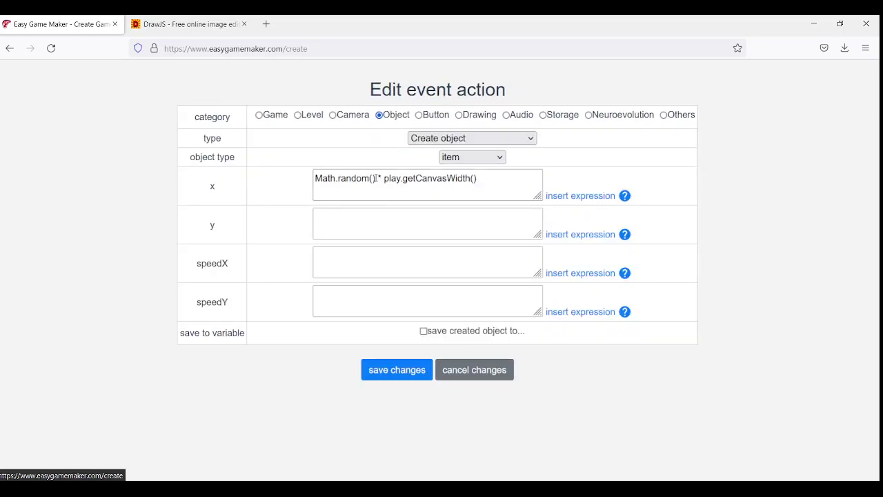
Set the created item's y to Math.random() * play.getCanvasHeight(), reusing the random part of the x expression
left_click_drag(384, 178, 315, 178)
key("ctrl+c")
left_click(394, 220)
key("ctrl+v")
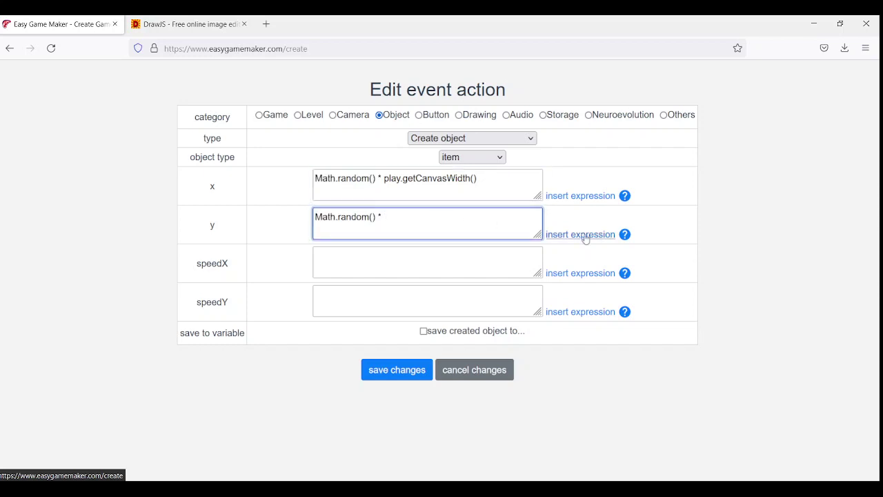
left_click(581, 234)
left_click(365, 113)
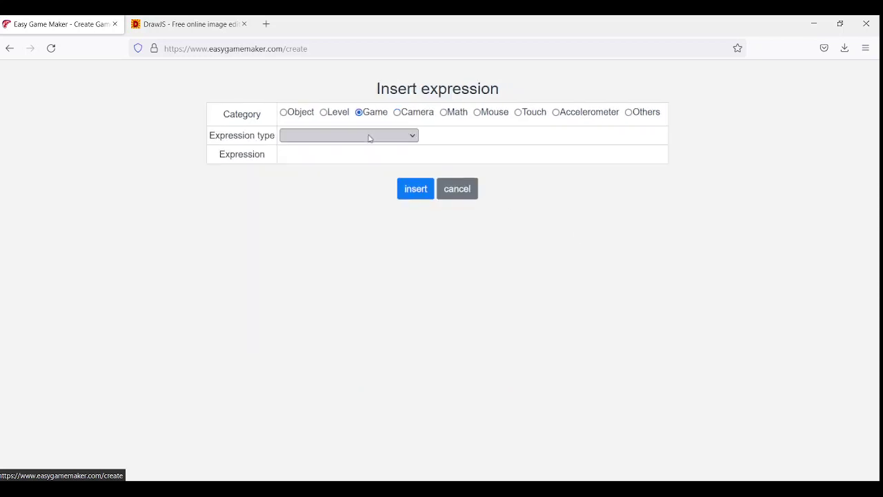
left_click(345, 271)
left_click(408, 193)
Set the created item's speedX and speedY to 0 and save the action
left_click(404, 265)
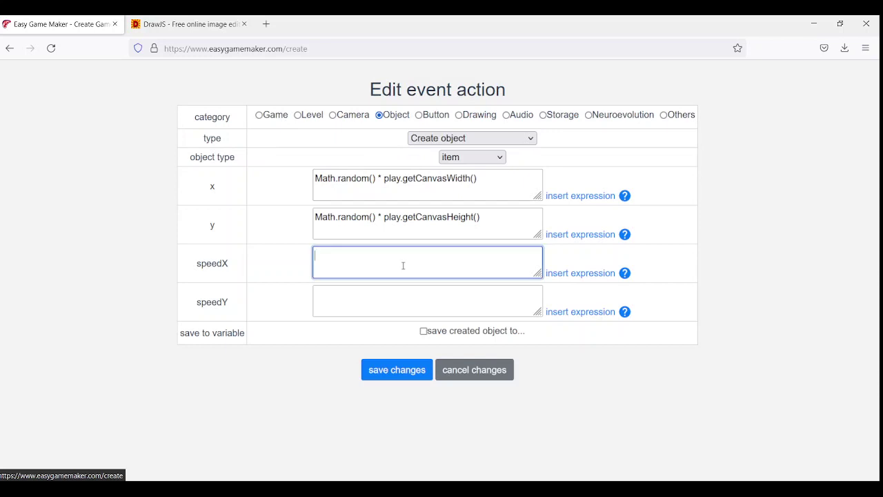
type("0")
left_click(411, 300)
type("0")
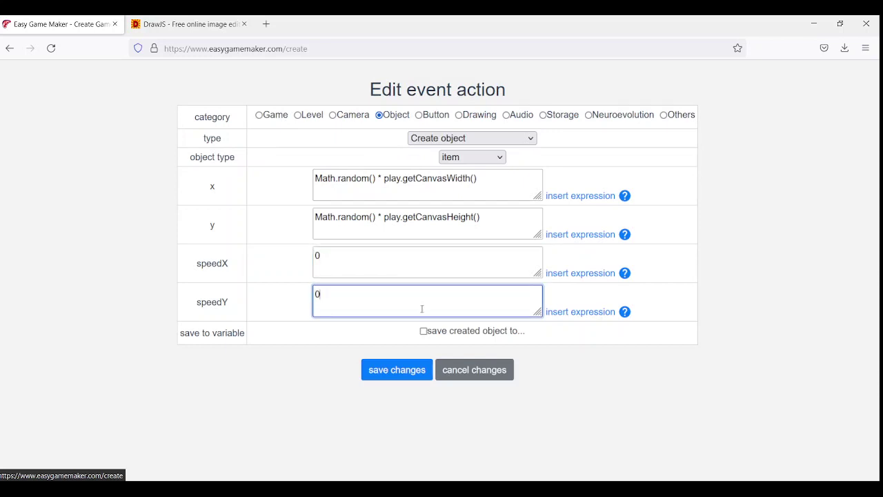
left_click(405, 373)
At the end of the animation frame script, add an object loop over all objects of type snake_head
left_click(399, 201)
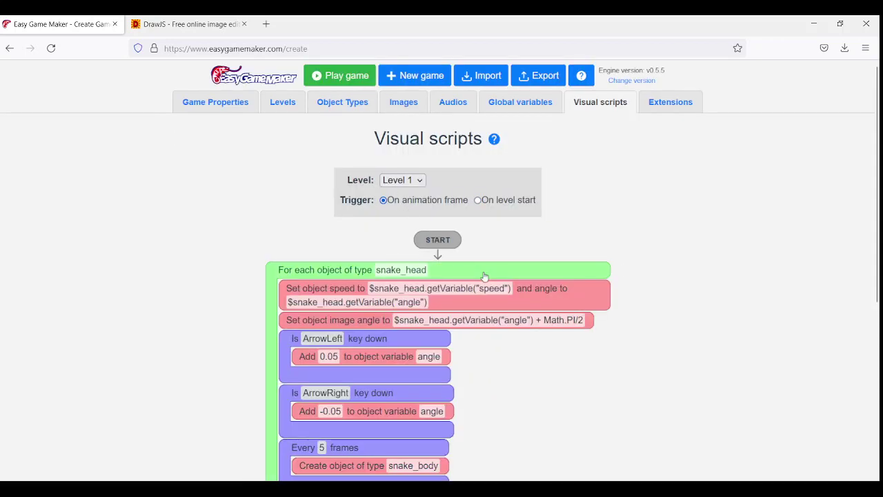
scroll(449, 262, "down", 5)
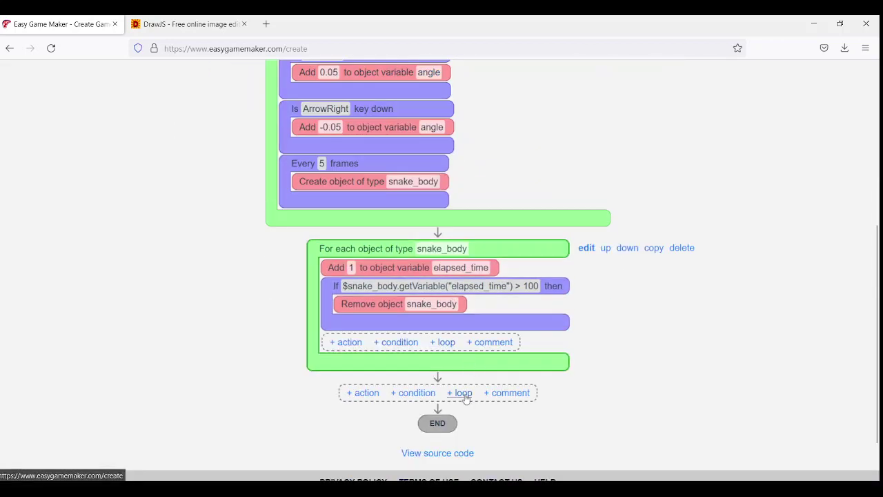
left_click(460, 392)
left_click(499, 369)
left_click(401, 117)
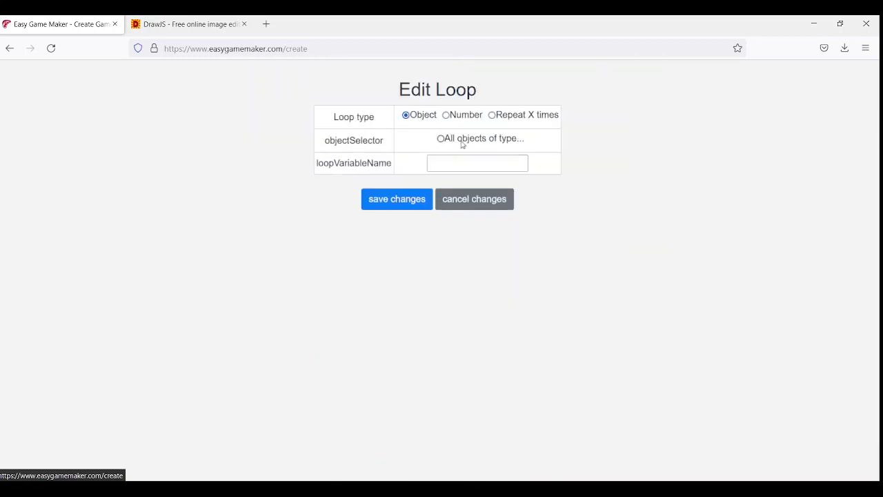
left_click(473, 142)
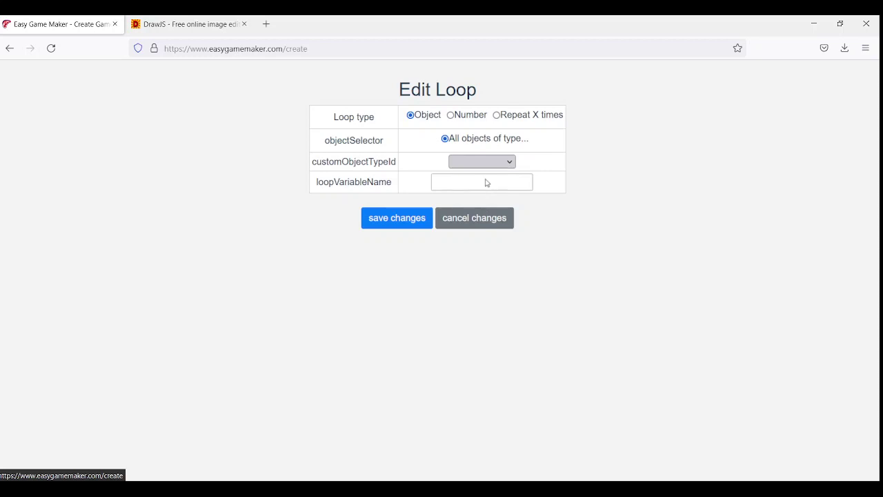
left_click(403, 218)
Inside the new snake_head loop, nest an object loop over all objects of type item
left_click(491, 288)
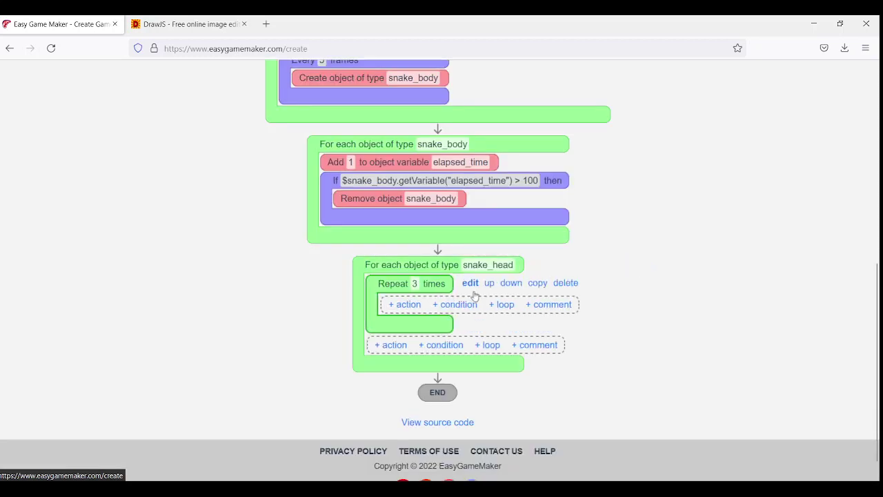
left_click(470, 283)
left_click(406, 116)
left_click(470, 140)
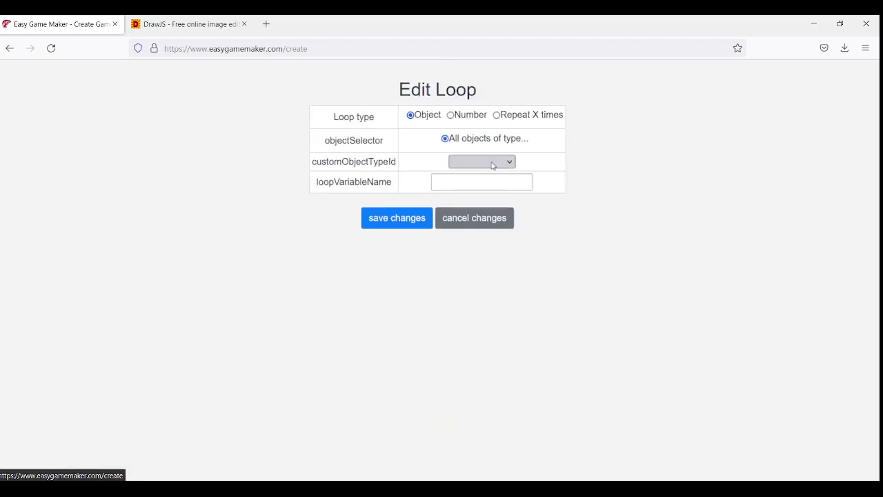
left_click(407, 218)
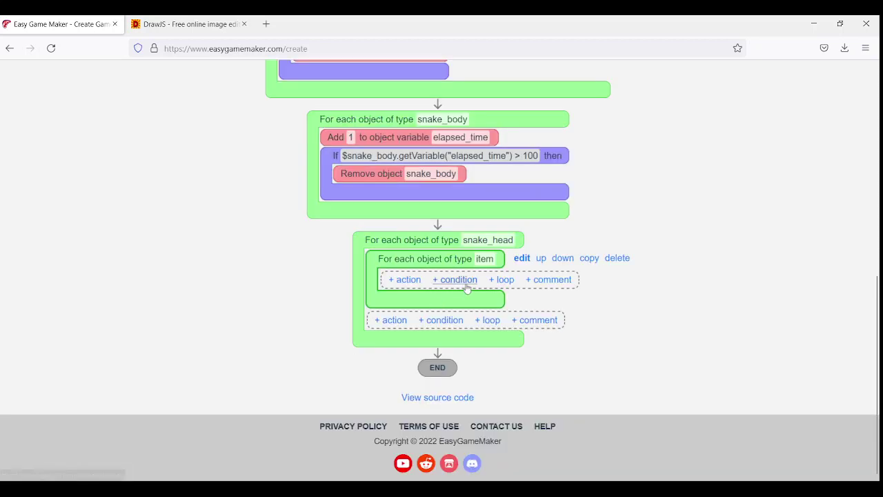
Inside the item loop, add a collision condition between the loop objects snake_head and item
left_click(455, 278)
left_click(470, 279)
left_click(314, 115)
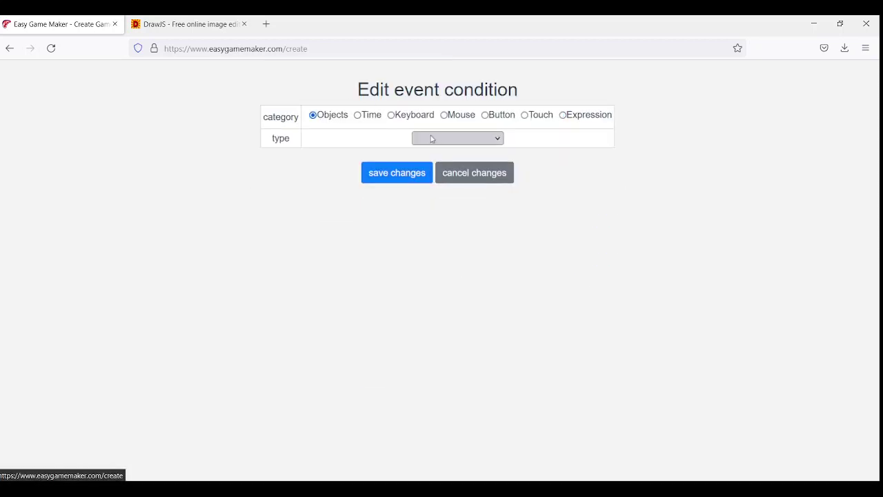
left_click(435, 159)
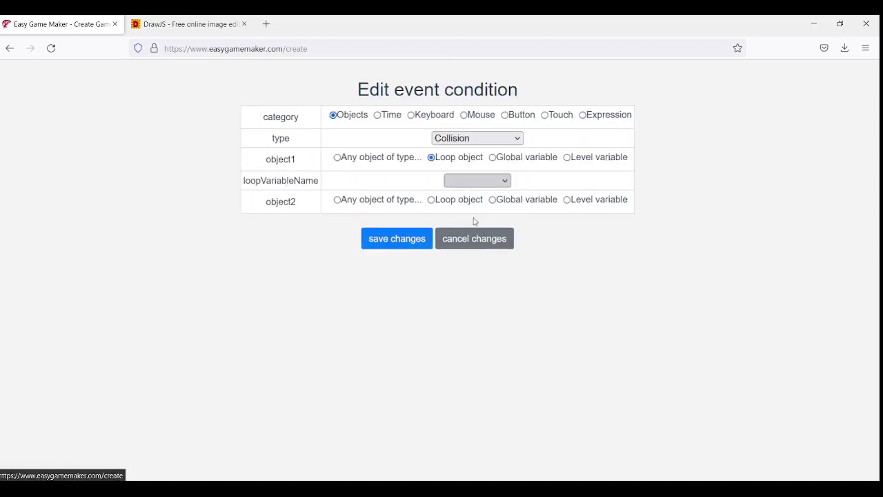
left_click(466, 200)
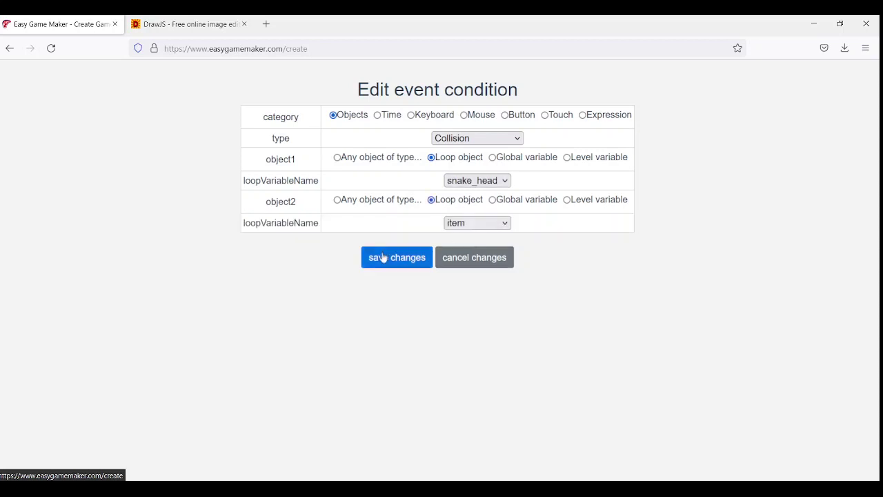
left_click(383, 257)
Save the collision condition and add an action inside it that removes the loop object item
left_click(390, 263)
left_click(465, 261)
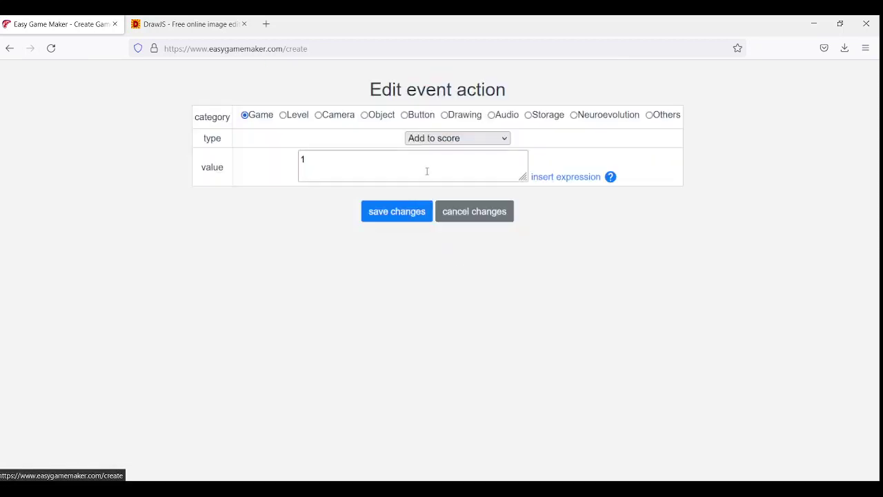
left_click(379, 116)
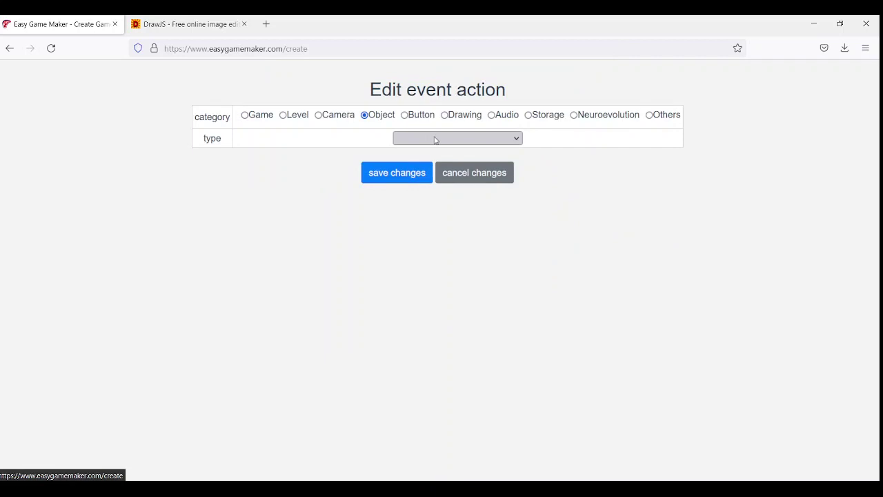
left_click(441, 158)
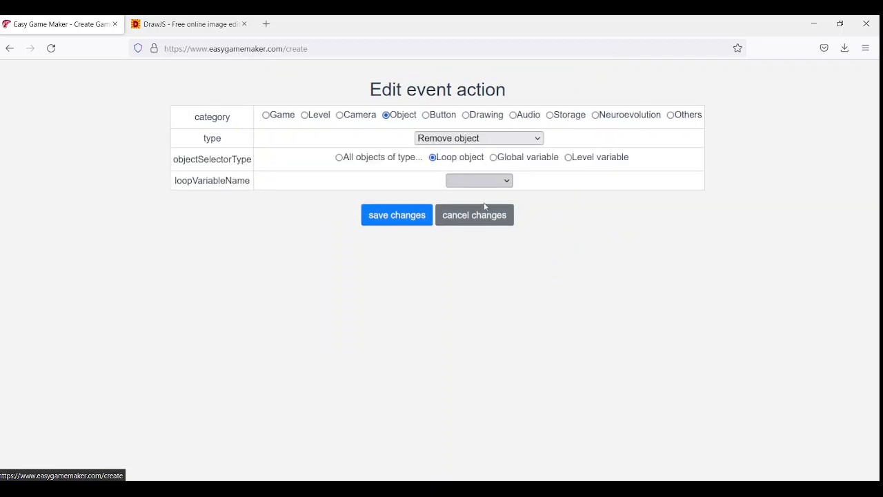
left_click(388, 220)
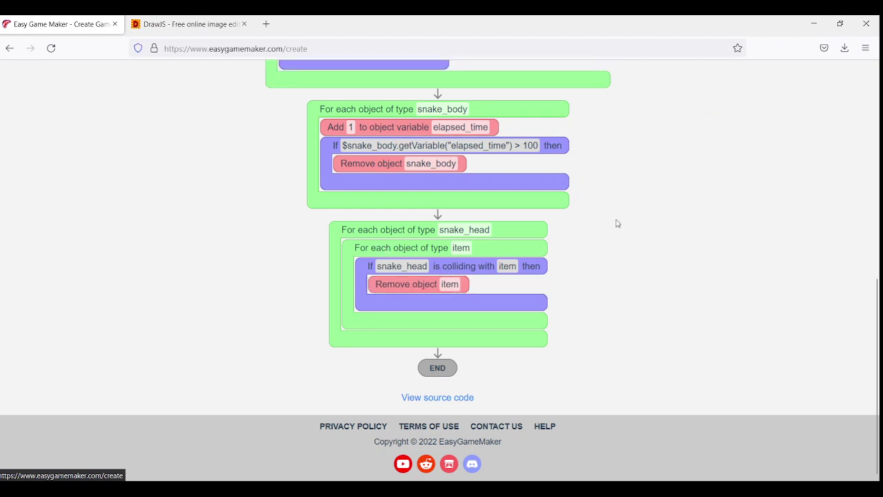
Add a global variable named snake_size of type Number with an initial value of 10
scroll(617, 224, "up", 10)
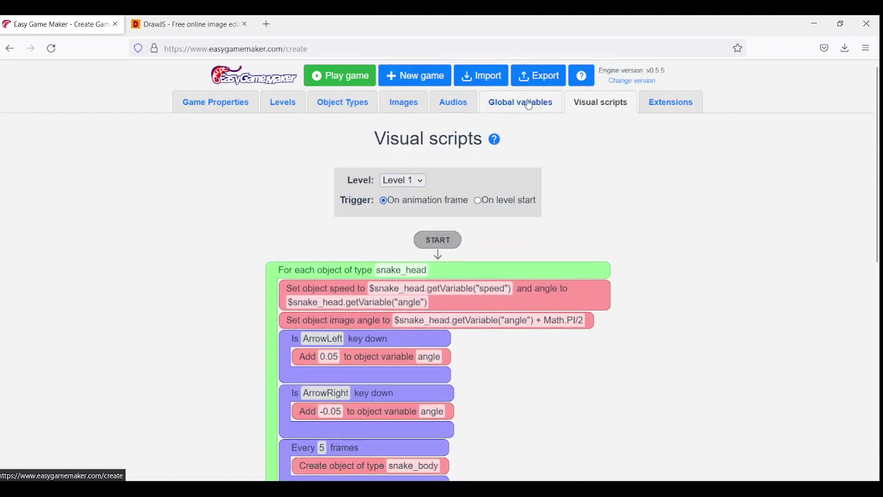
left_click(527, 103)
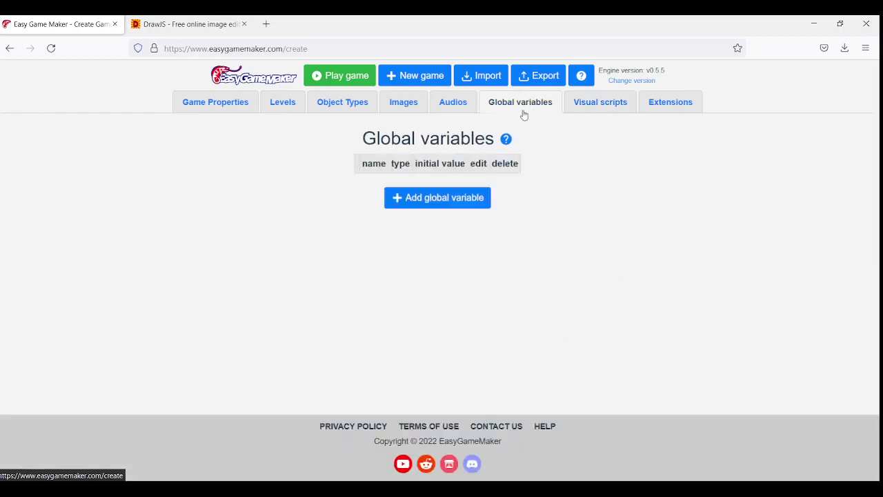
left_click(450, 198)
left_click(513, 184)
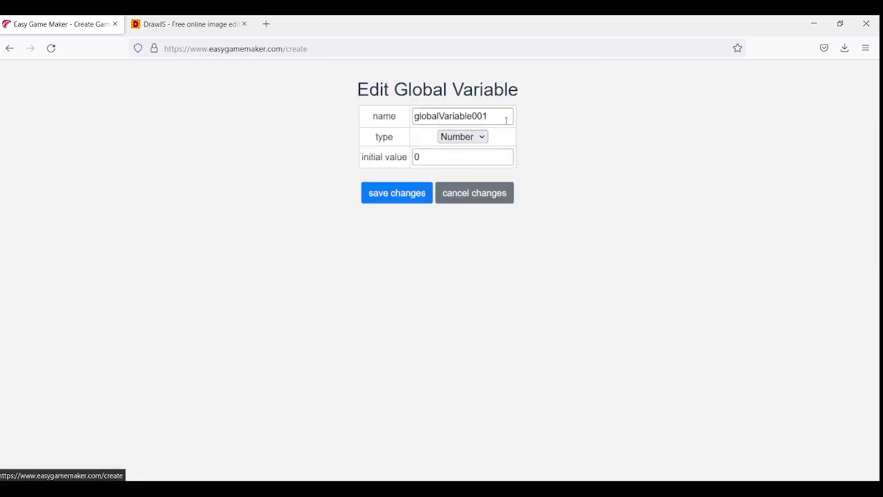
left_click_drag(506, 121, 368, 102)
type("snake_size")
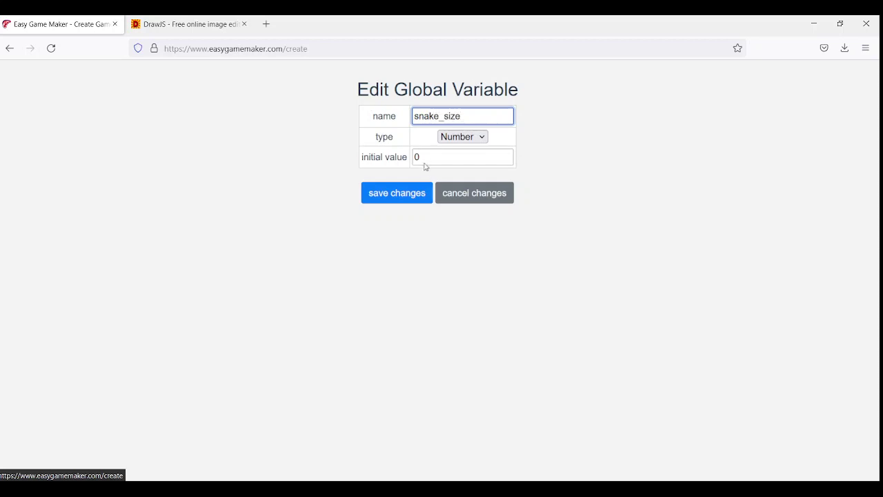
left_click_drag(425, 163, 376, 150)
type("10")
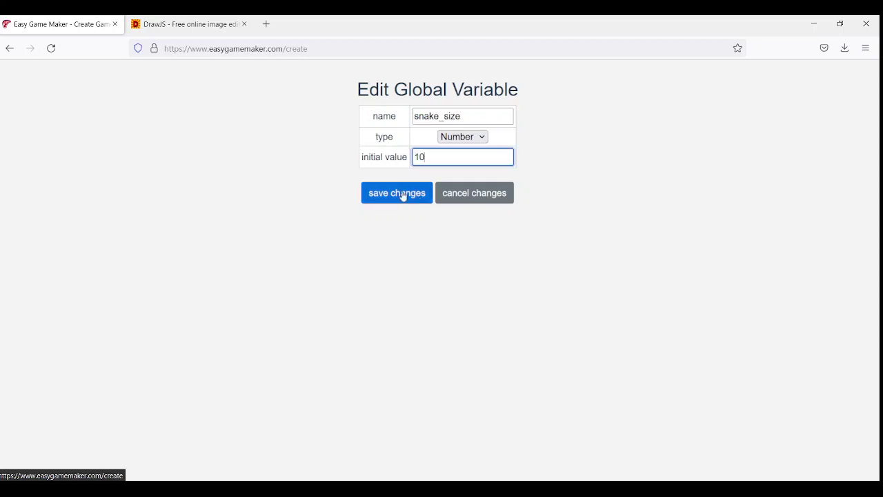
left_click(404, 195)
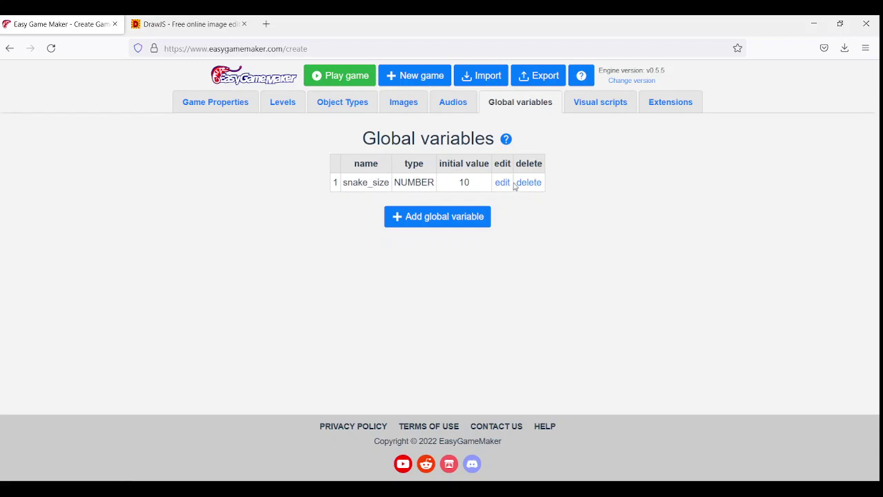
left_click(502, 182)
left_click_drag(422, 161, 388, 157)
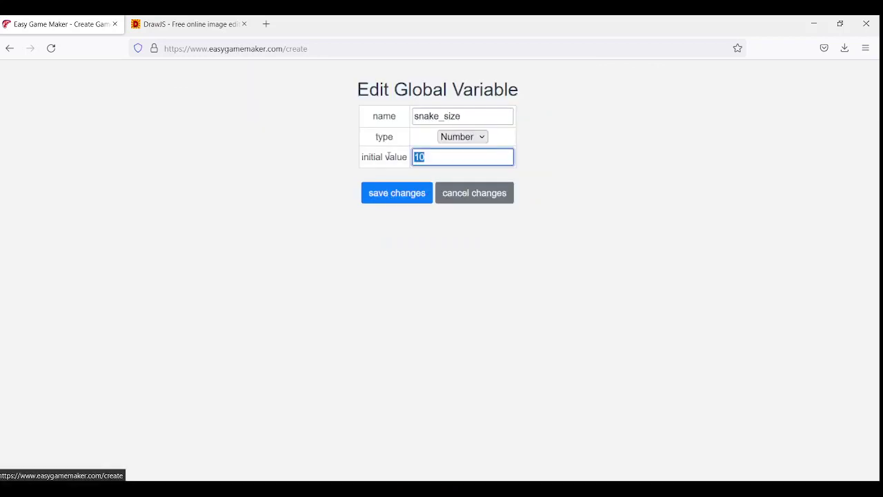
left_click(423, 193)
In the visual script's snake_head and item collision condition, add an action that adds 10 to the global variable snake_size after the item removal
left_click(626, 109)
scroll(686, 270, "down", 5)
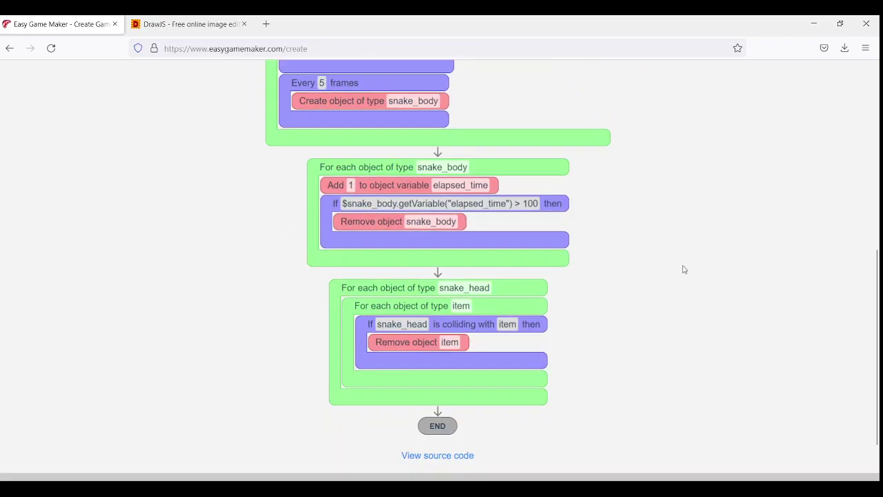
scroll(683, 269, "up", 3)
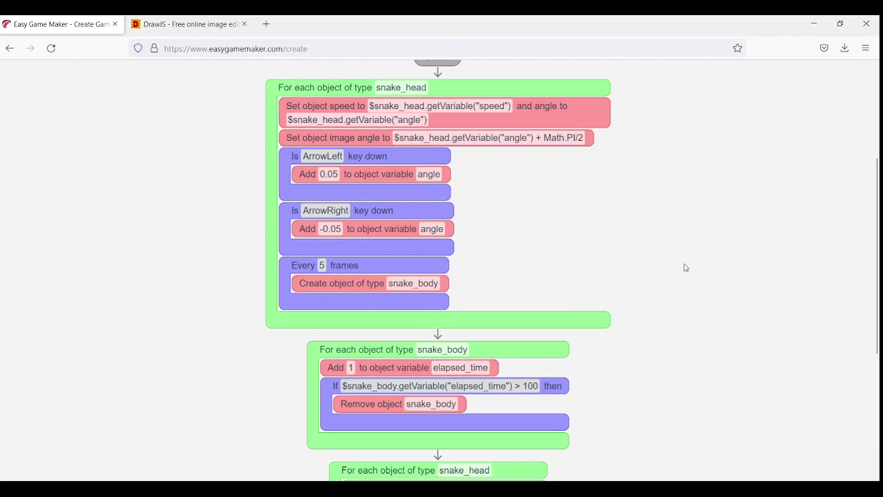
scroll(686, 267, "up", 2)
scroll(687, 267, "down", 5)
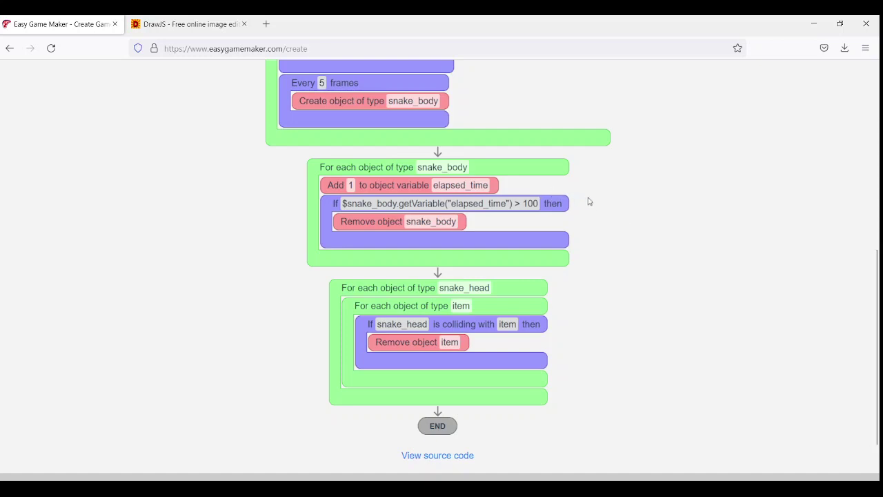
mouse_move(391, 348)
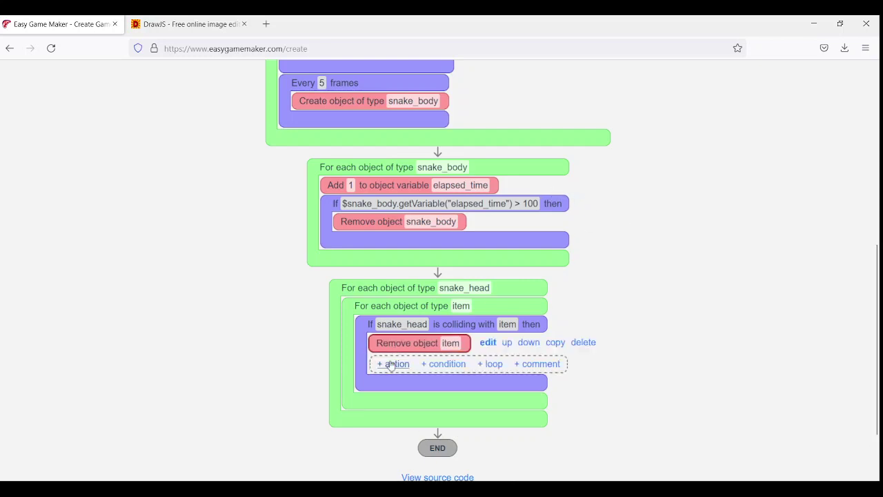
left_click(391, 366)
left_click(464, 361)
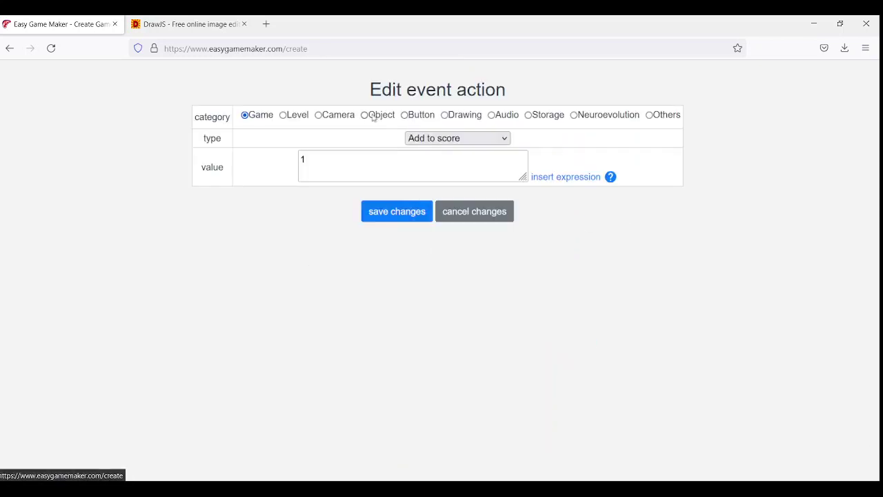
left_click(486, 203)
left_click(485, 216)
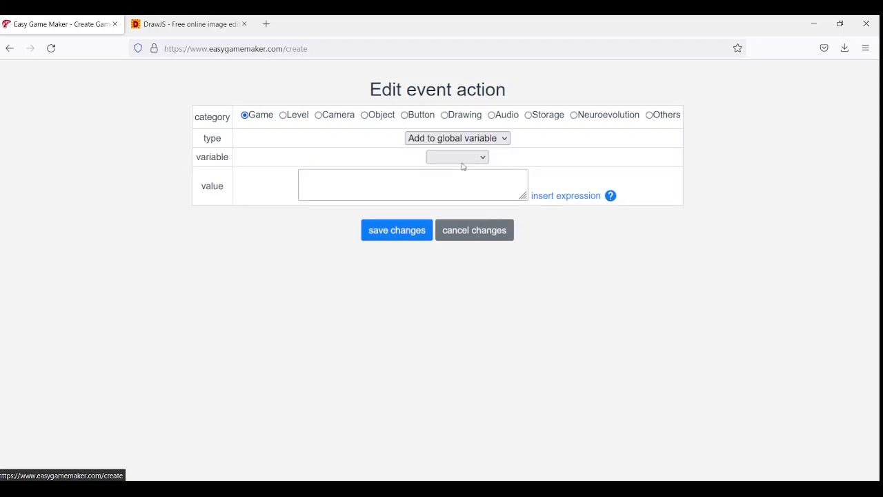
left_click(463, 159)
left_click(468, 178)
left_click(459, 184)
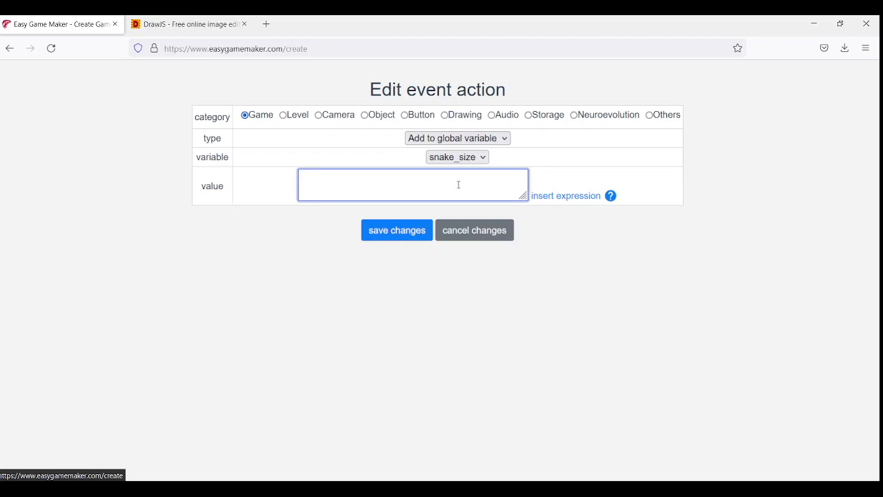
type("10")
left_click(407, 231)
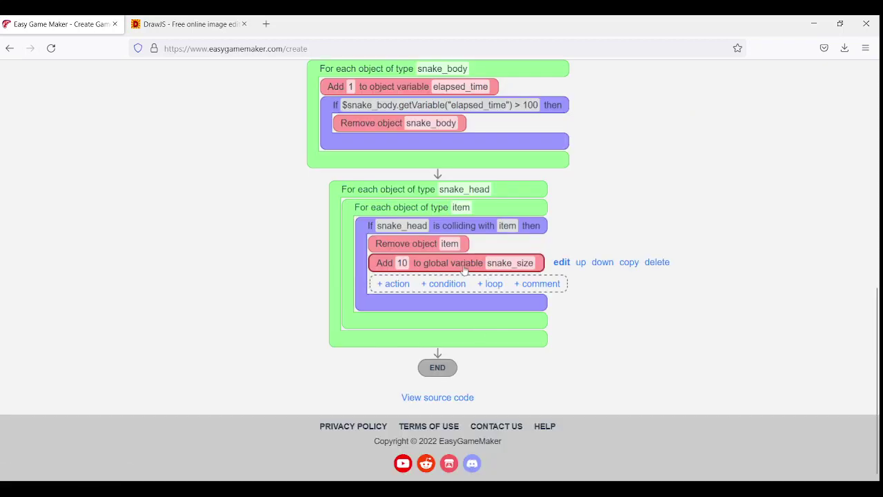
In the snake_body loop's elapsed_time condition, replace the threshold 100 with the expression play.getGlobalVariable("snake_size") and save it
scroll(586, 259, "up", 6)
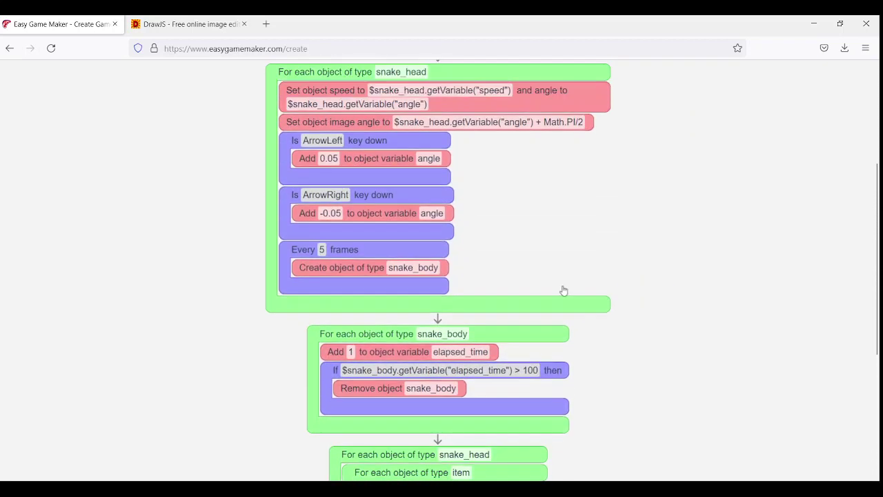
left_click(405, 395)
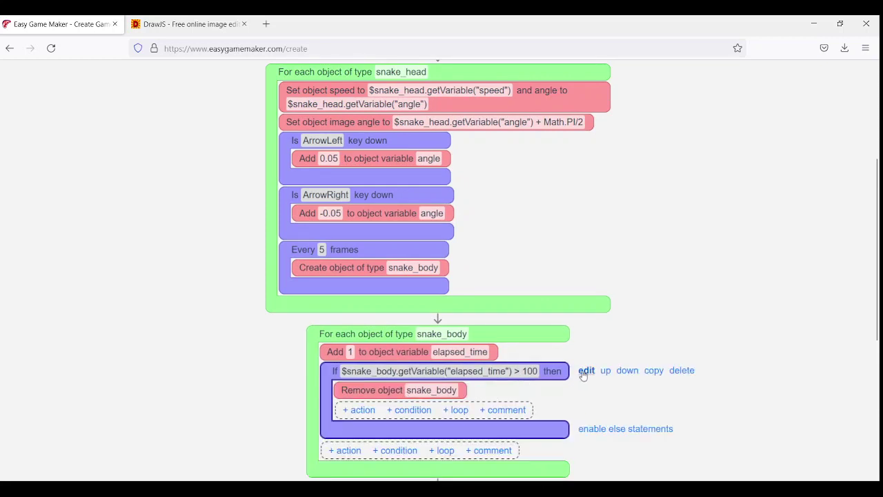
left_click(586, 371)
left_click(523, 160)
key("BackSpace")
key("BackSpace")
key("BackSpace")
left_click(559, 177)
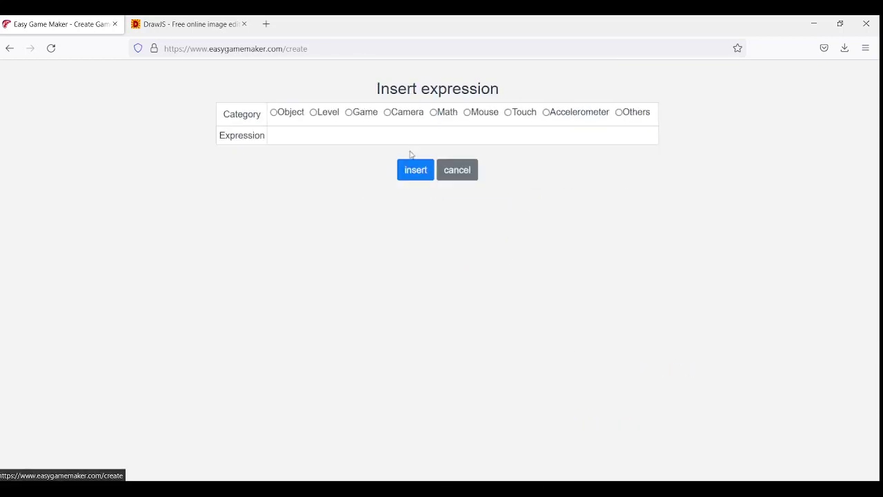
left_click(365, 116)
left_click(352, 135)
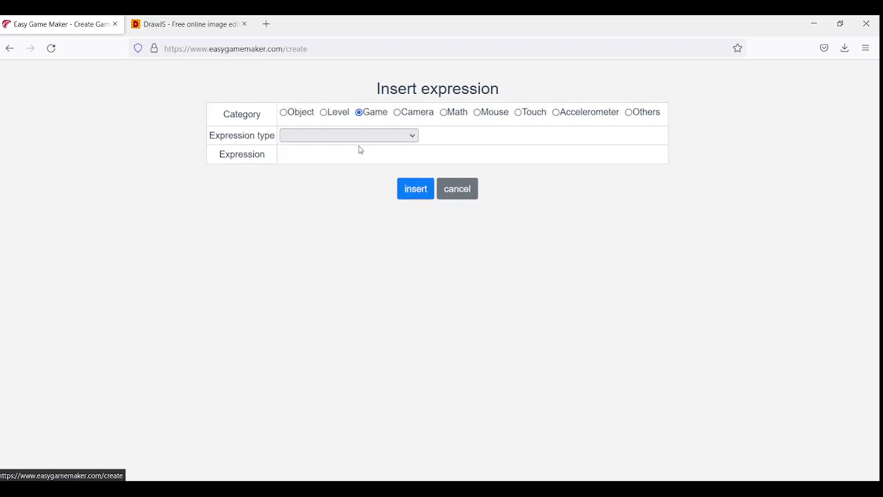
left_click(361, 148)
left_click(336, 158)
left_click(336, 174)
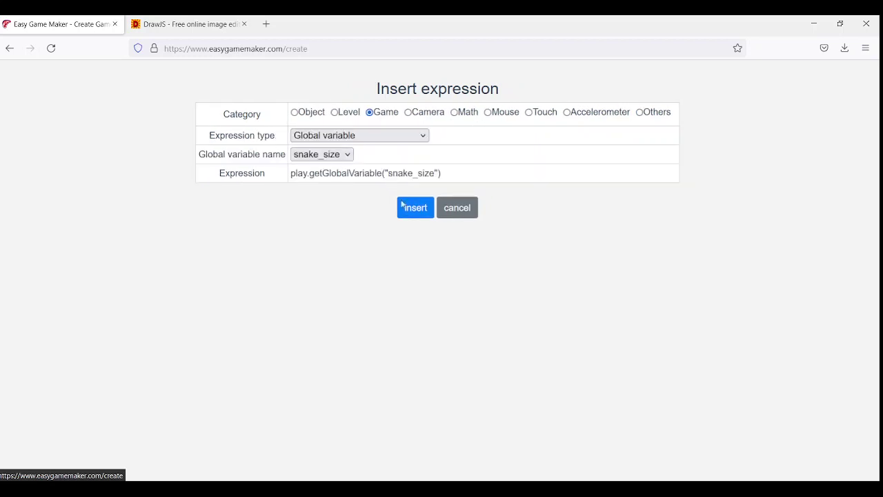
left_click(414, 208)
left_click(397, 214)
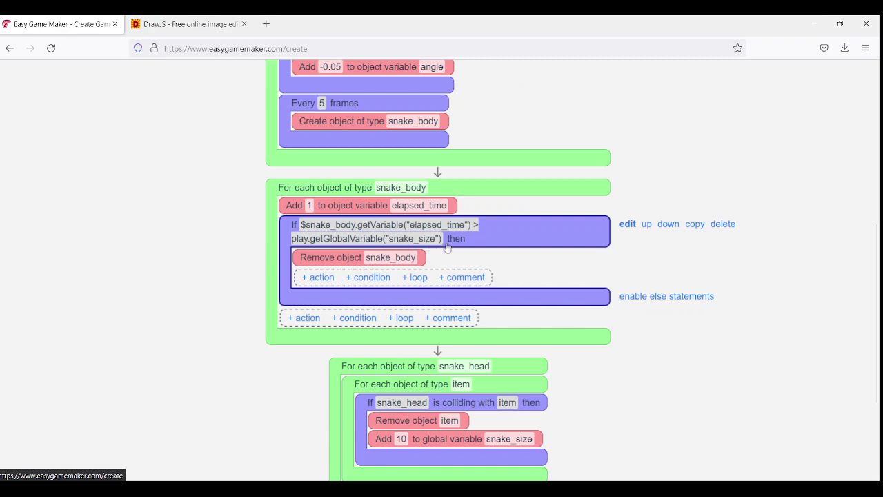
left_click(473, 238)
Play the game and steer the snake into the item to test its removal and the body growth, and return to the editor
scroll(531, 200, "up", 10)
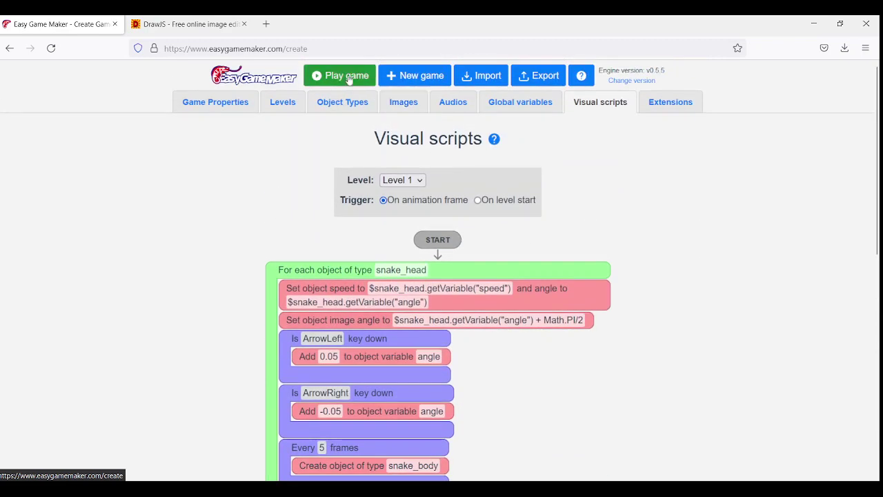
left_click(346, 73)
key("Right")
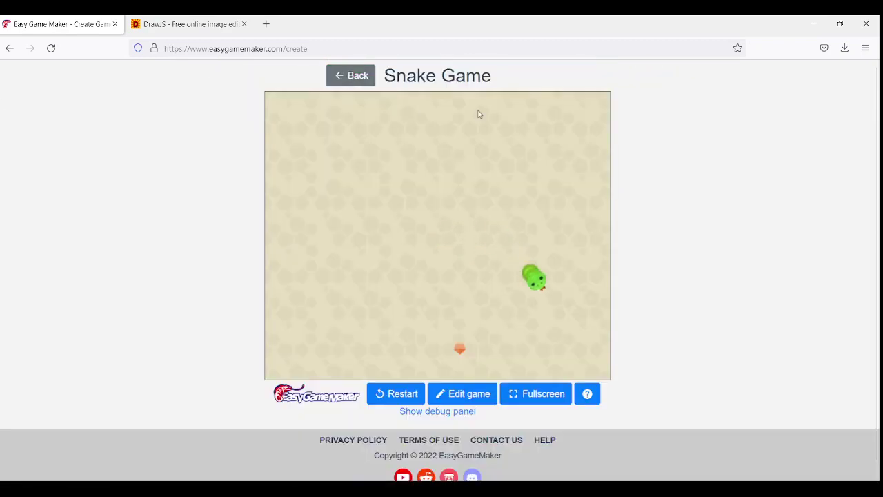
key("Right")
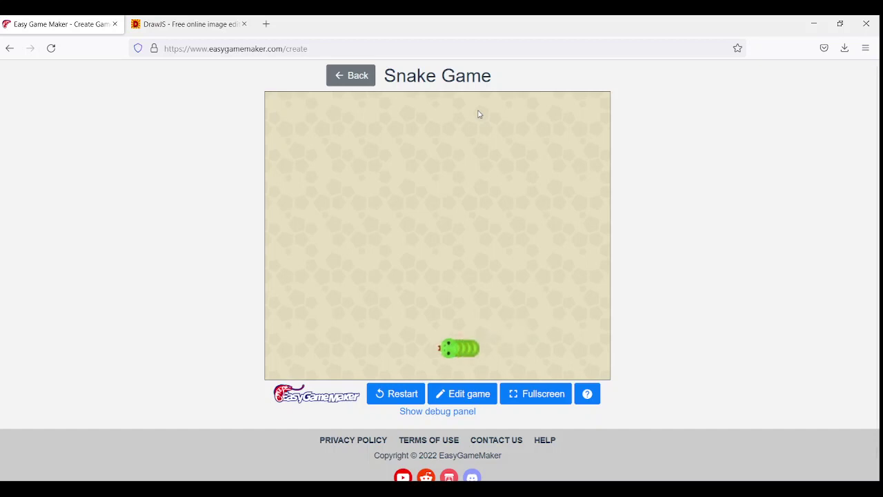
key("Right")
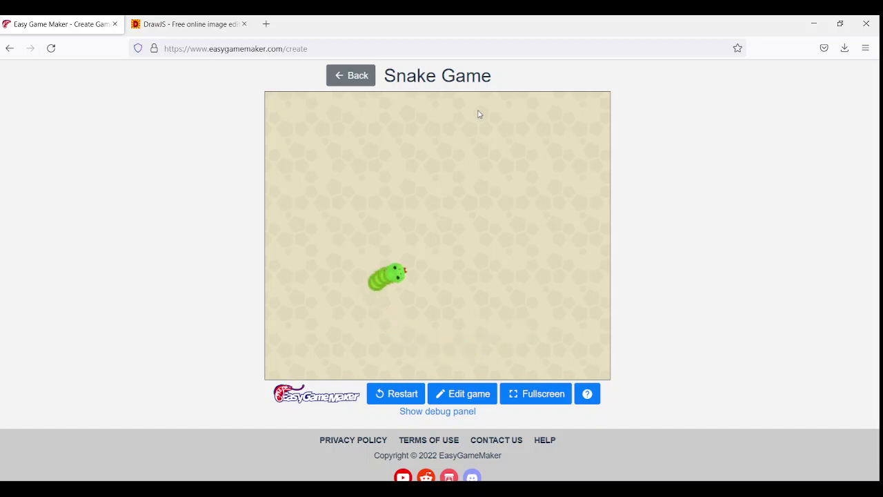
key("Left")
left_click(363, 77)
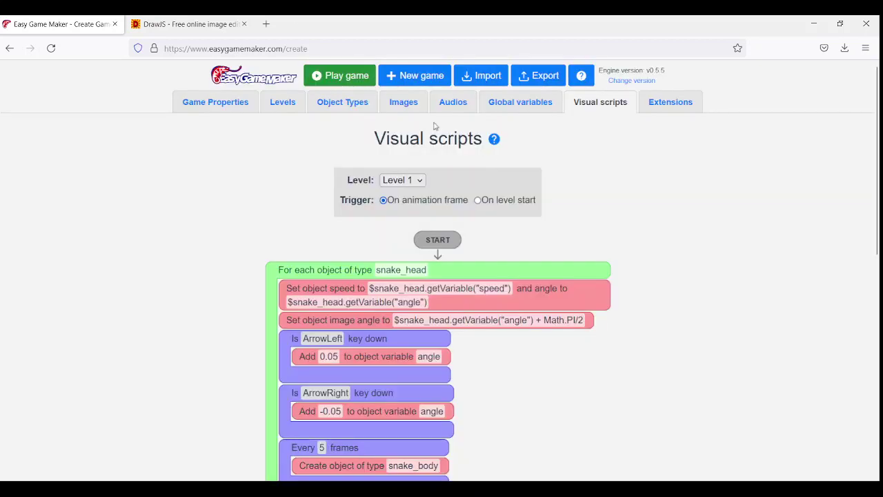
In the snake_head and item collision condition, add a Create object action for type item after the snake_size increase
scroll(673, 240, "down", 4)
scroll(673, 240, "down", 2)
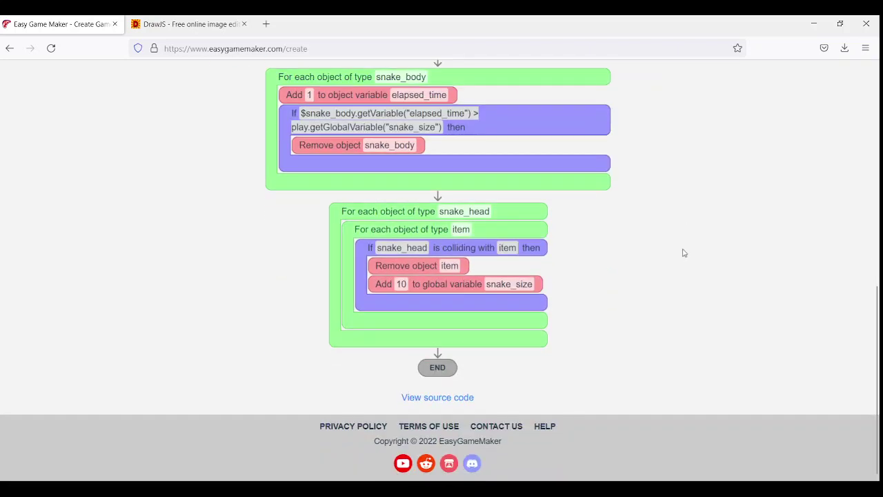
left_click(428, 288)
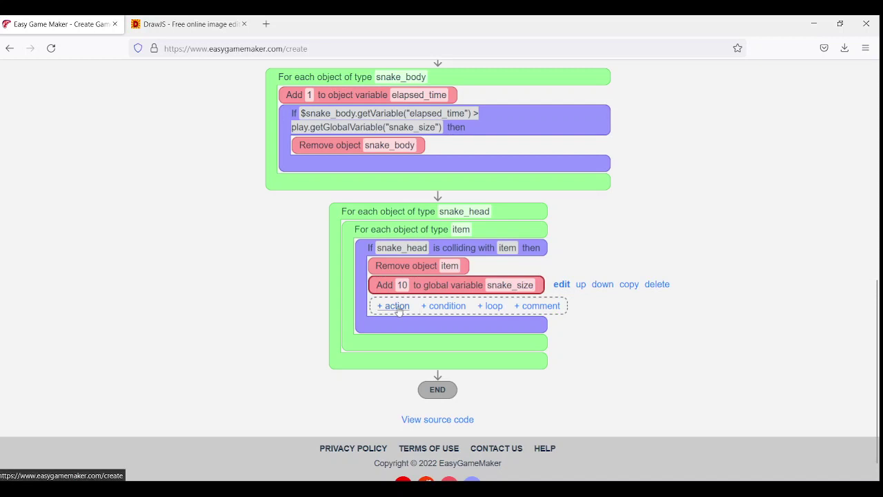
left_click(394, 307)
left_click(466, 303)
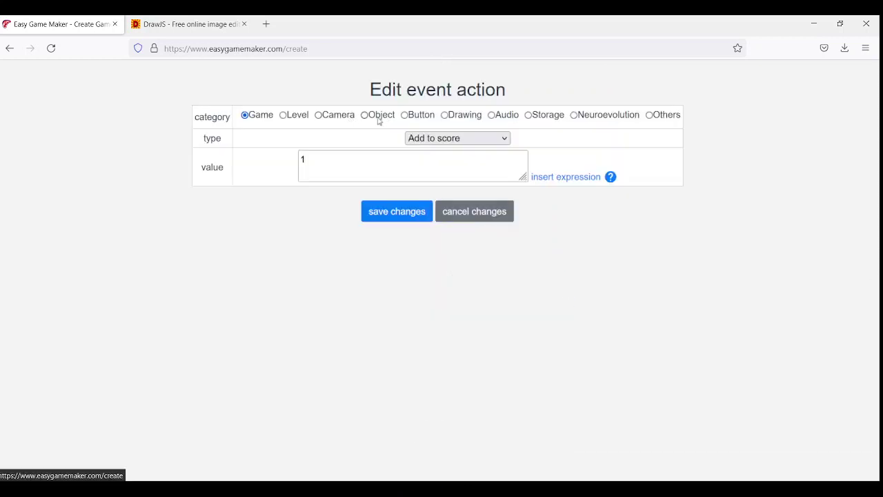
left_click(381, 120)
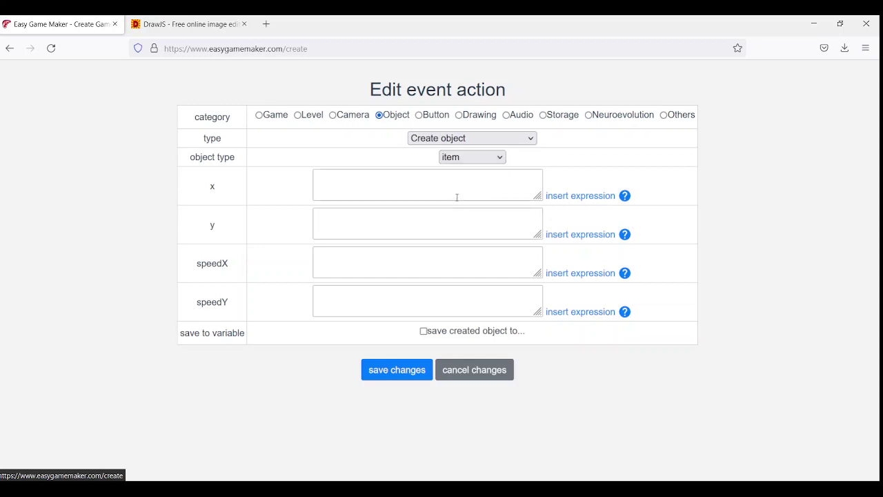
Set the new item's x to Math.random() * play.getCanvasWidth(), using the built-in Math and Game expressions
left_click(476, 194)
left_click(590, 197)
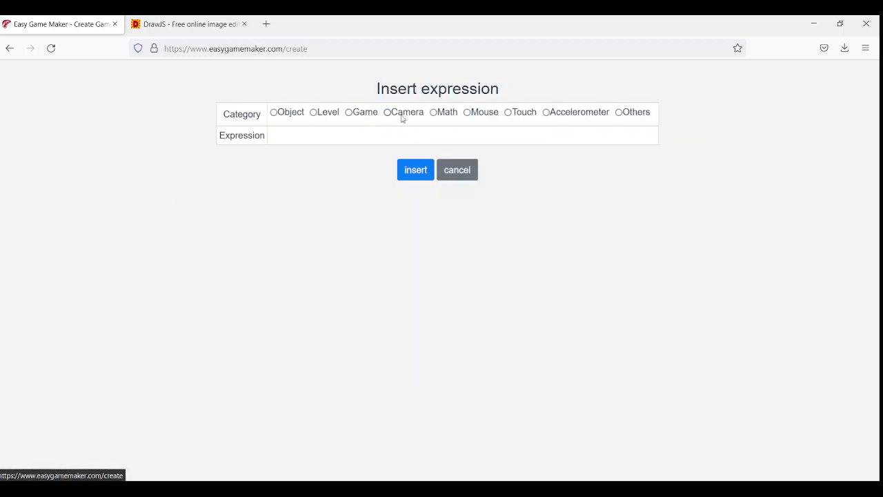
left_click(446, 113)
left_click(404, 138)
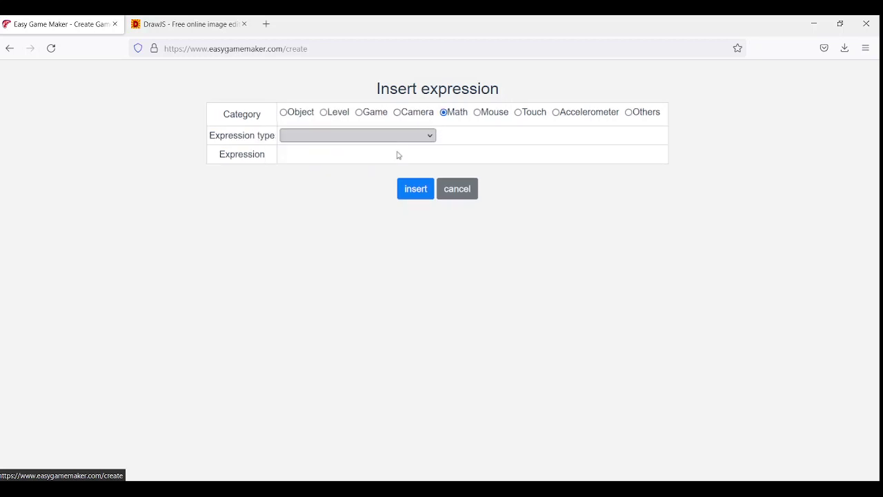
left_click(399, 154)
left_click(409, 189)
left_click(482, 189)
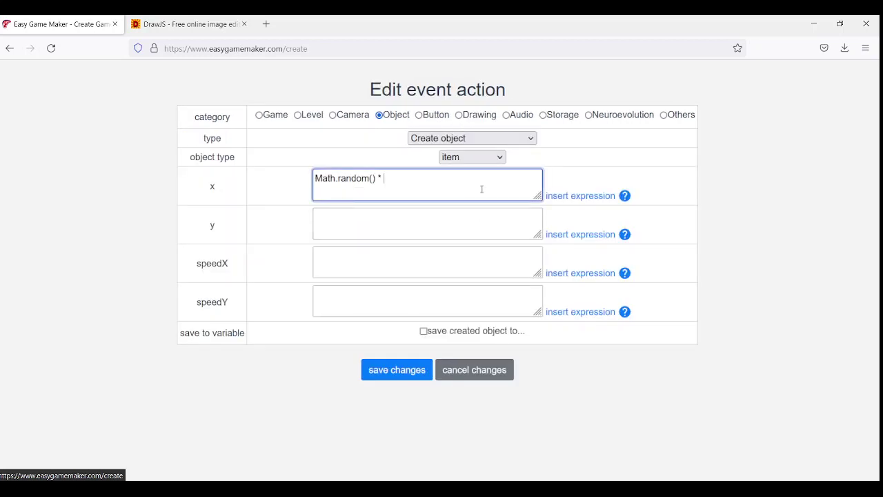
left_click(585, 197)
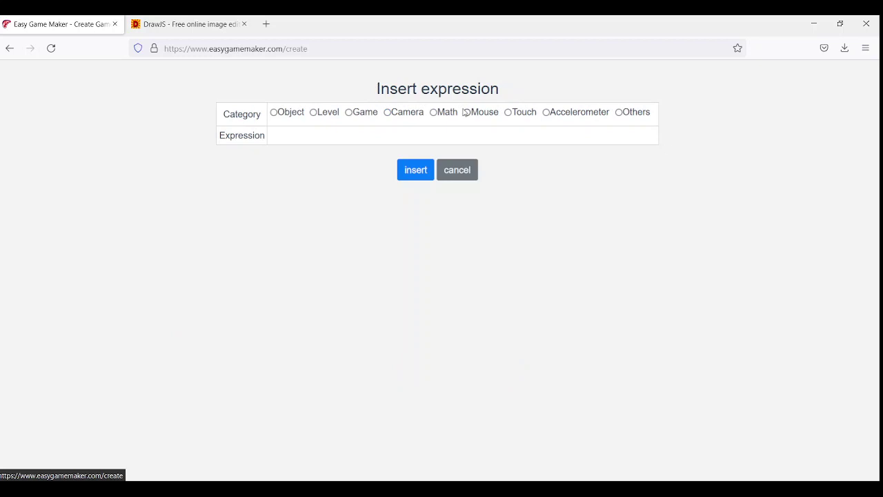
left_click(360, 115)
left_click(365, 136)
left_click(338, 256)
left_click(414, 190)
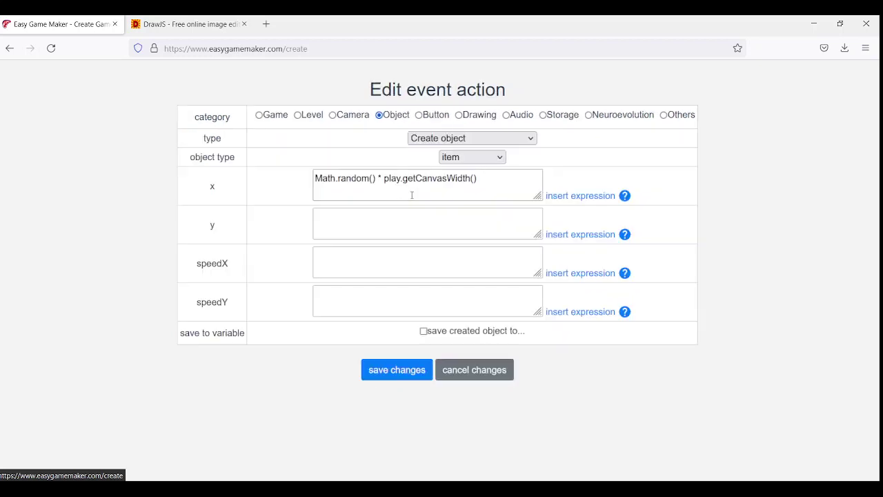
Set the new item's y to Math.random() * play.getCanvasHeight(), reusing the random part of the x expression
left_click_drag(387, 178, 302, 178)
key("ctrl+c")
left_click(394, 225)
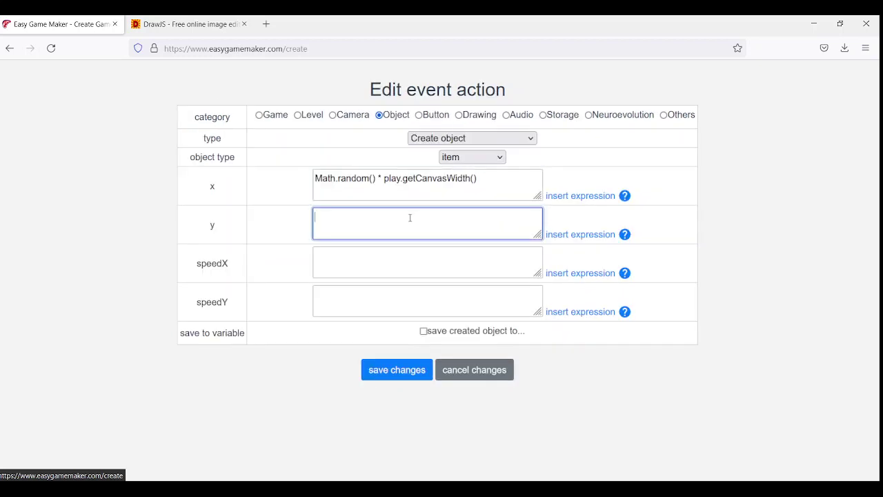
key("ctrl+v")
left_click(575, 236)
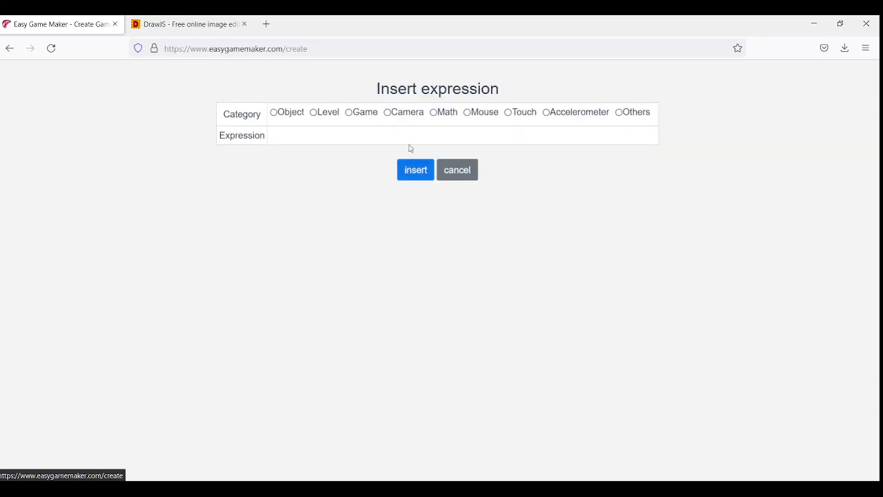
left_click(349, 113)
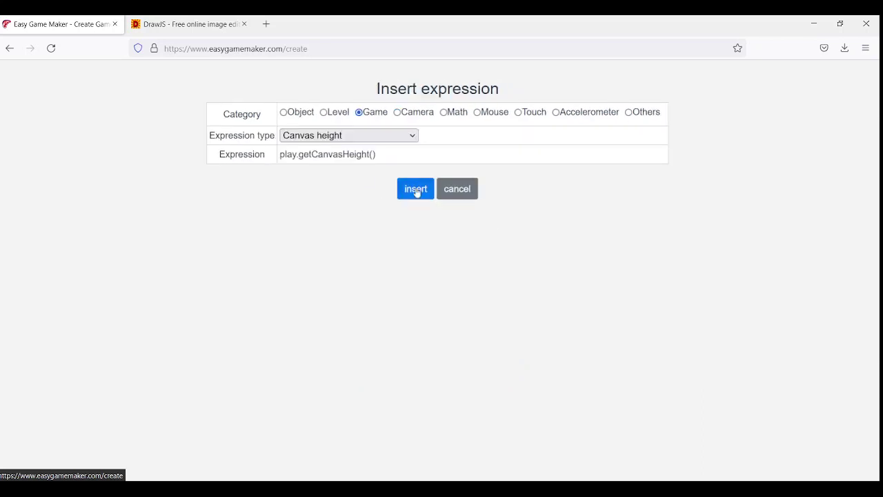
left_click(414, 189)
Set speedX and speedY of the created item to 0 and save the action
left_click(361, 262)
type("0")
left_click(384, 304)
type("0")
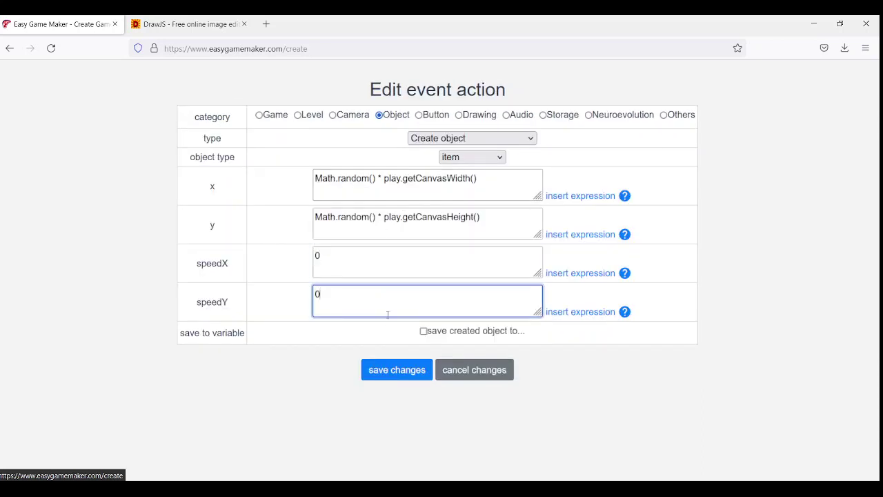
left_click(394, 371)
Review the visual script's snake_head, snake_body and item collision blocks
scroll(427, 269, "up", 15)
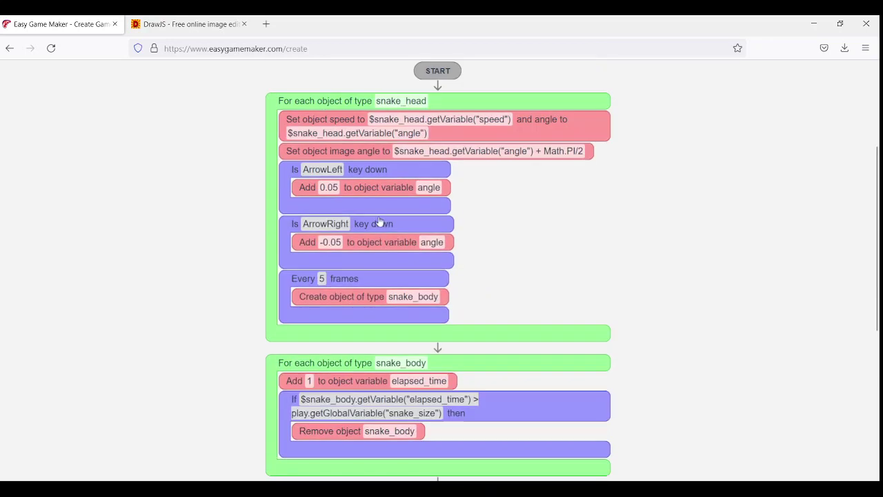
scroll(421, 262, "down", 15)
scroll(414, 258, "up", 2)
scroll(412, 257, "up", 1)
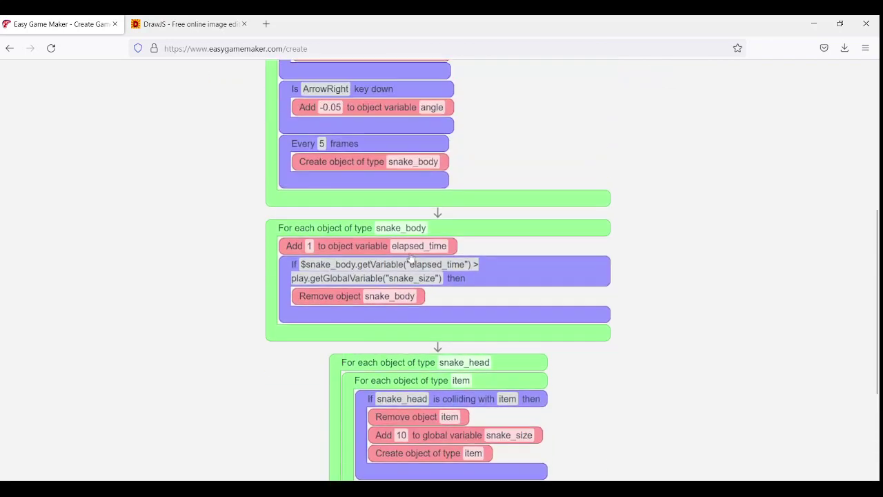
scroll(405, 251, "up", 4)
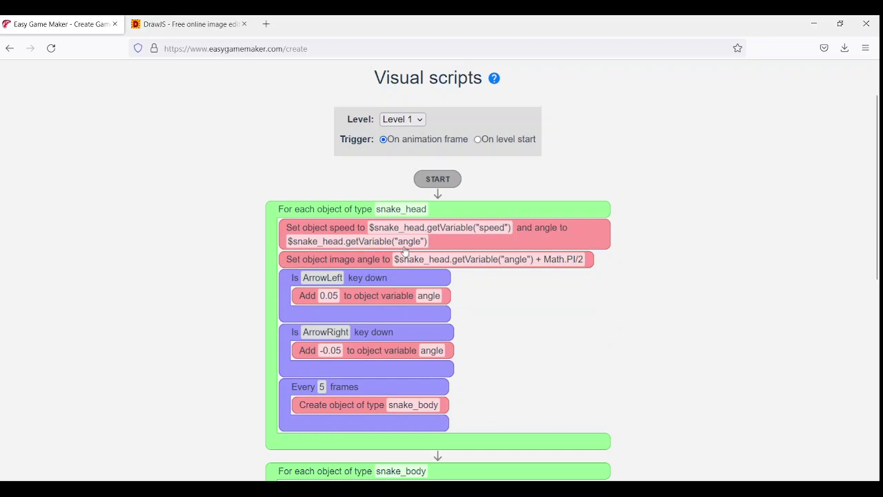
scroll(406, 252, "down", 4)
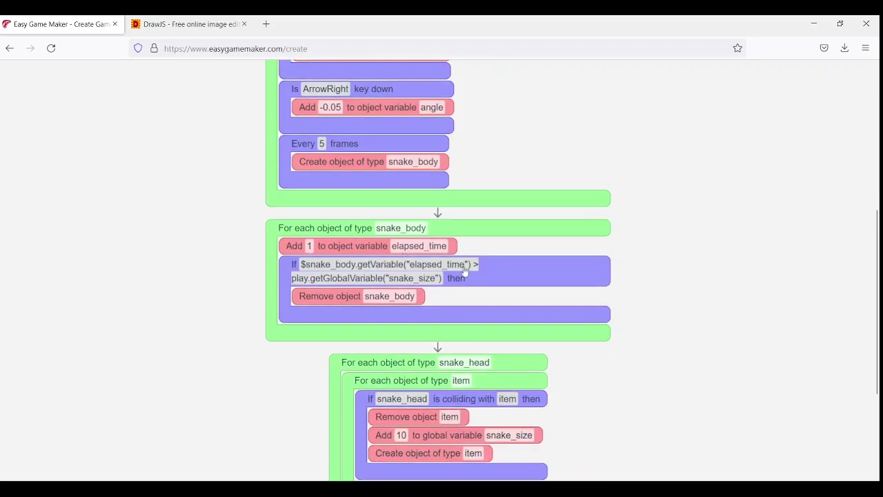
Add a Play audio action after the item creation in the collision condition and open its audio selection
scroll(423, 301, "down", 3)
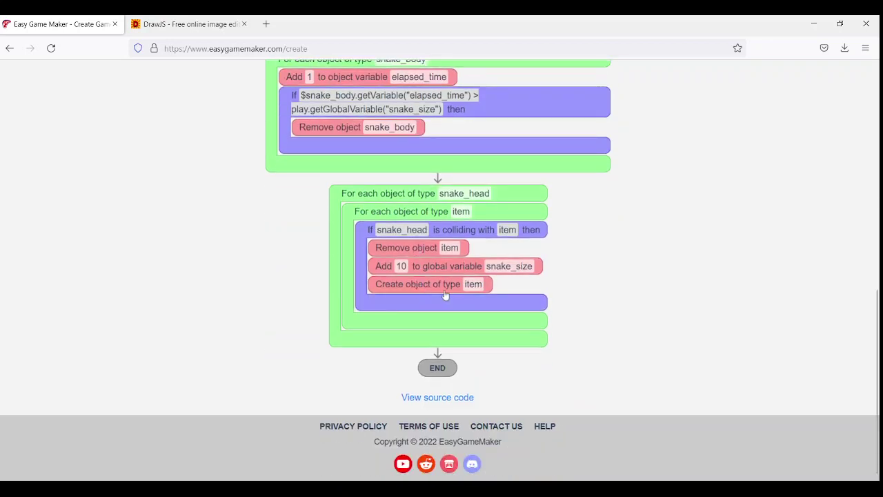
left_click(395, 308)
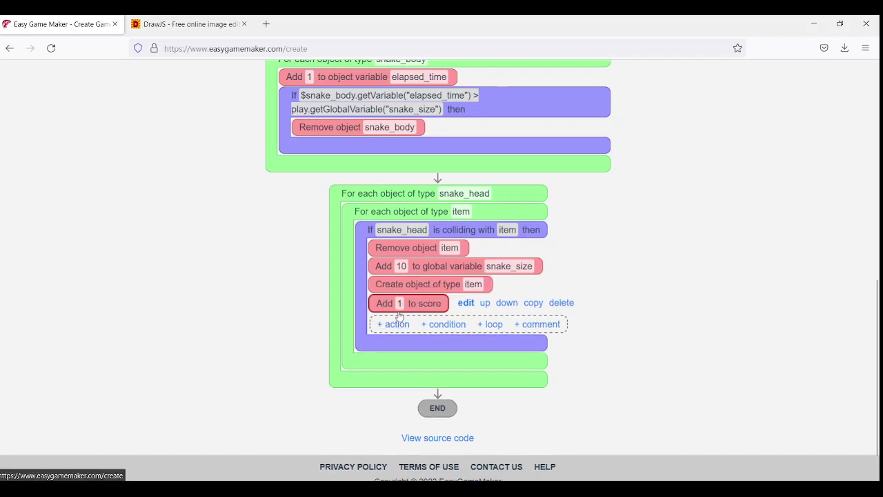
left_click(466, 303)
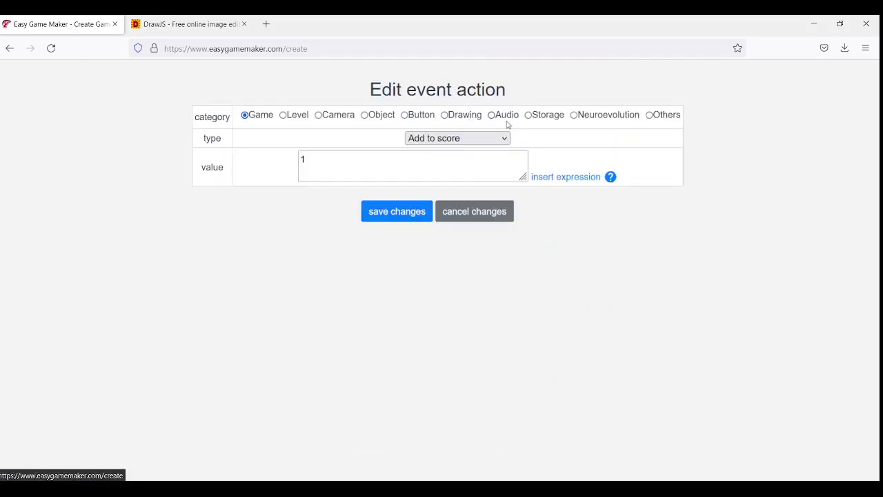
left_click(506, 121)
left_click(473, 137)
left_click(469, 156)
left_click(542, 157)
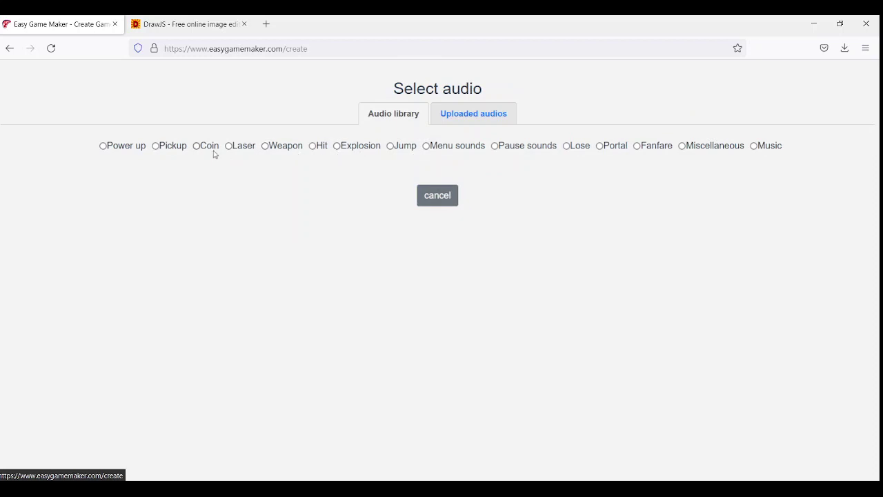
Listen to the Pickup sounds pickup1.ogg to pickup4.ogg in the audio library
left_click(172, 147)
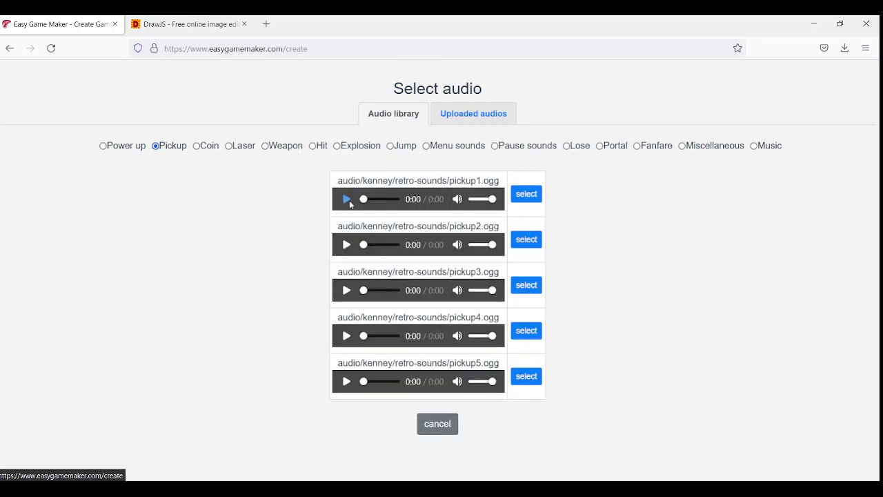
left_click(347, 200)
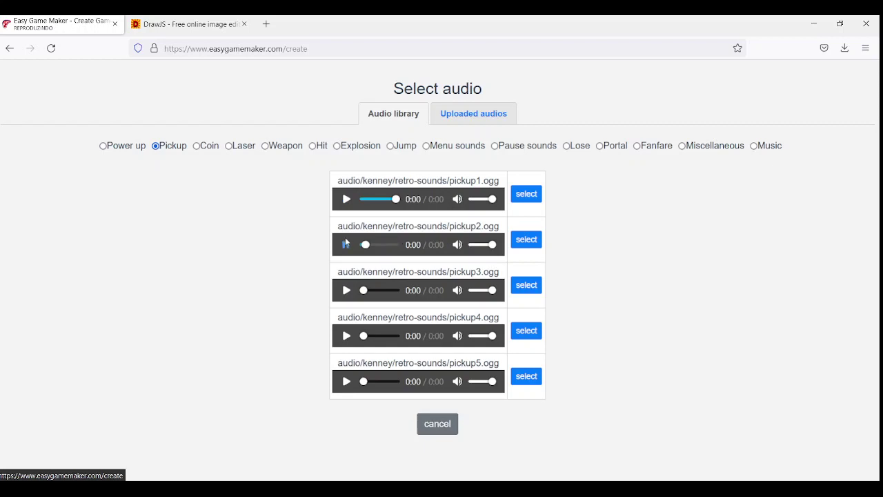
left_click(347, 290)
left_click(347, 337)
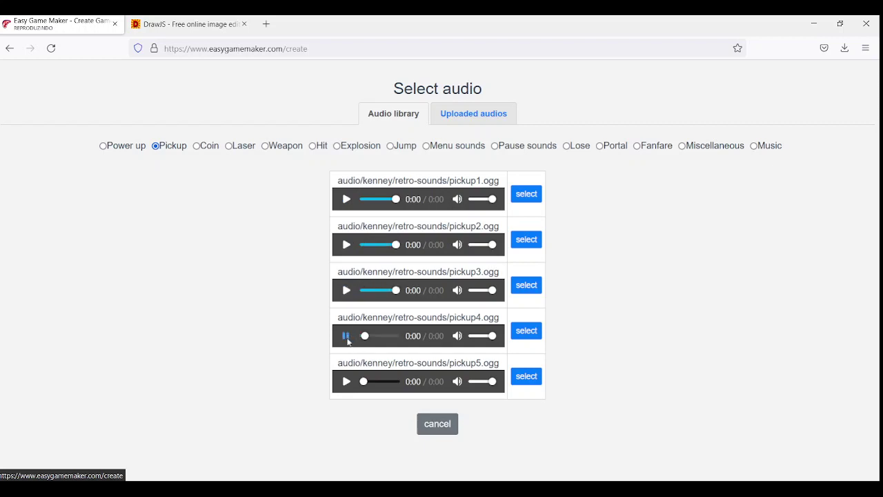
Preview the Power up sounds, choose sfx_sounds_powerup5.wav for the Play audio action and save it
left_click(141, 146)
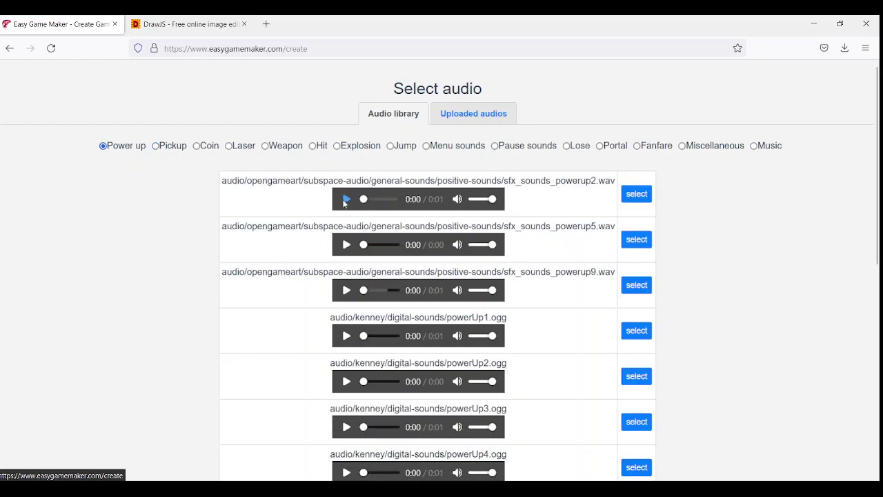
left_click(346, 199)
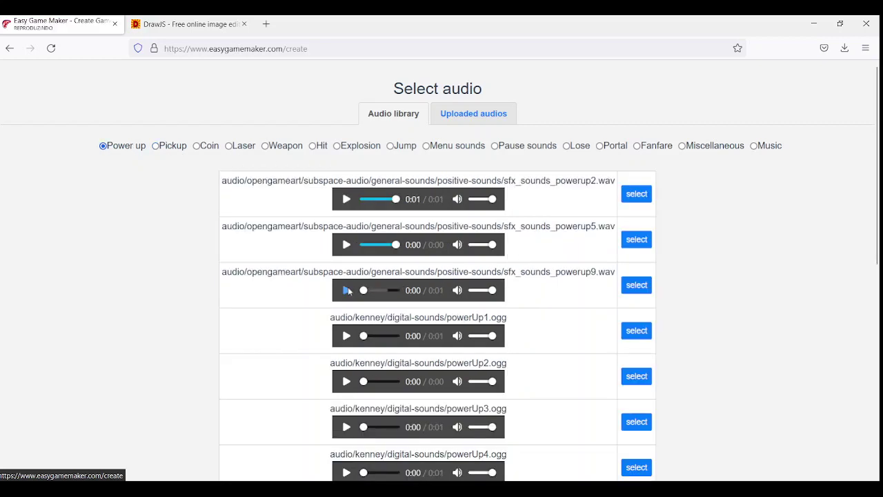
left_click(637, 239)
left_click(396, 258)
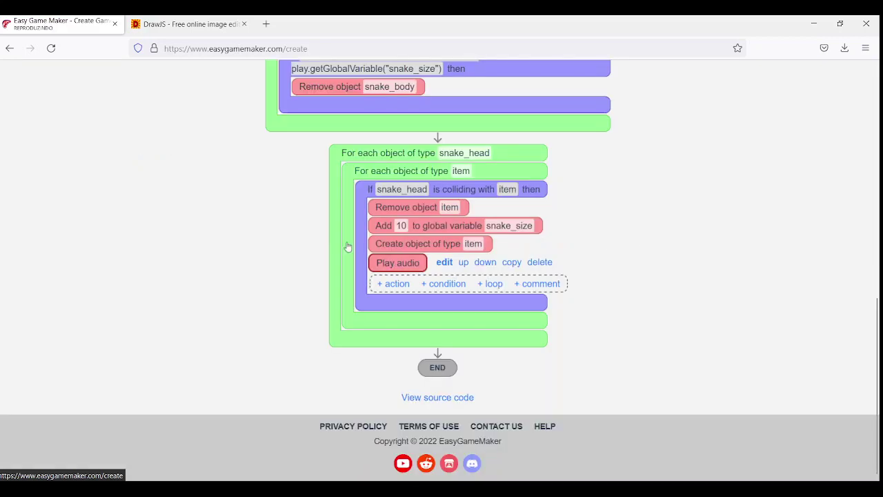
Play-test the Snake game, steering the snake into several items to check the pickup sound and growth, and return to the editor
scroll(387, 268, "up", 10)
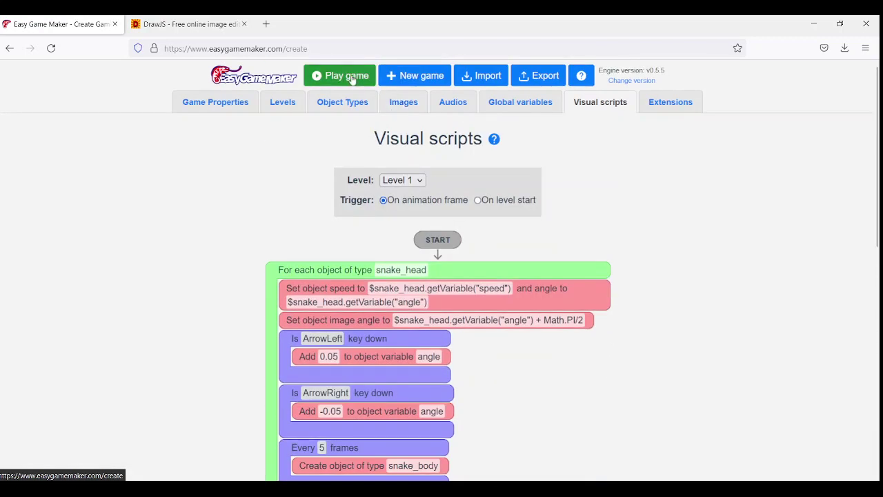
left_click(338, 75)
key("Down")
key("Left")
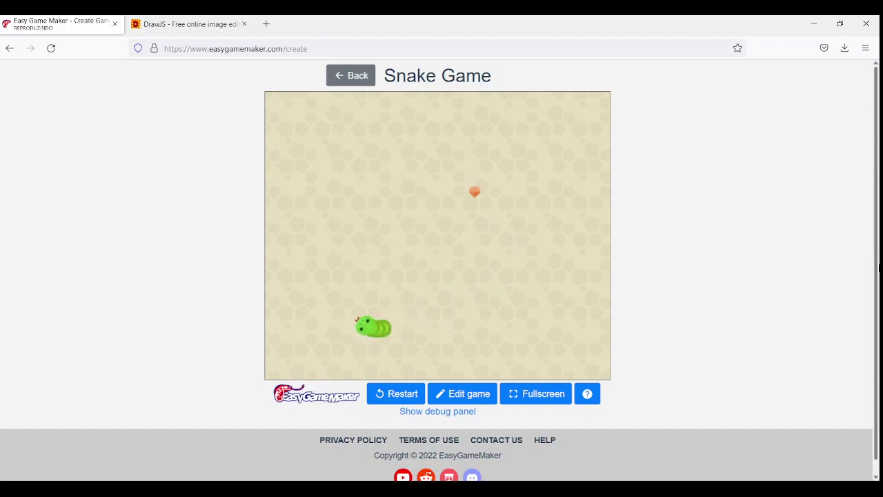
key("Up")
key("Right")
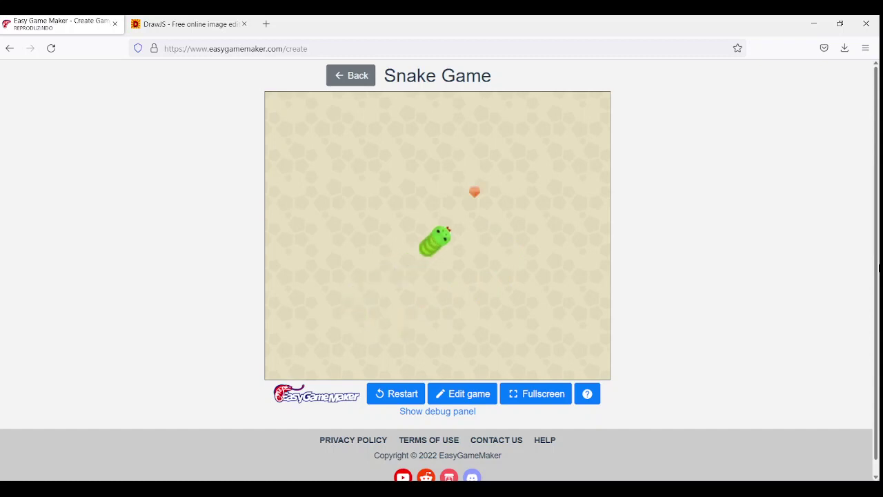
key("Left")
key("Down")
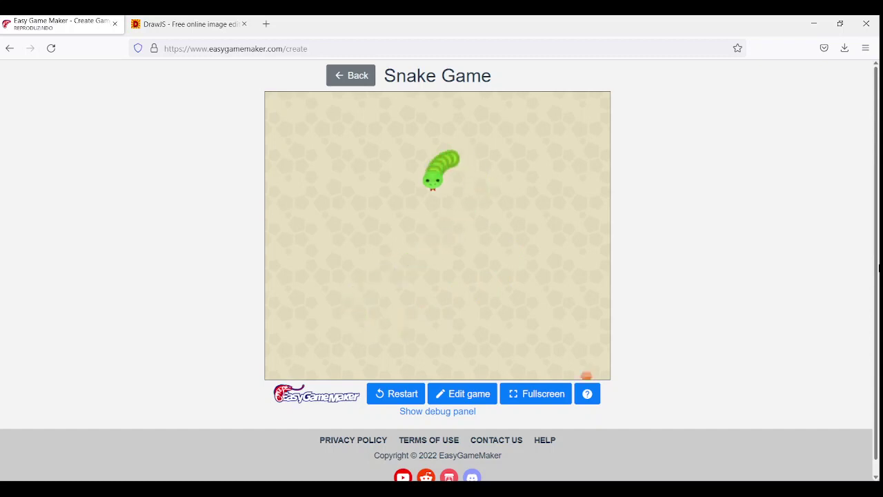
key("Right")
key("Down")
key("Right")
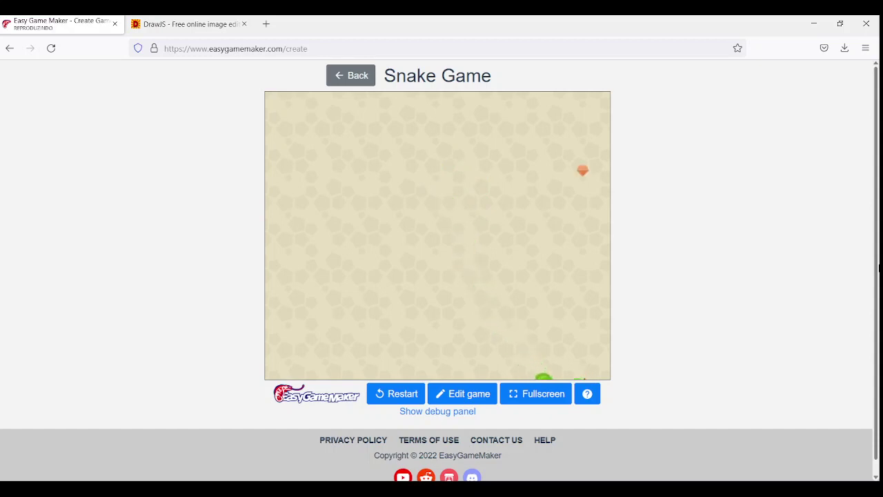
key("Up")
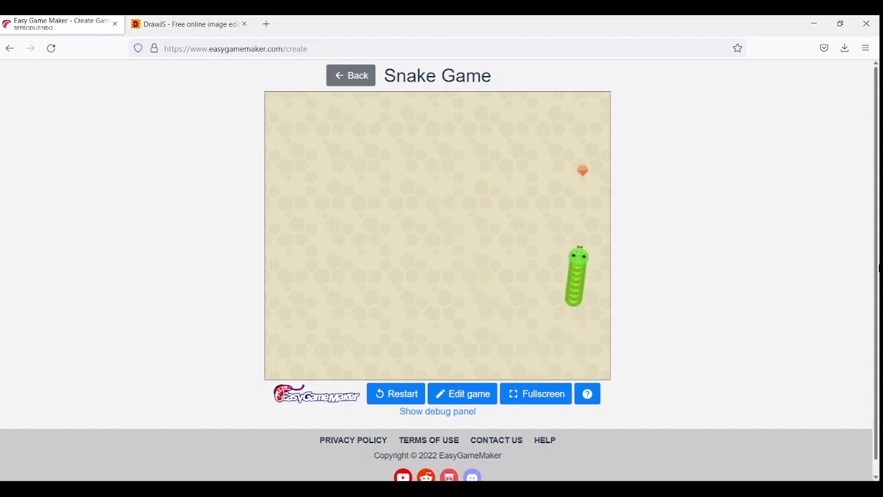
key("Left")
key("Down")
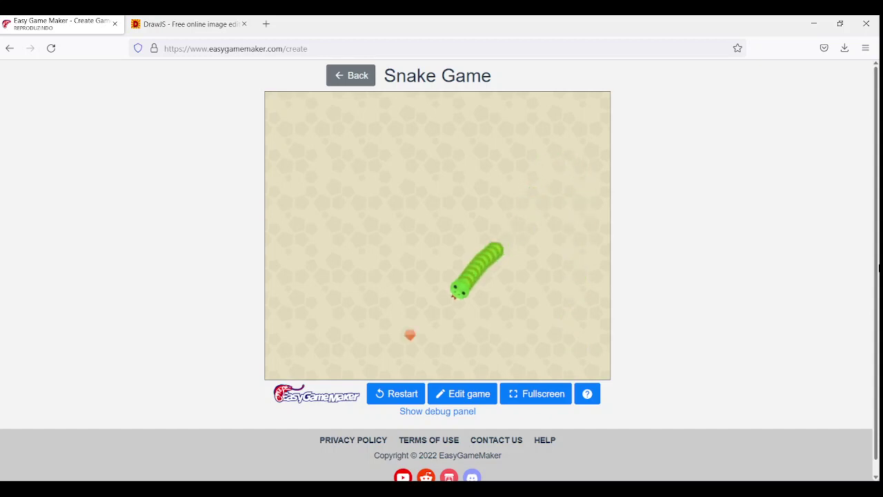
key("Right")
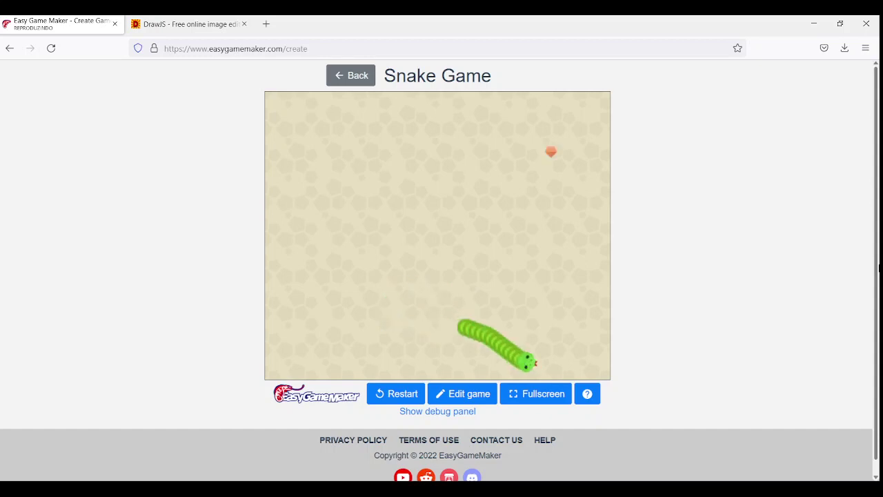
key("Up")
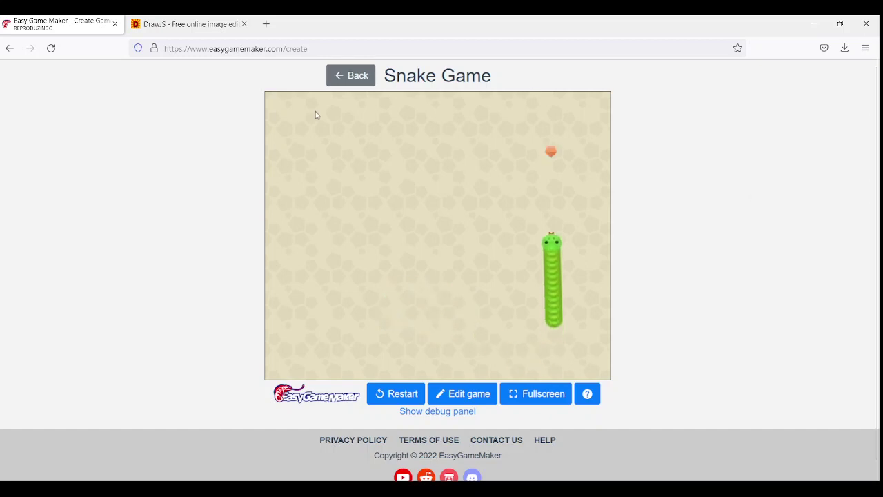
left_click(355, 76)
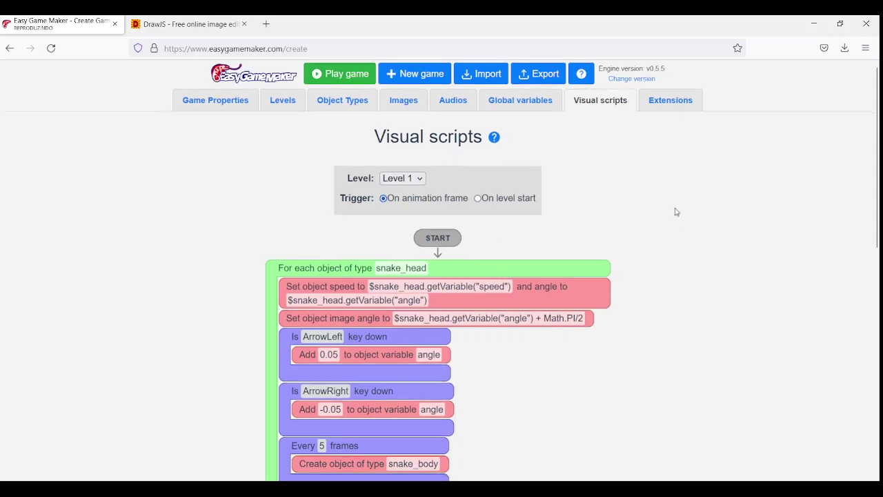
Add an Object loop over all objects of type snake_head at the end of the visual script
scroll(674, 211, "down", 7)
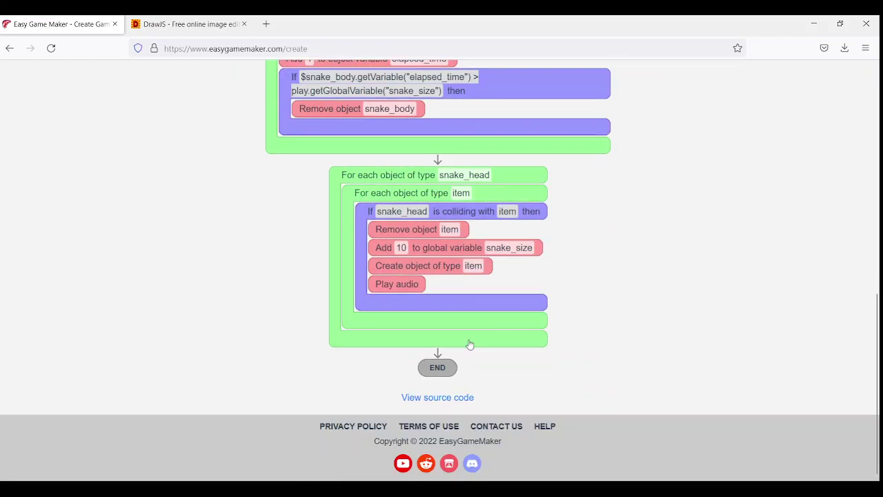
left_click(464, 390)
left_click(498, 369)
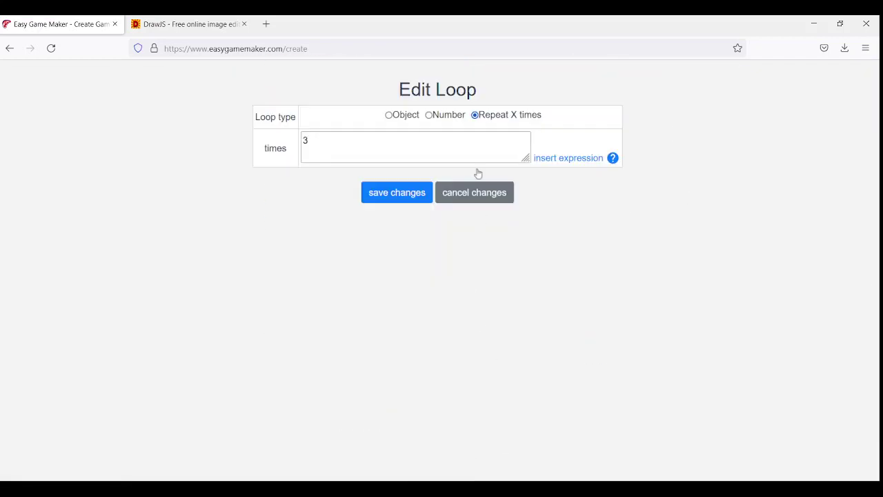
left_click(414, 115)
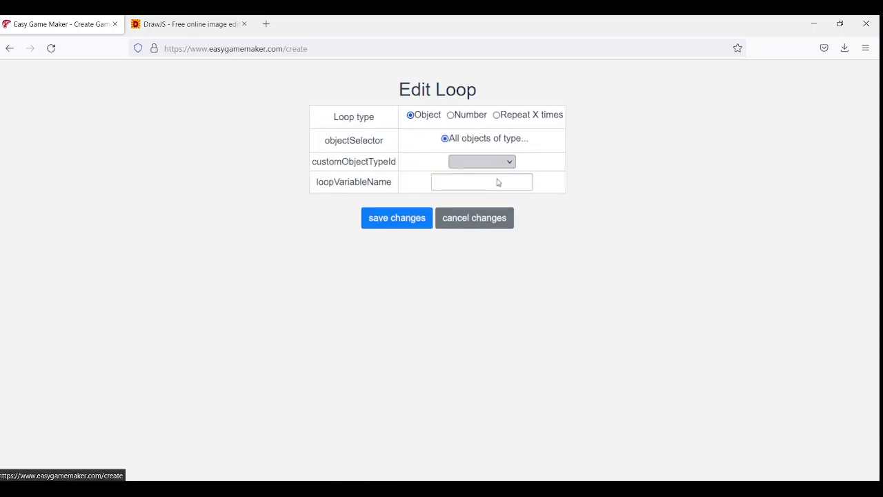
left_click(422, 217)
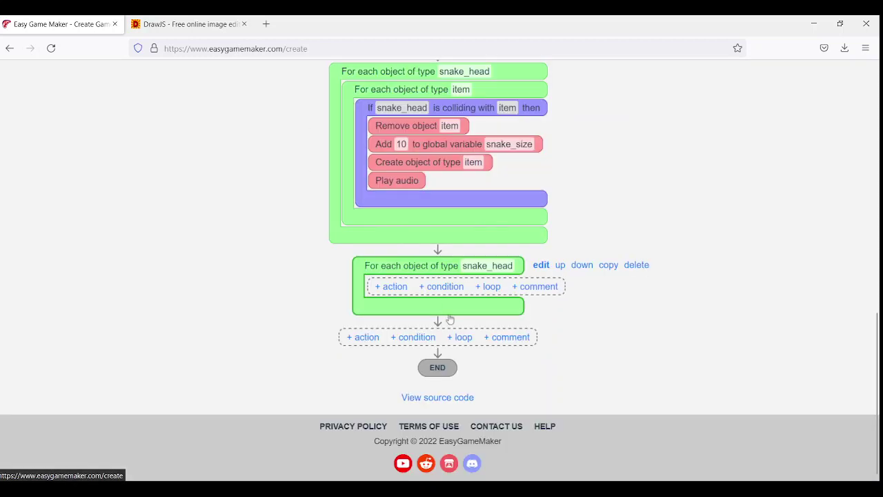
Nest an Object loop over all objects of type snake_body inside the new snake_head loop
left_click(491, 288)
left_click(470, 281)
left_click(407, 115)
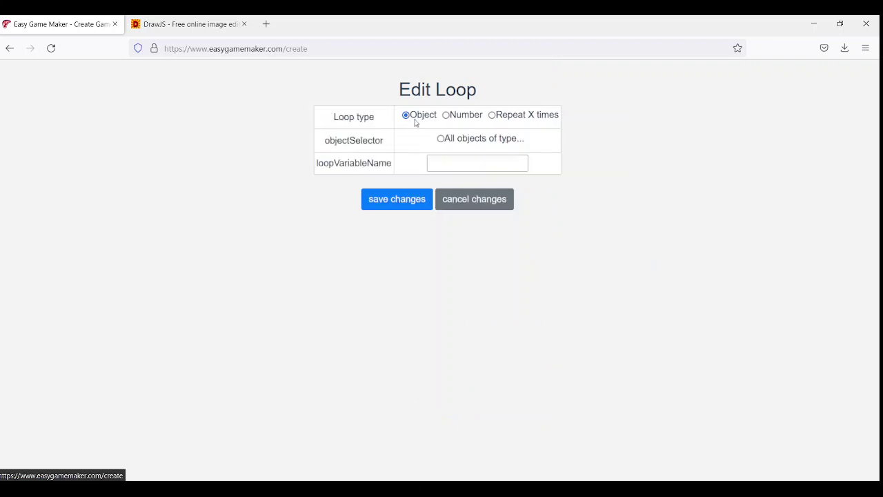
left_click(457, 139)
left_click(408, 226)
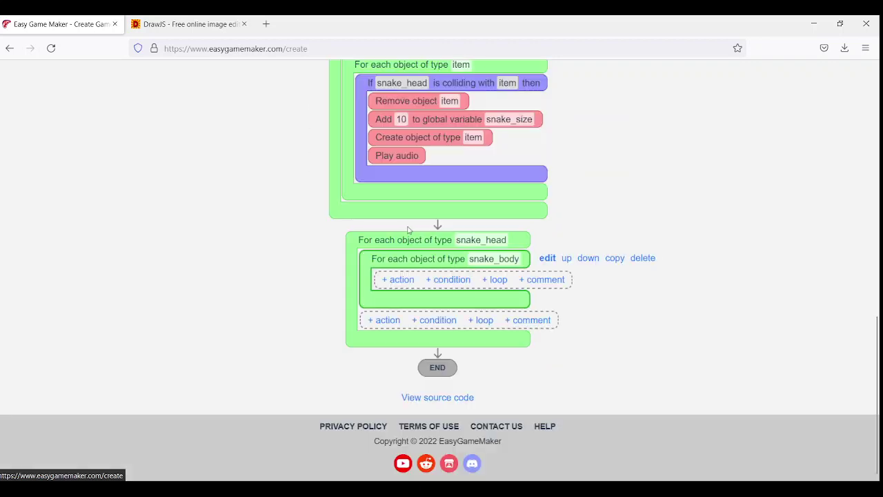
Add a Collision condition inside the snake_body loop between the loop objects snake_body and snake_head
left_click(459, 281)
left_click(458, 273)
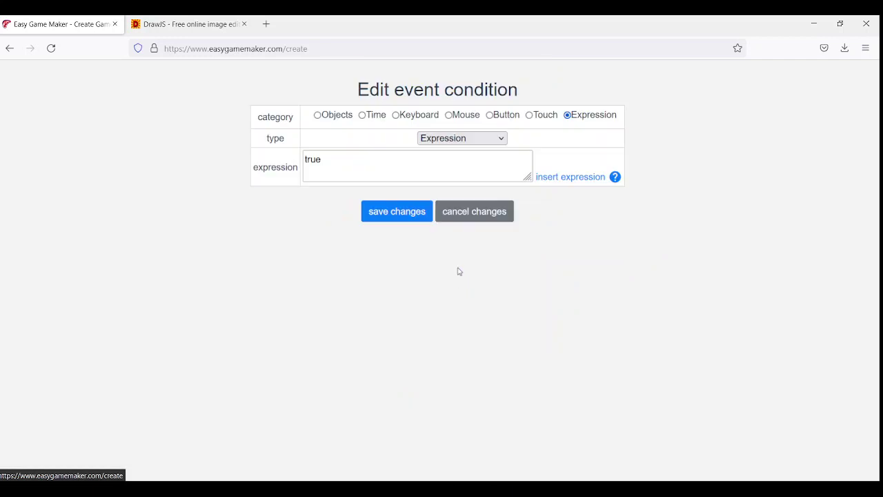
left_click(329, 117)
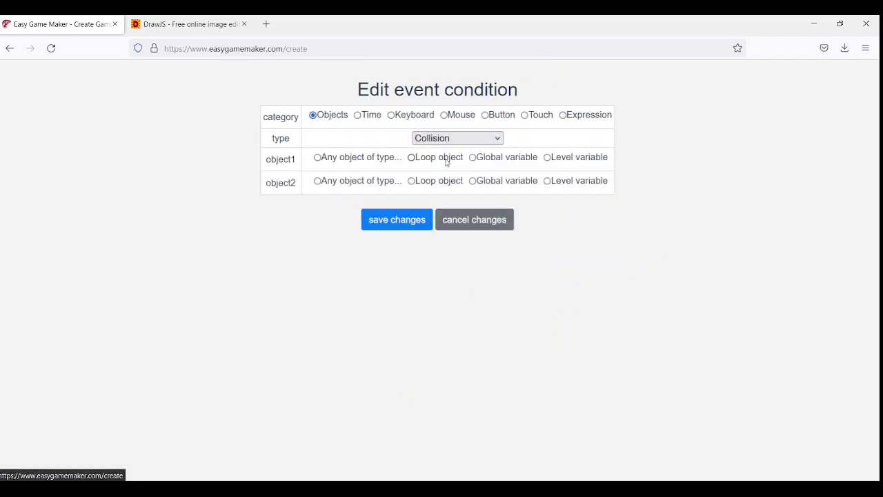
left_click(435, 158)
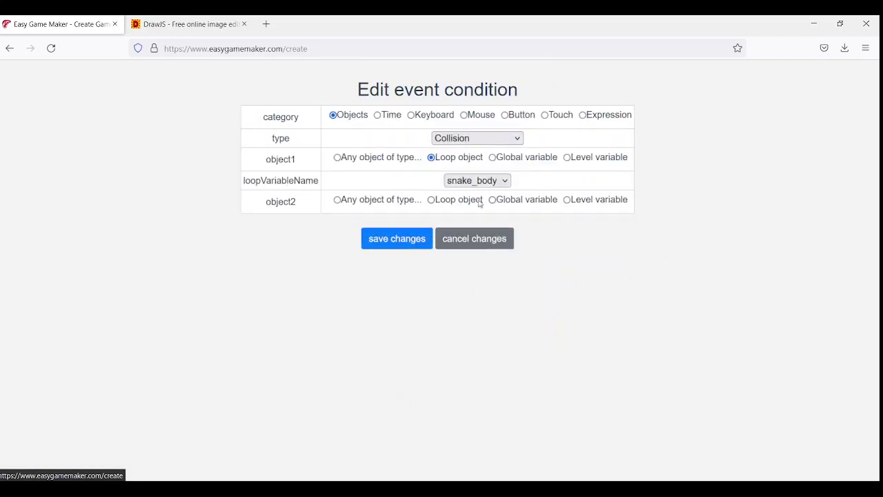
left_click(459, 200)
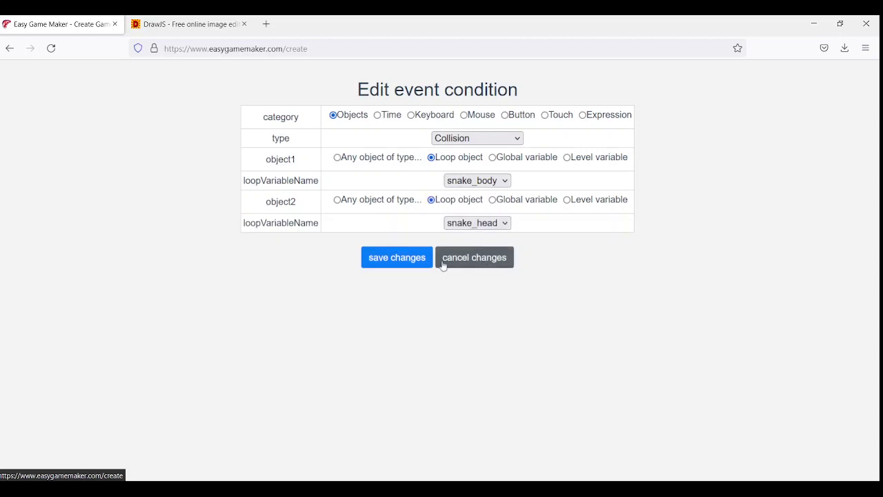
left_click(391, 261)
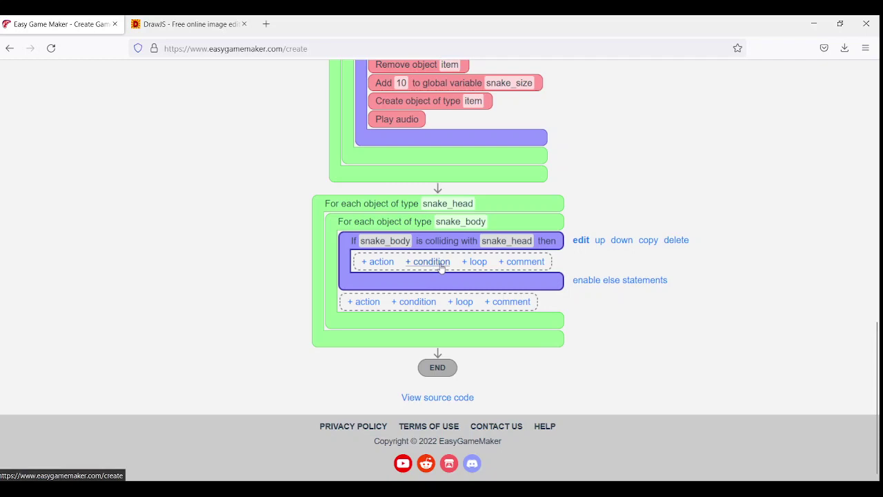
Delete the unused object variable variable01 from the snake_body object type
scroll(441, 268, "up", 10)
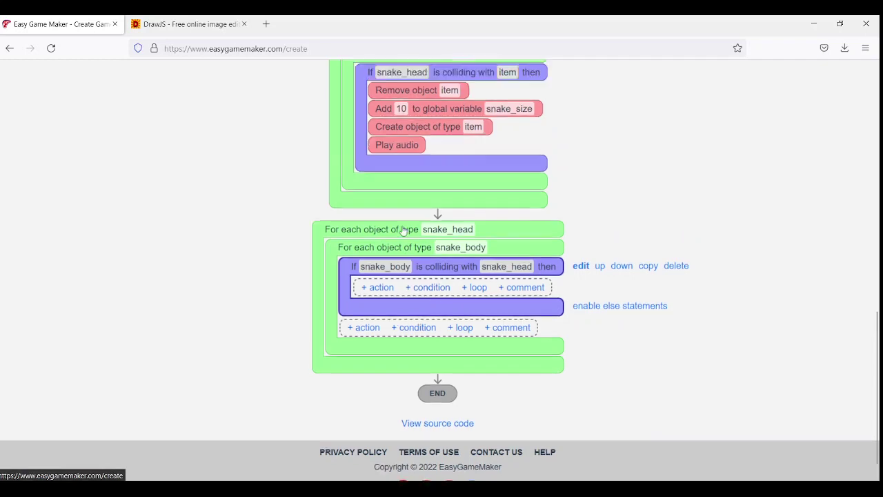
left_click(350, 109)
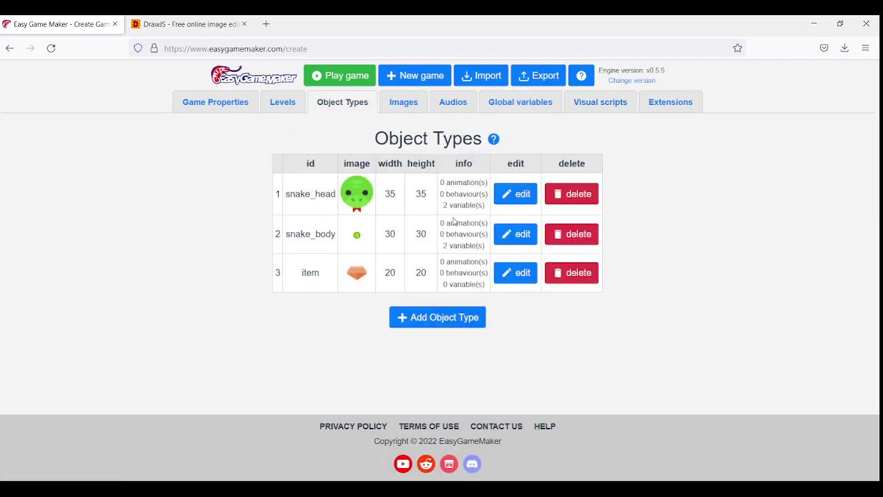
left_click(512, 238)
left_click(559, 118)
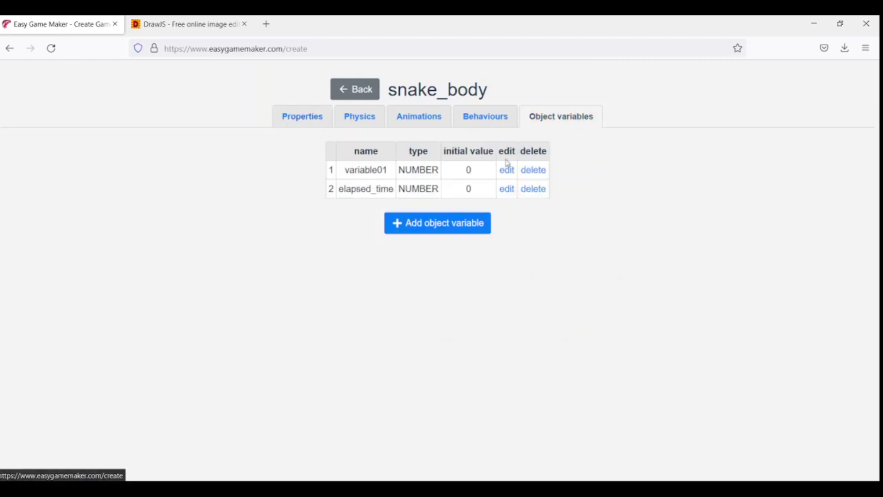
left_click_drag(345, 189, 384, 190)
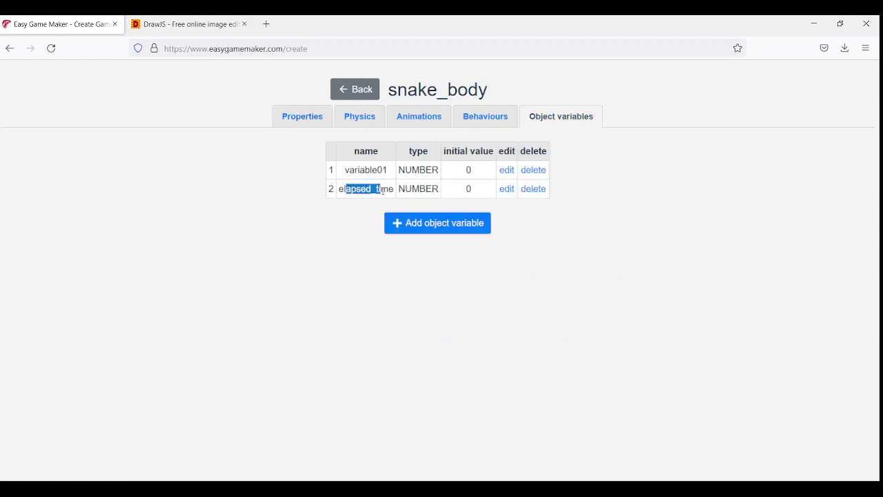
left_click(533, 170)
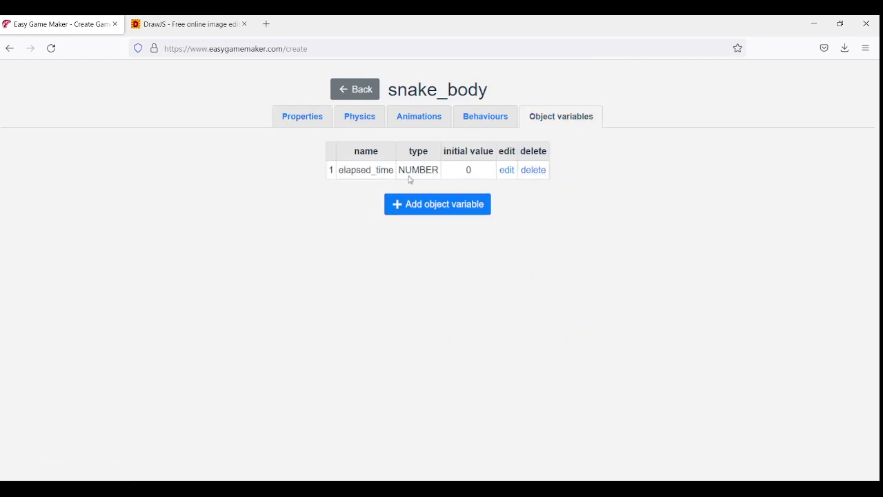
left_click(365, 91)
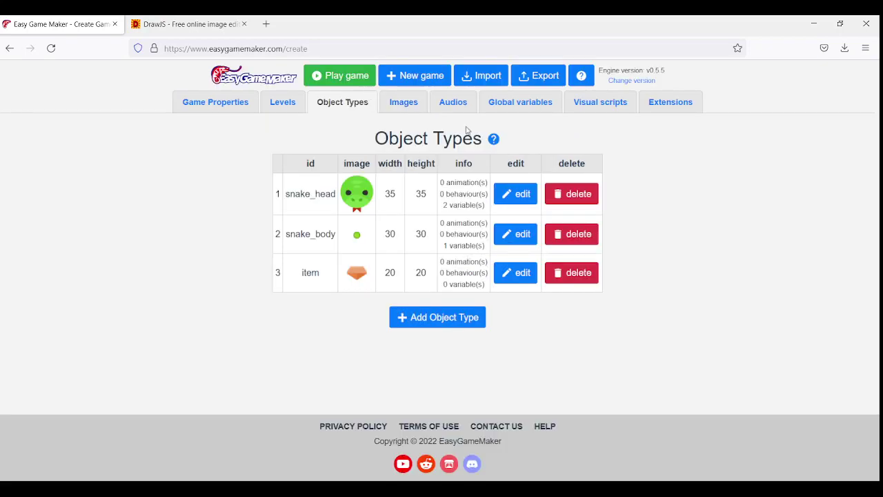
Nest an expression condition $snake_body.getVariable("elapsed_time") > 100 inside the snake_body and snake_head collision condition of the visual script
left_click(600, 102)
scroll(559, 233, "down", 10)
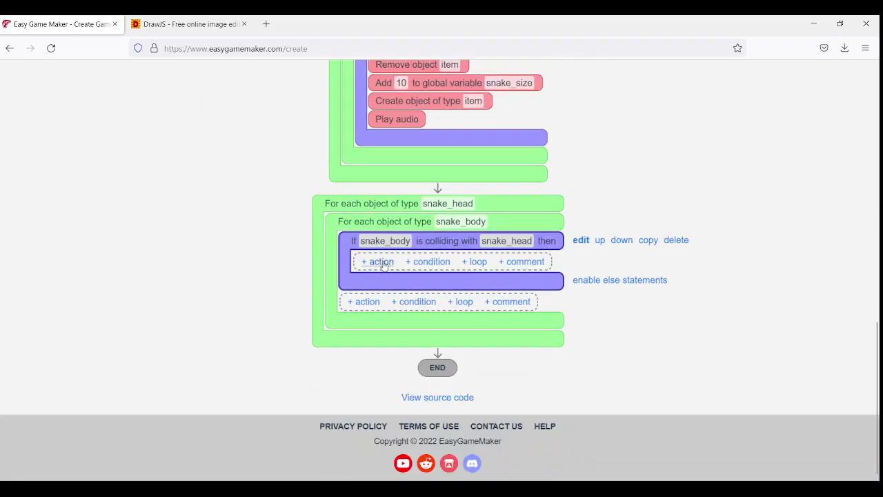
left_click(438, 260)
left_click(442, 258)
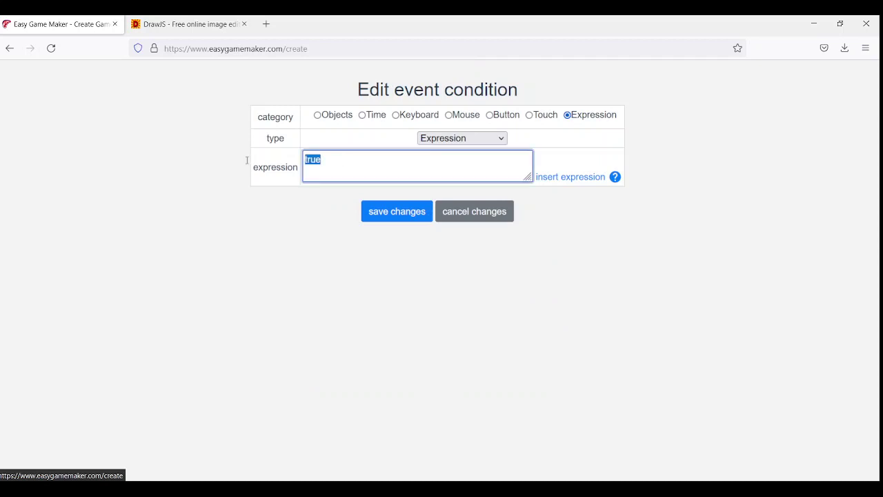
key("Delete")
left_click(589, 180)
left_click(289, 114)
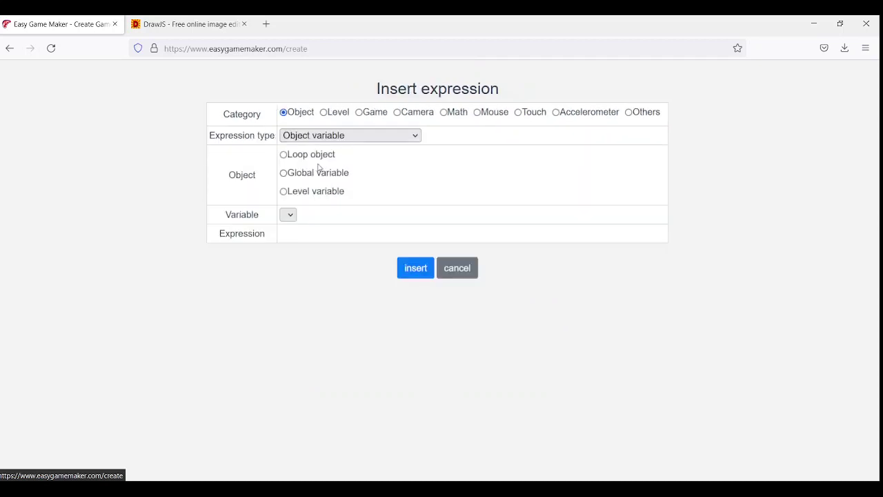
left_click(315, 159)
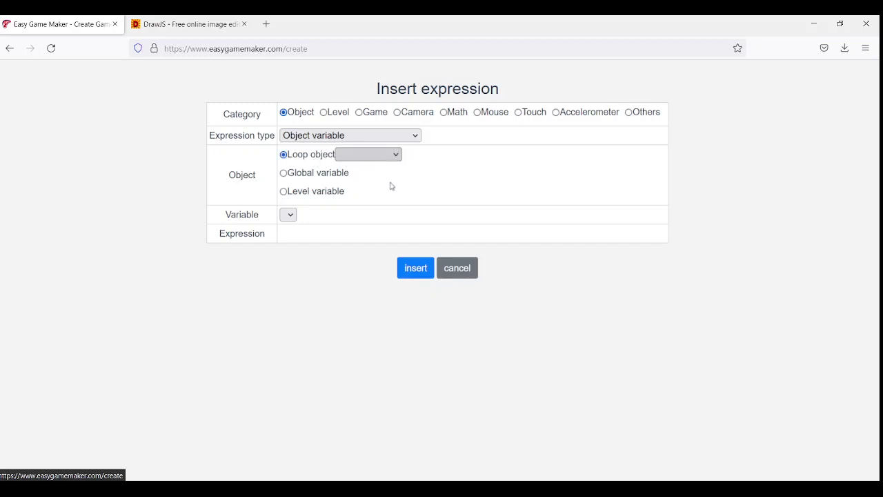
left_click(416, 269)
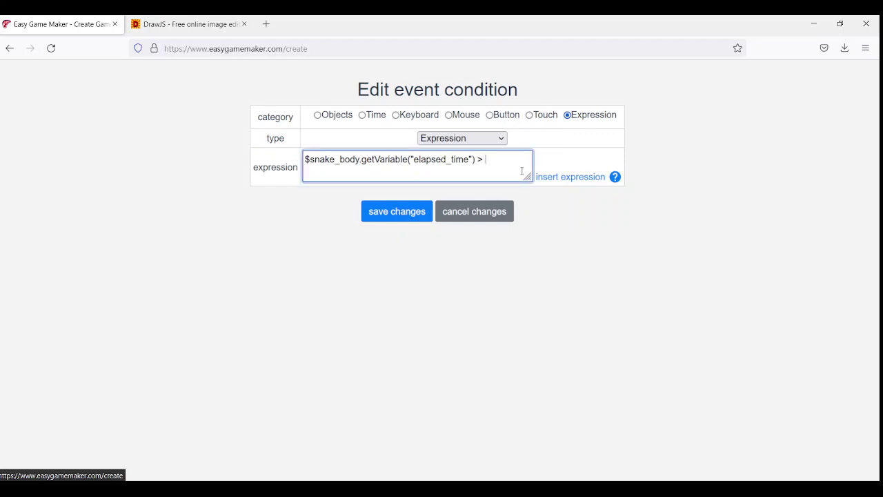
left_click(406, 219)
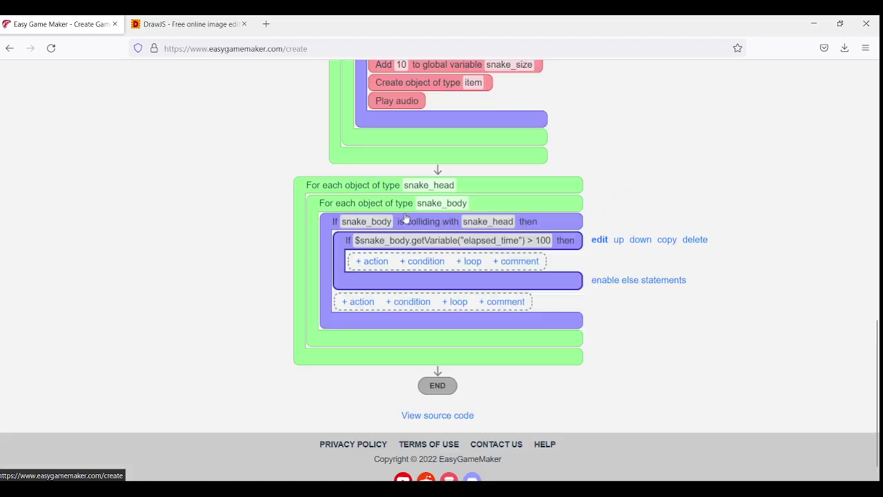
Add a Remove object action for the loop object snake_head inside the elapsed_time > 100 condition
left_click(373, 261)
left_click(443, 257)
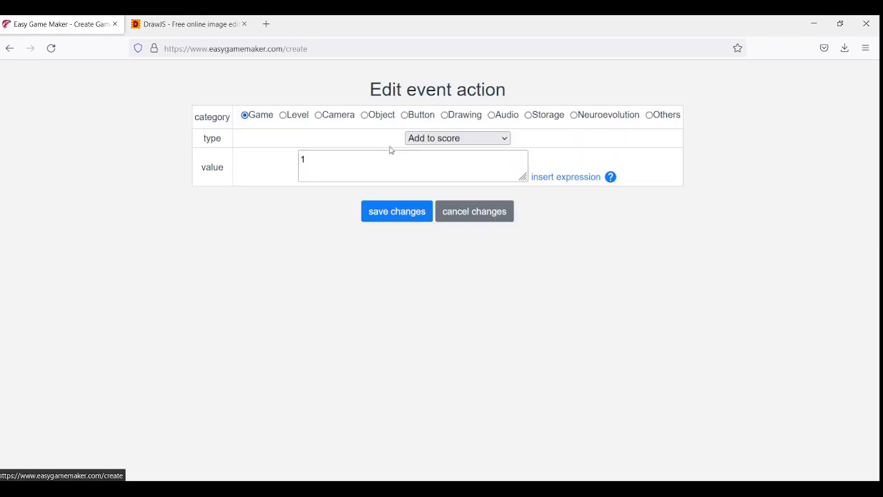
left_click(366, 115)
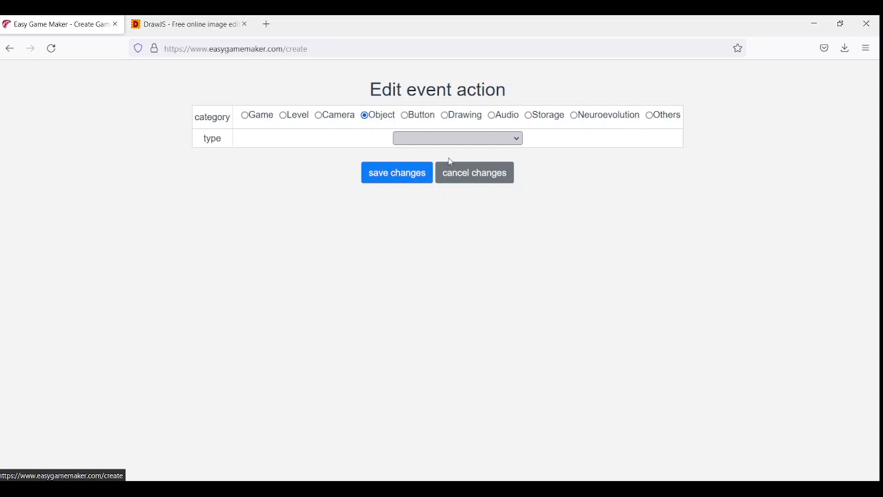
left_click(433, 157)
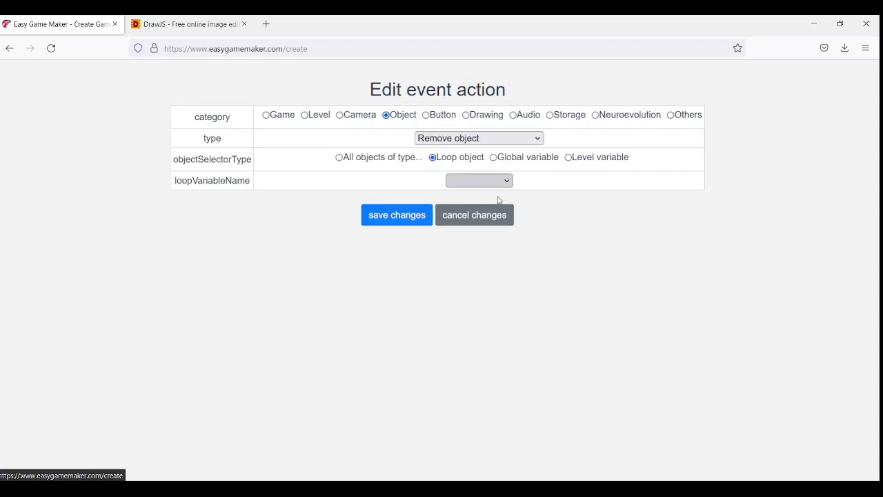
left_click(414, 217)
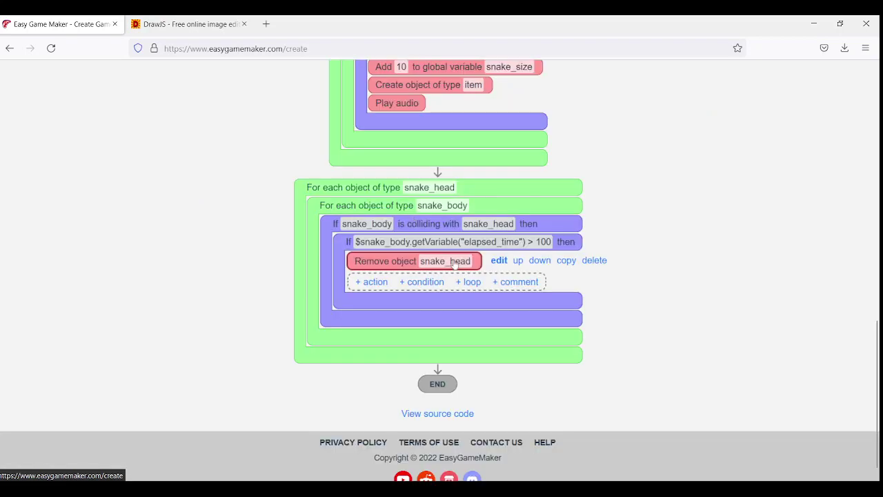
Add a Play audio action with the Lose sound audio/opengameart/owlish-media/fail.wav after the snake_head removal
scroll(511, 227, "up", 15)
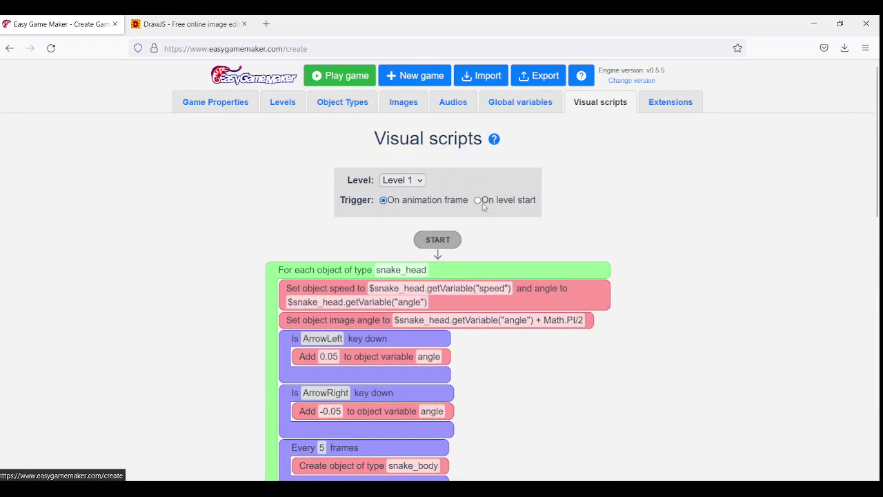
scroll(445, 195, "down", 15)
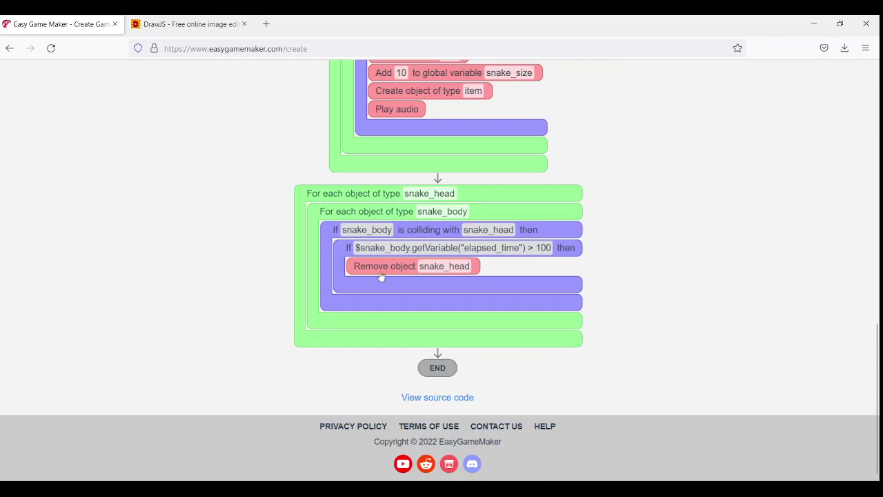
left_click(371, 290)
left_click(439, 284)
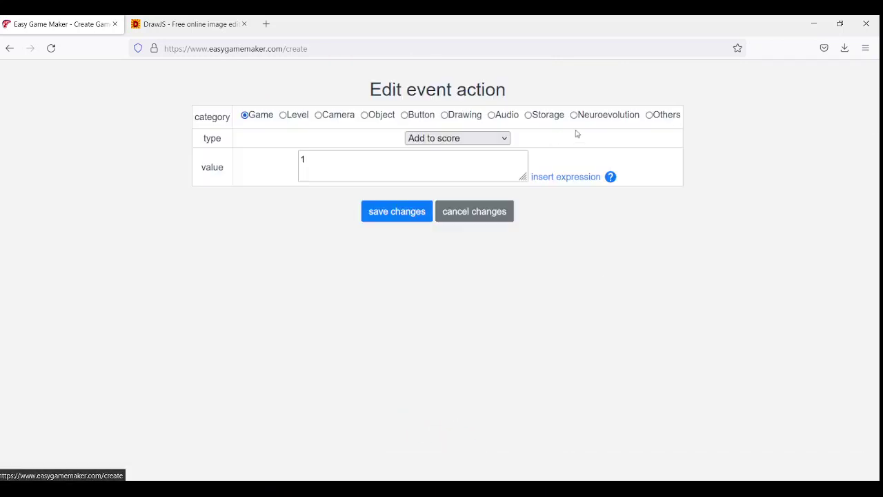
left_click(491, 115)
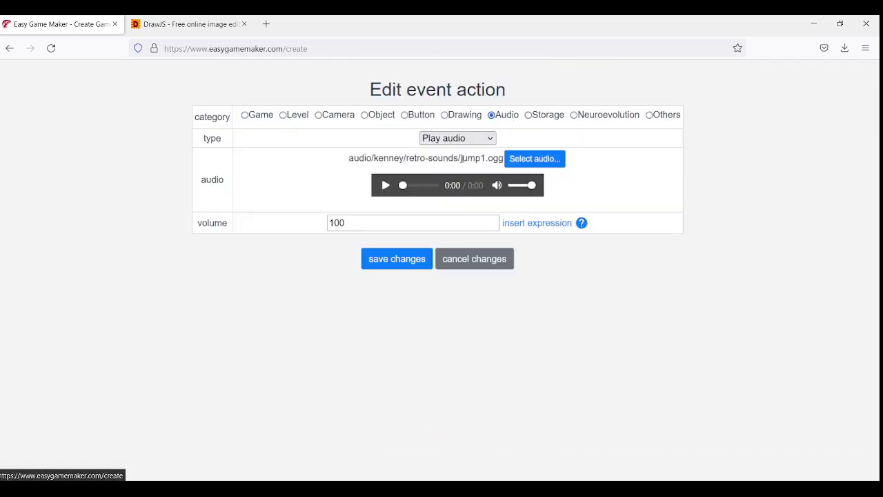
left_click(528, 159)
left_click(567, 147)
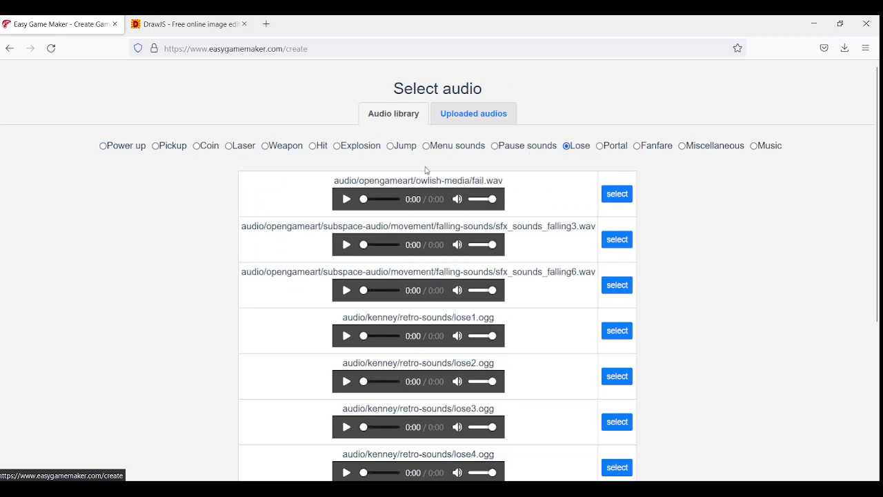
left_click(346, 199)
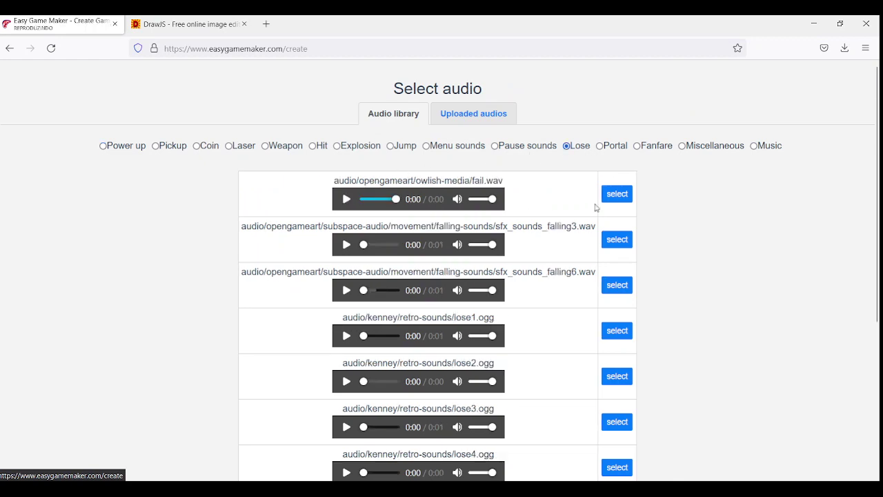
left_click(617, 194)
left_click(395, 258)
Play-test the game by steering the snake to collect items and run its head into its body, then return to the editor
scroll(337, 163, "up", 10)
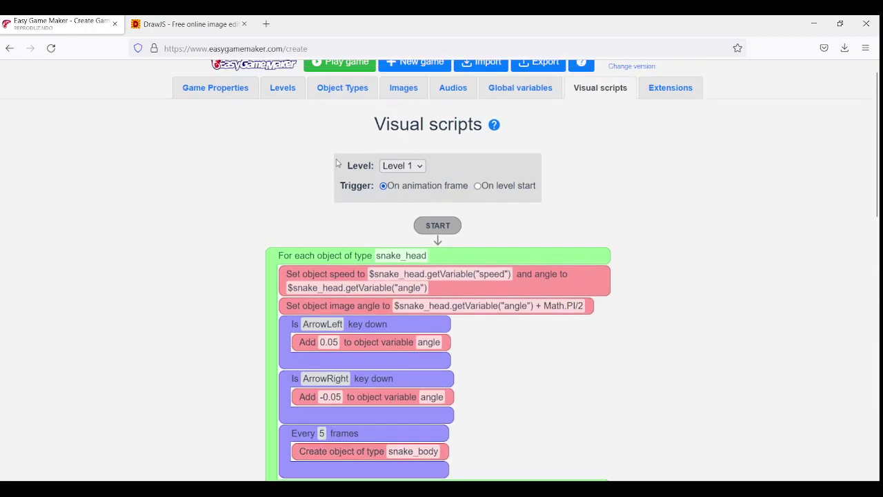
scroll(338, 164, "up", 1)
left_click(345, 73)
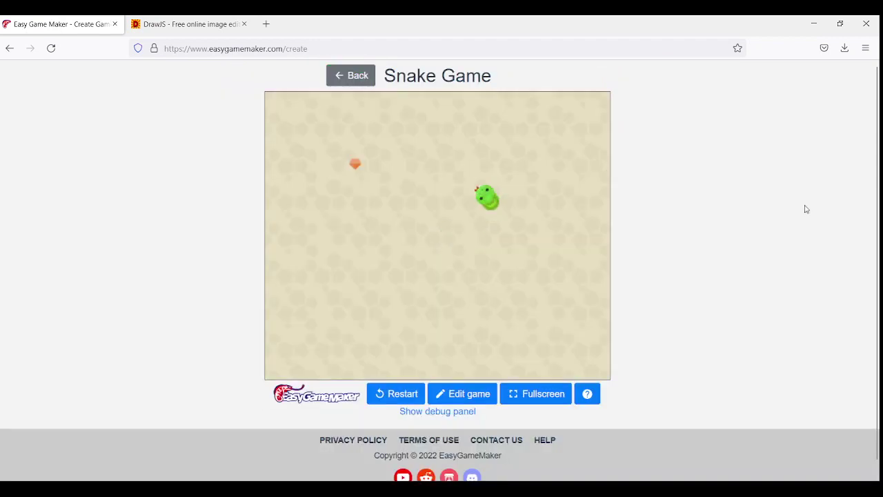
key("Up")
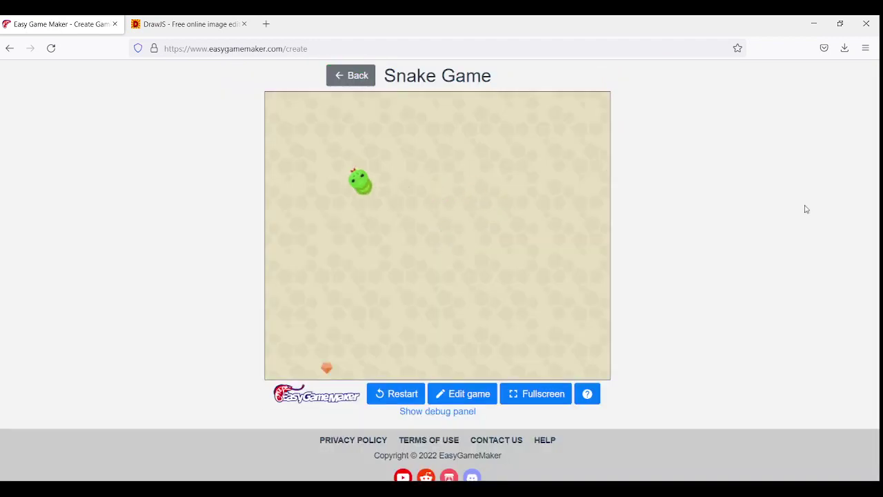
key("Right")
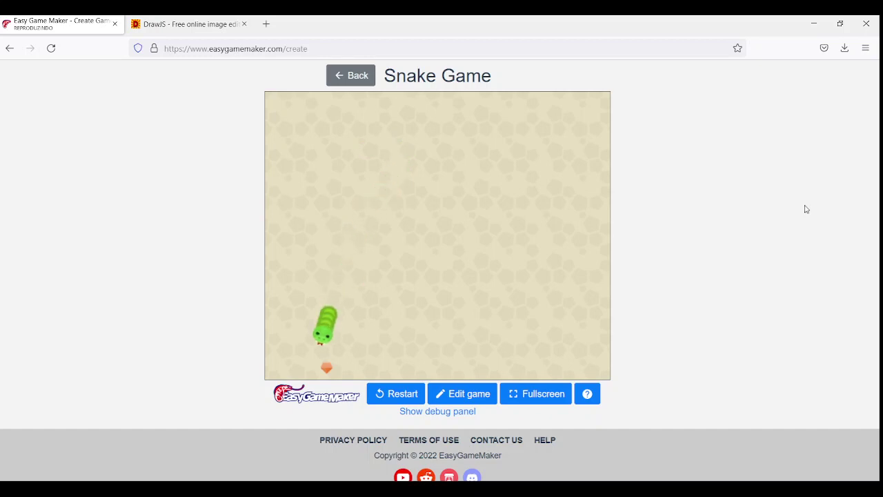
key("Left")
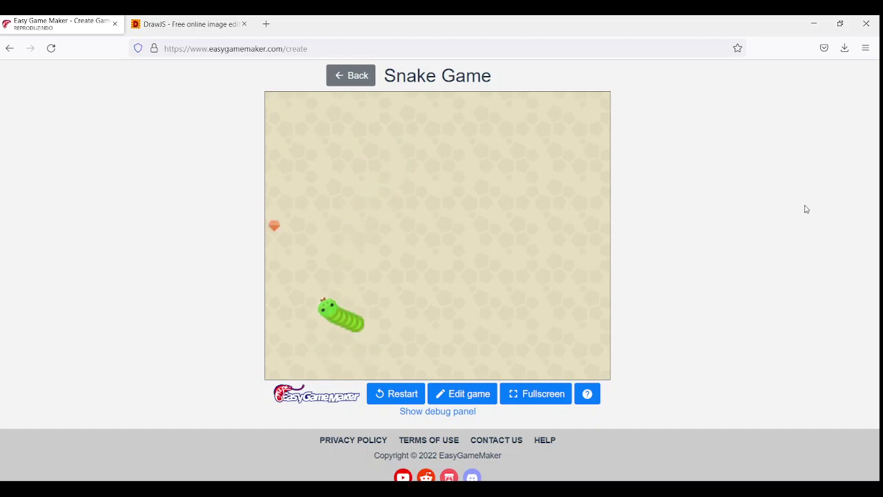
key("Right")
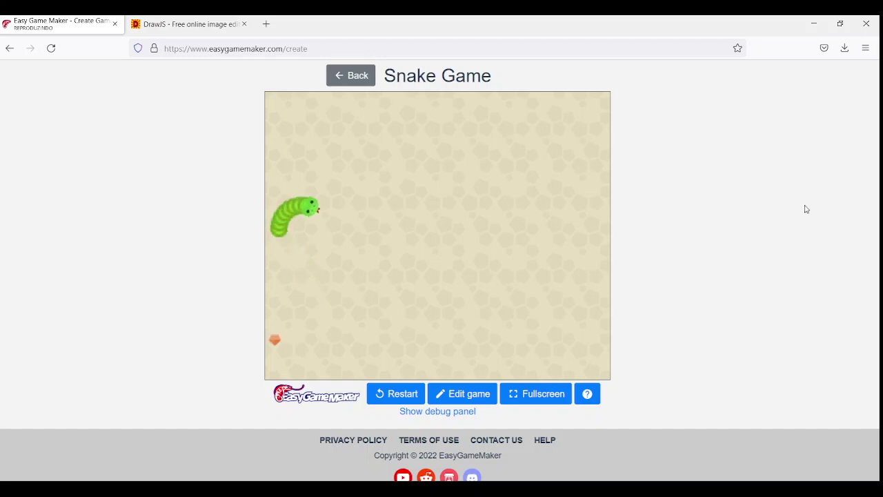
key("Left")
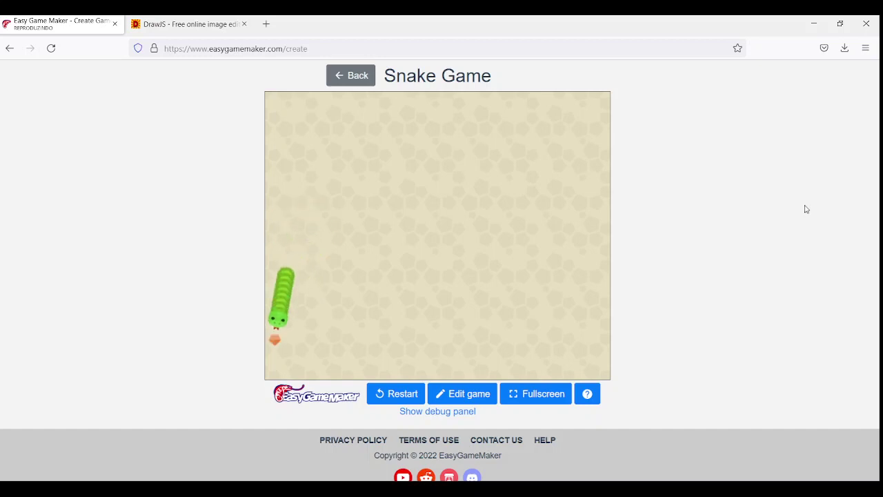
key("Left")
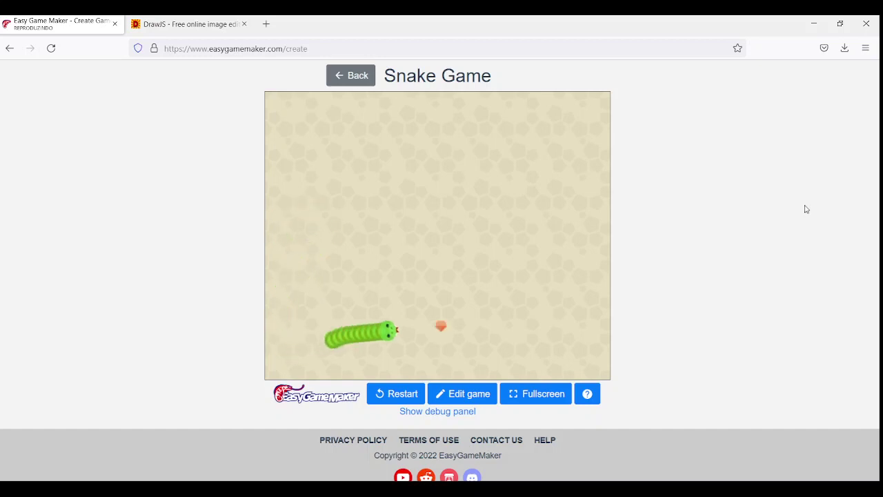
key("Left")
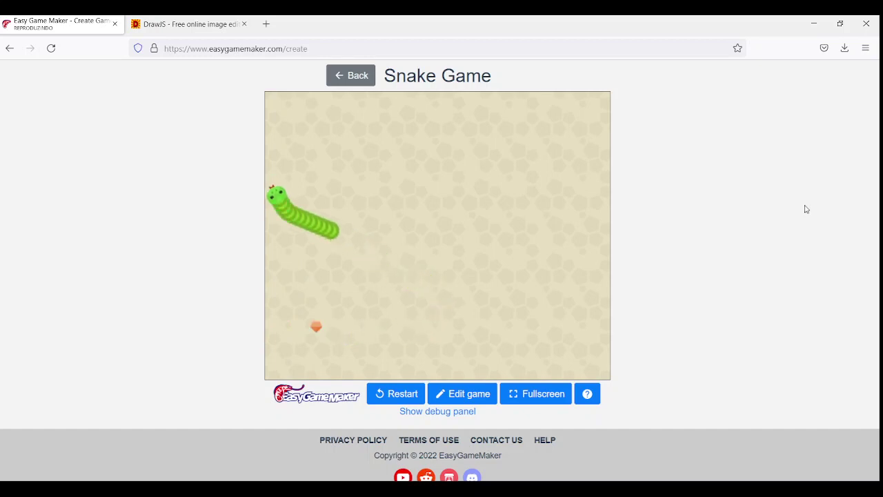
key("Right")
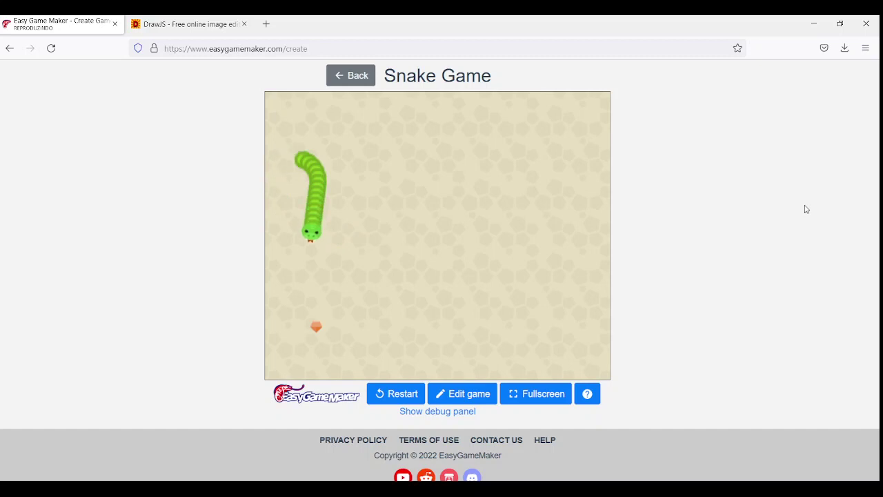
key("Left")
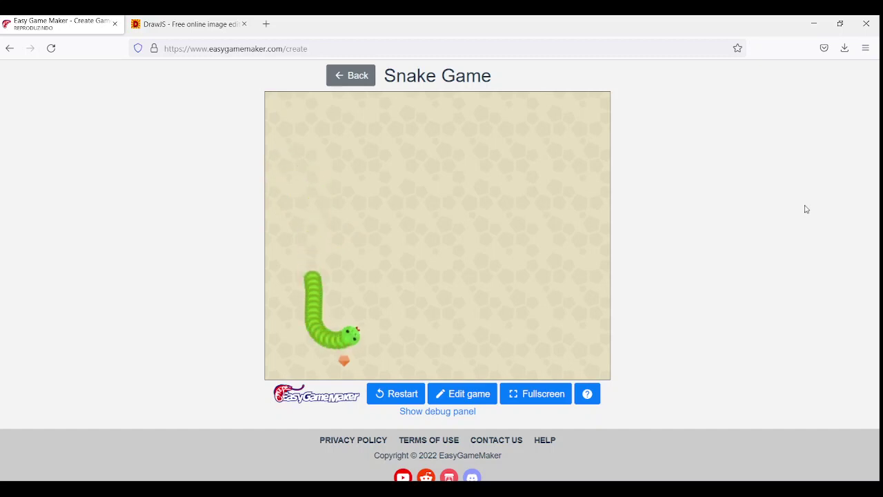
key("Left")
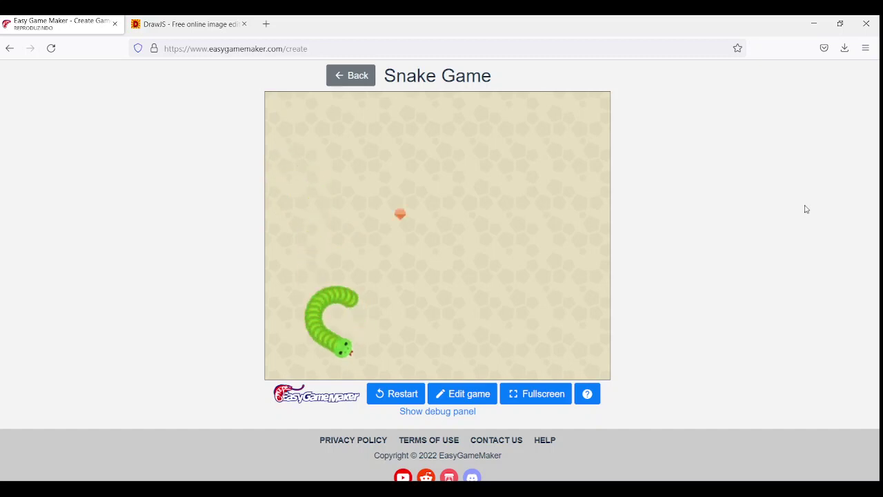
key("Left")
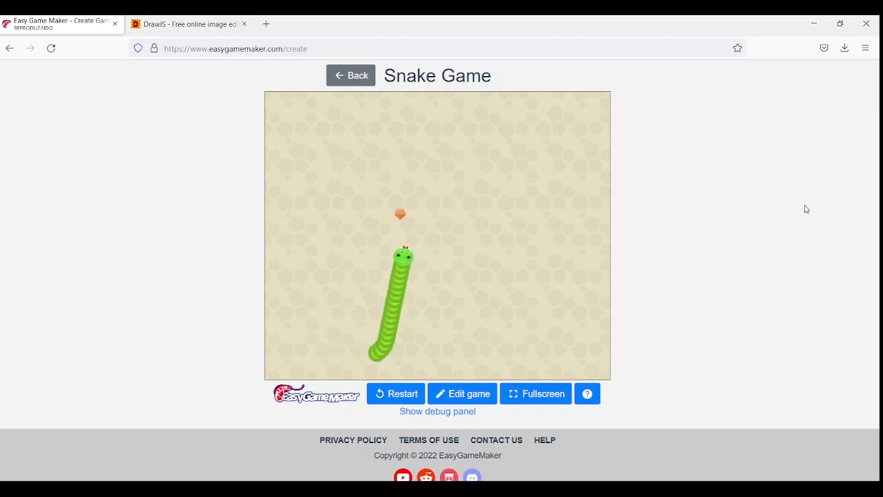
key("Right")
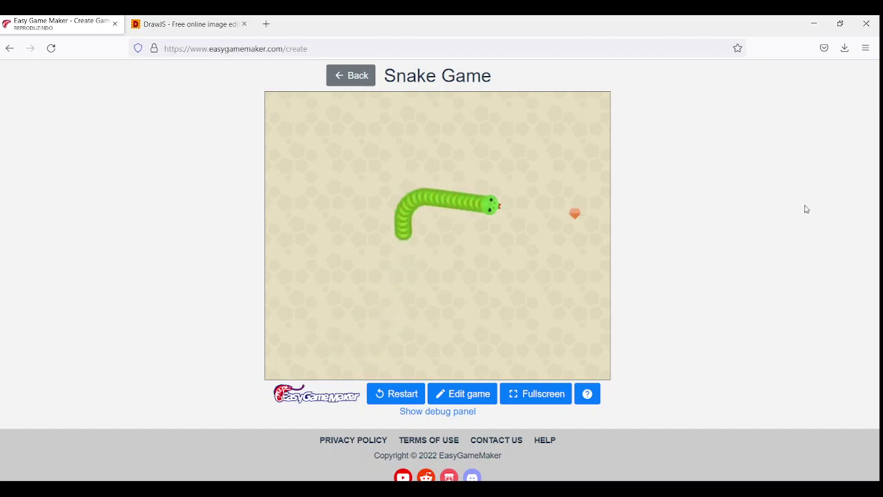
key("Right")
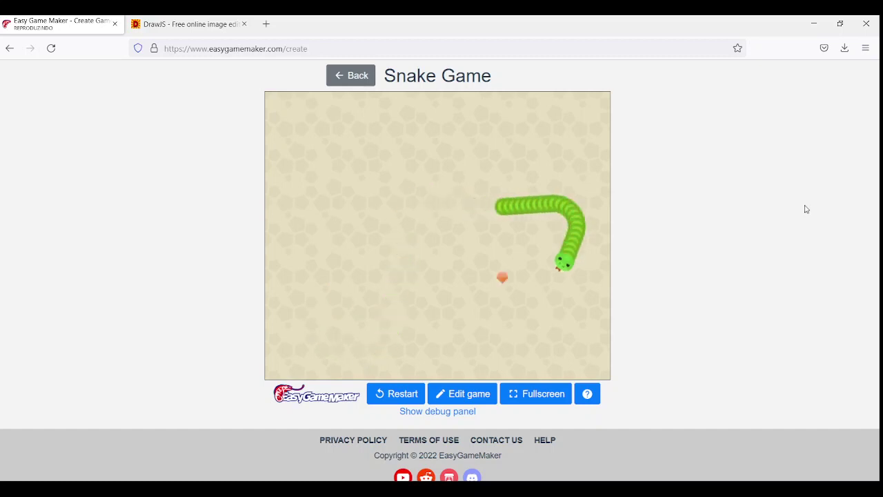
key("Right")
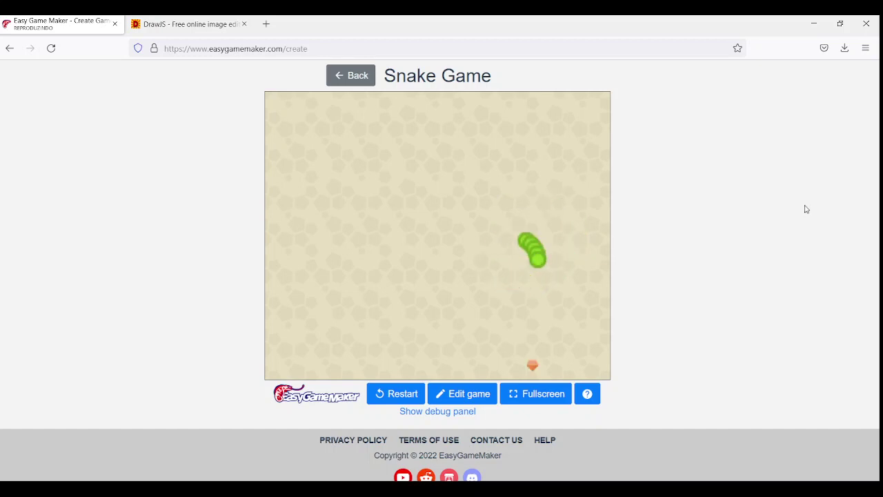
left_click(350, 75)
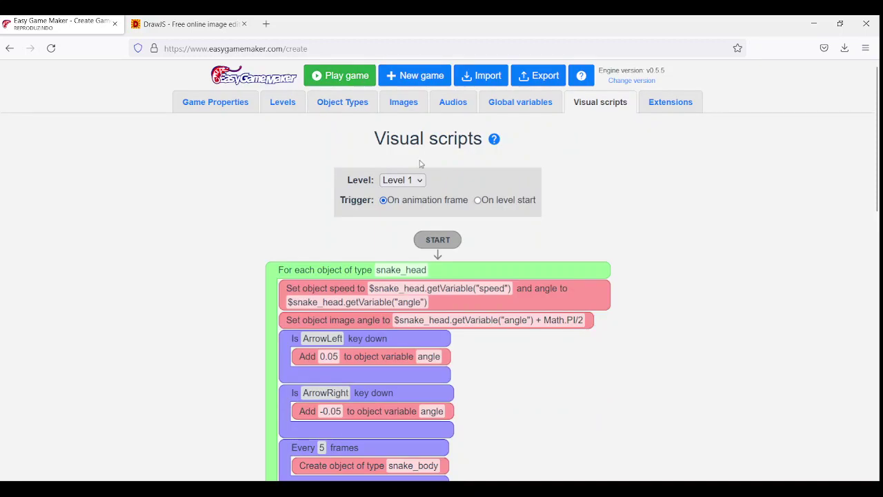
Open the snake_head object type for editing
left_click(530, 107)
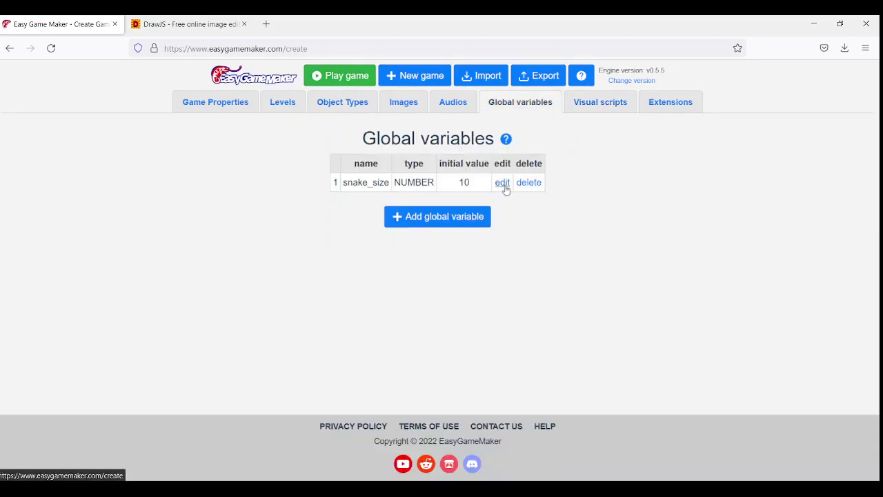
left_click(330, 105)
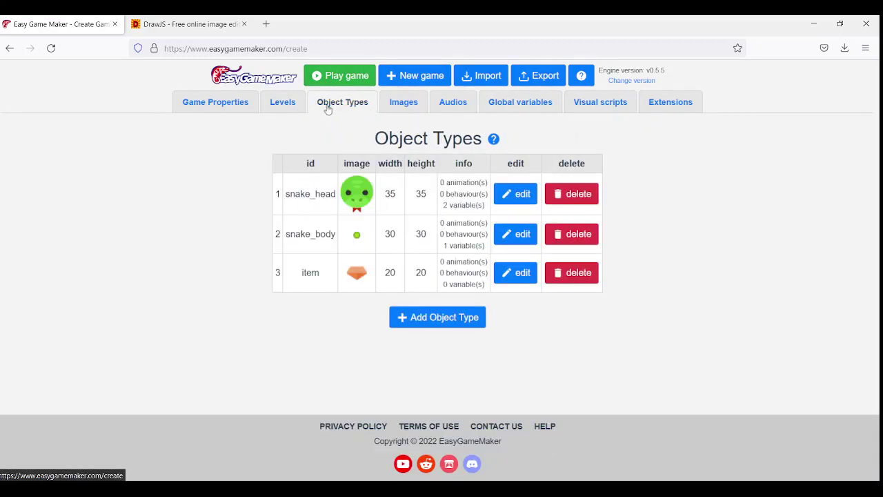
left_click(514, 196)
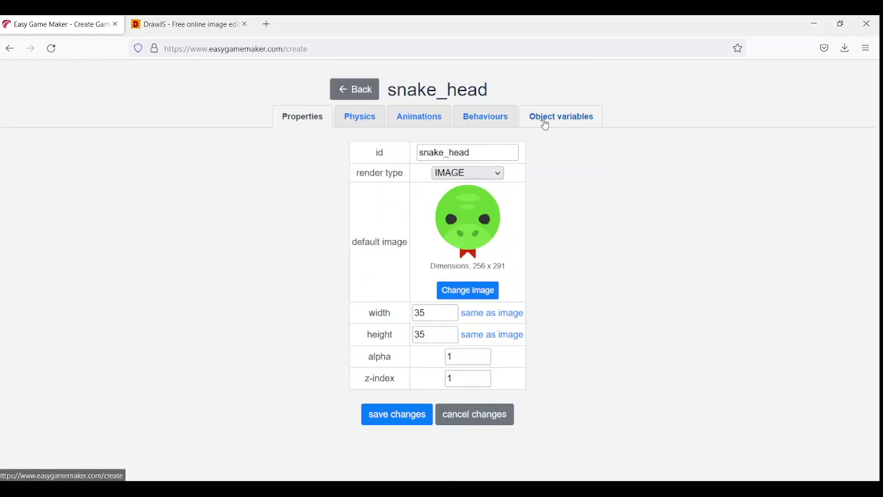